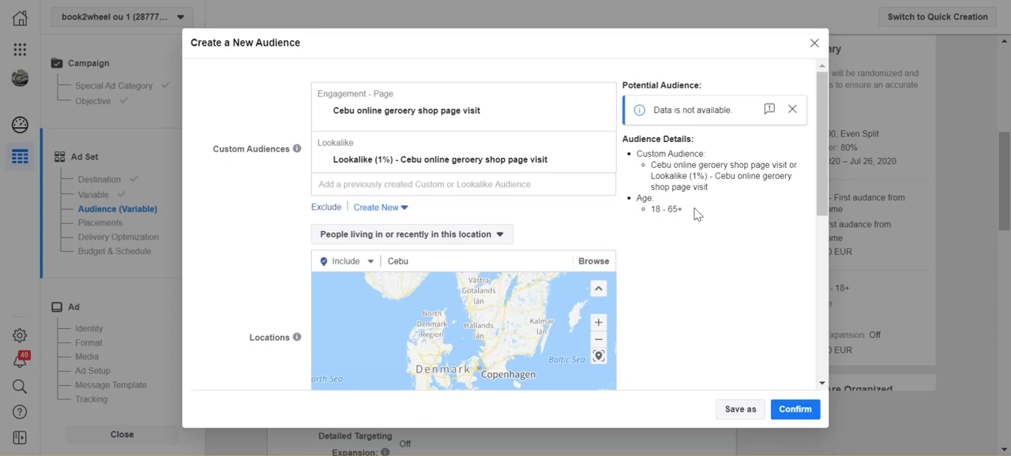
- Close the new audience dialog and review the campaign's marketing objective and A/B test settings
left_click(815, 45)
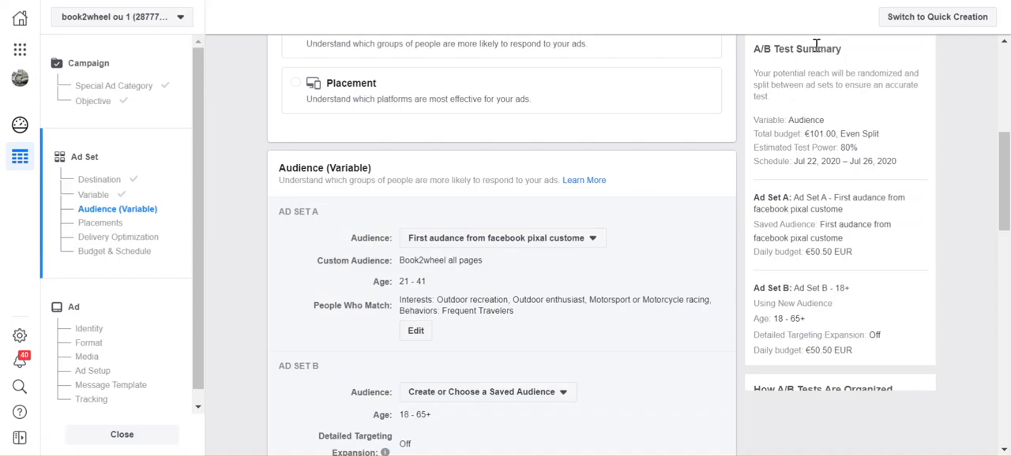
scroll(612, 214, "up", 5)
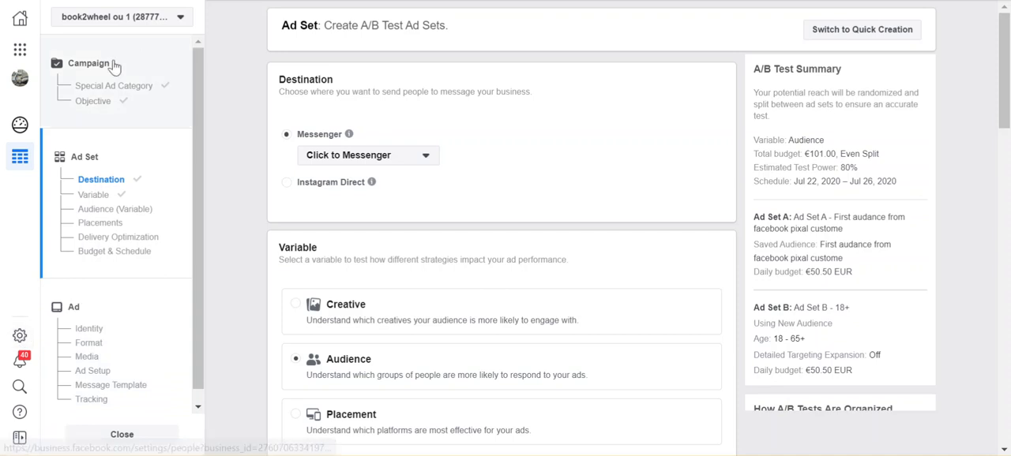
left_click(91, 69)
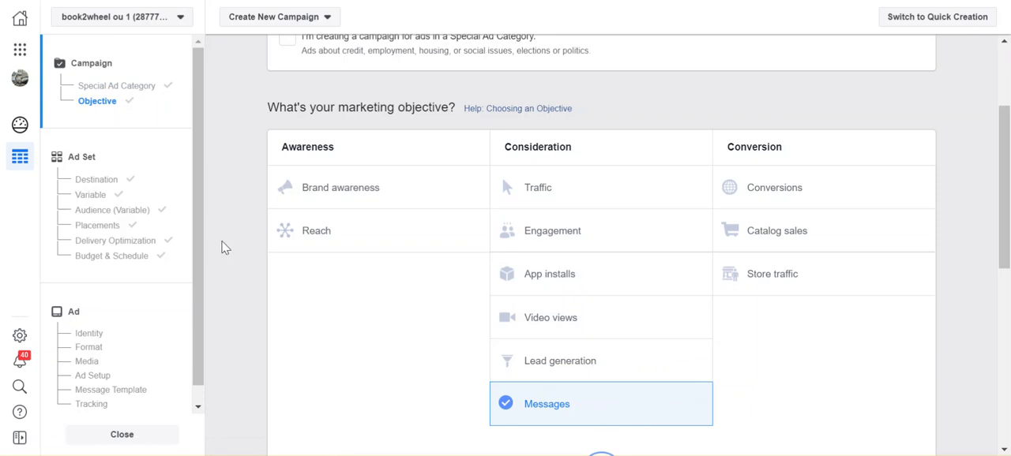
left_click(97, 103)
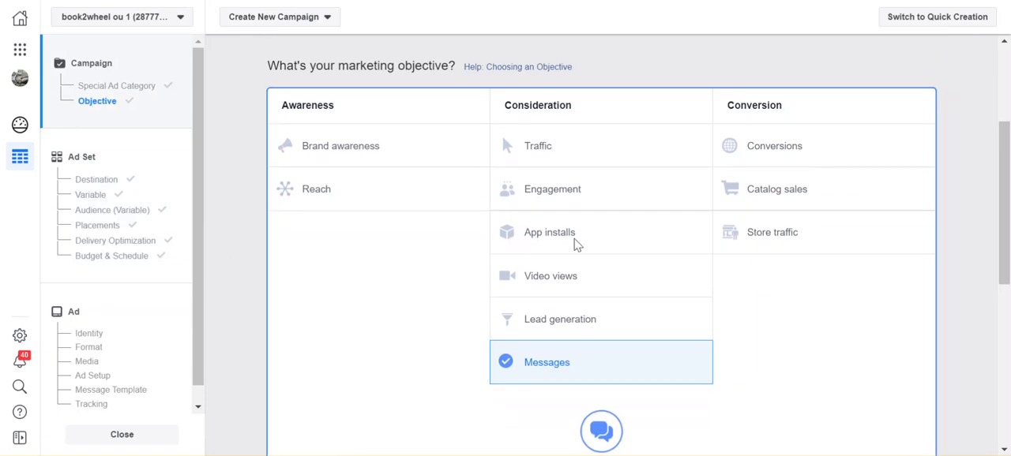
scroll(761, 357, "down", 4)
scroll(833, 365, "down", 3)
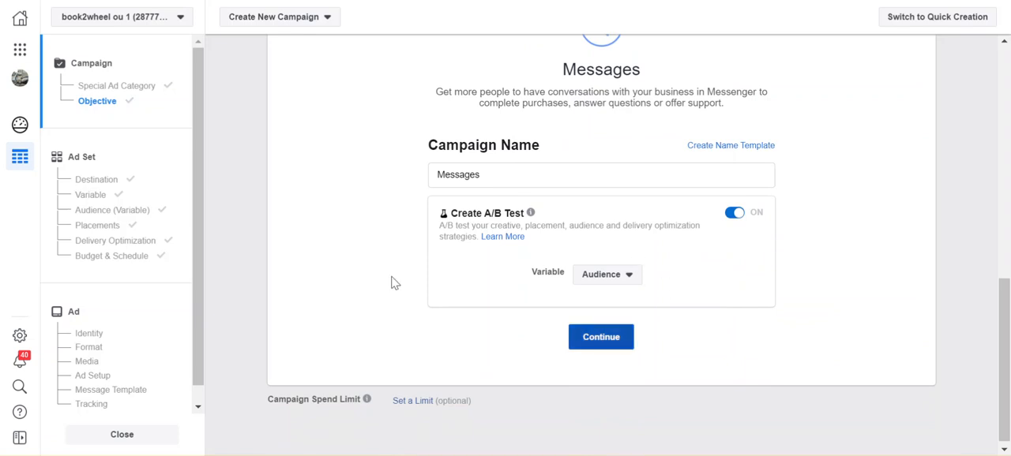
- Examine the ad set's Messenger destination options, test variable and the audiences of both ad sets
left_click(94, 182)
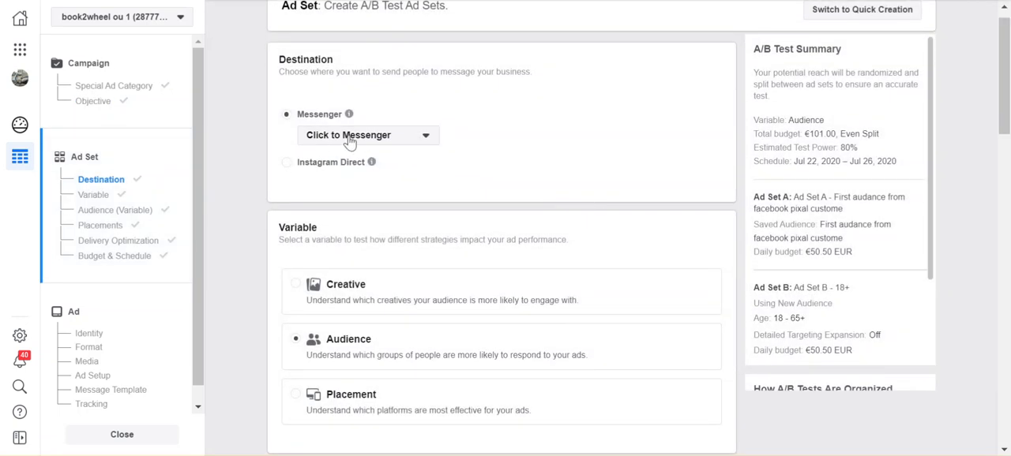
left_click(409, 139)
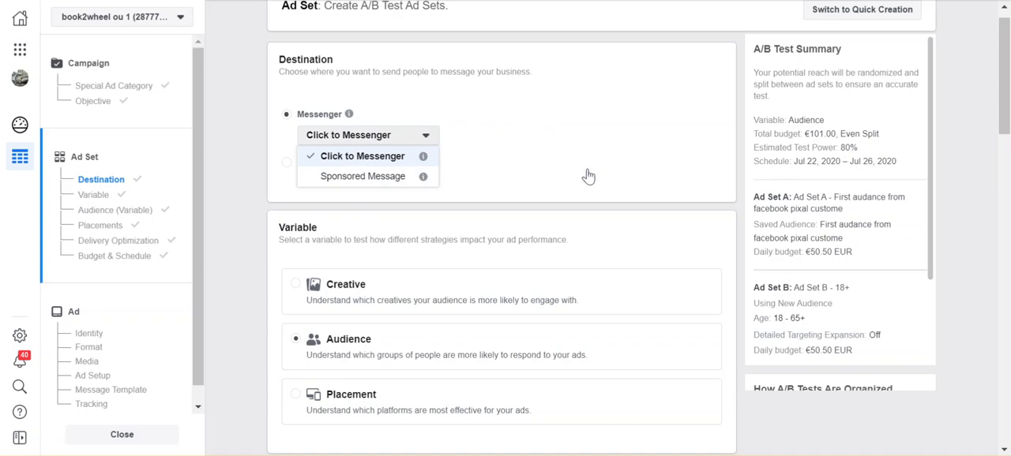
scroll(668, 249, "down", 2)
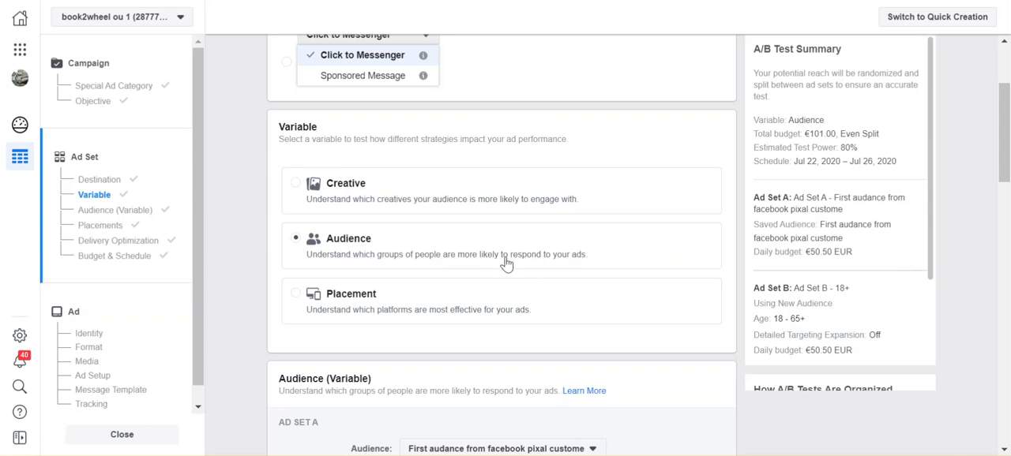
scroll(521, 273, "up", 3)
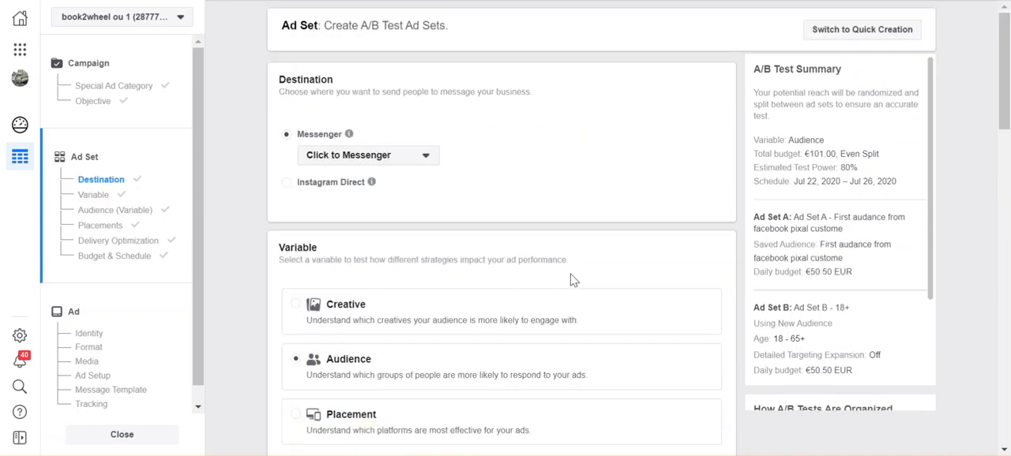
scroll(597, 330, "down", 3)
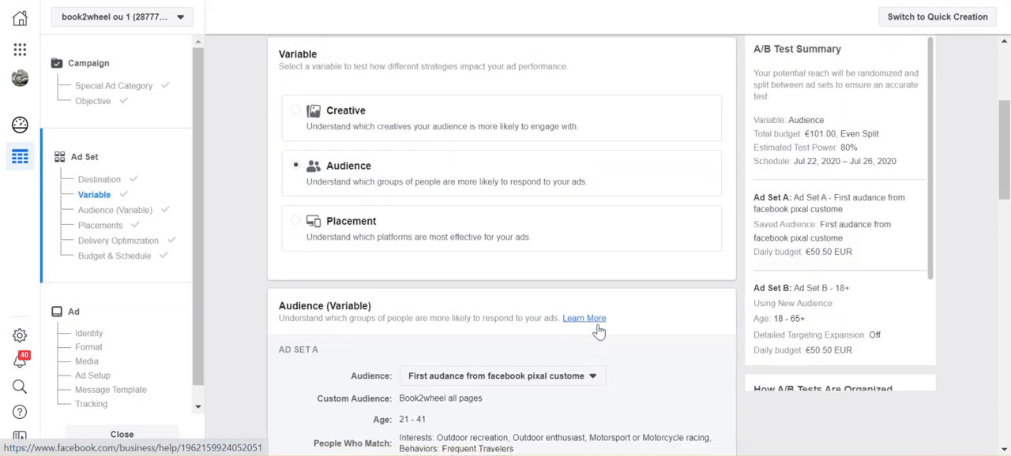
scroll(598, 332, "down", 2)
scroll(598, 332, "down", 1)
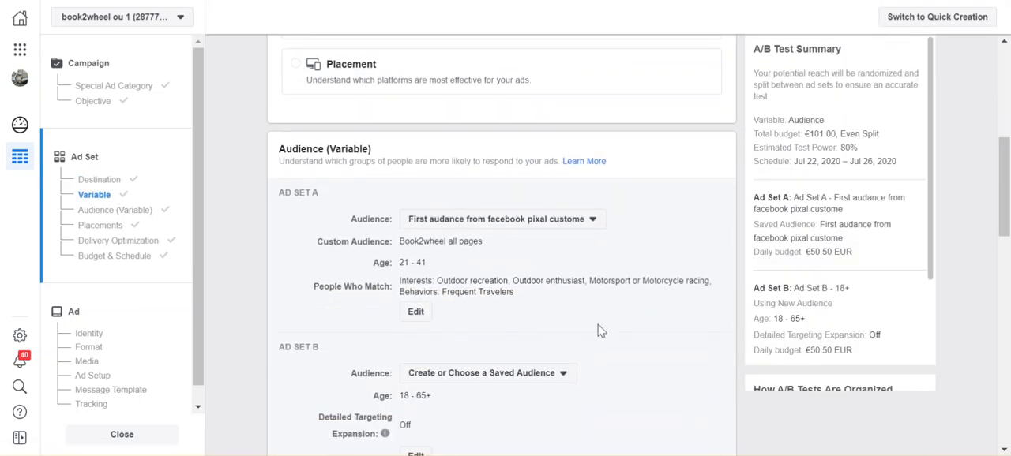
scroll(549, 270, "down", 1)
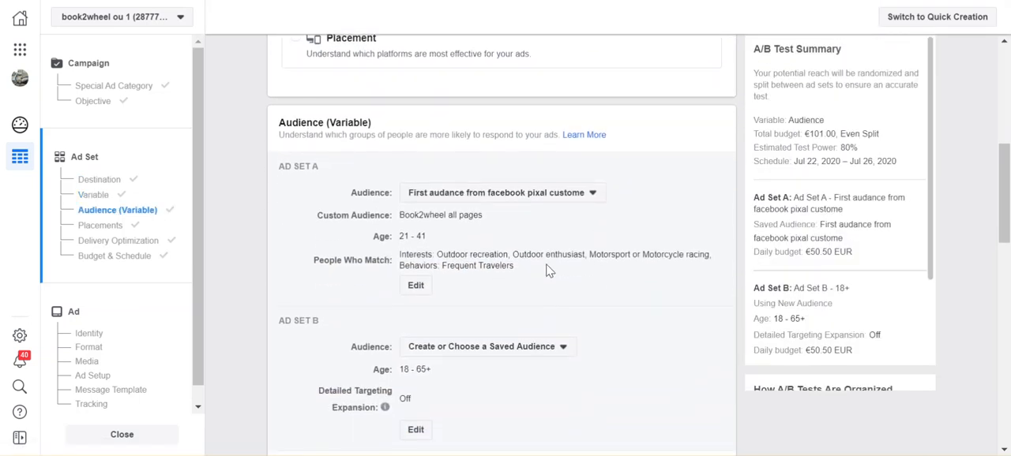
- Start a new audience for Ad Set A with a custom audience that uses the Facebook Page as its source
left_click(553, 198)
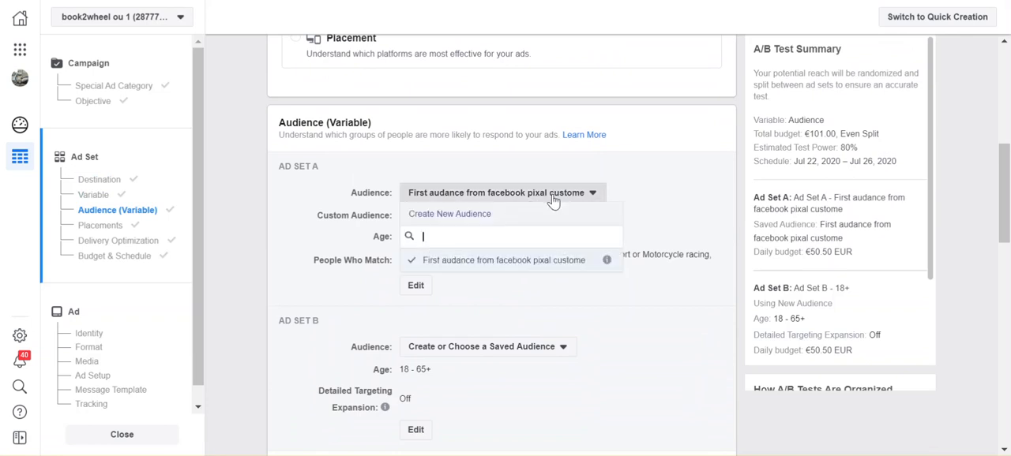
left_click(458, 215)
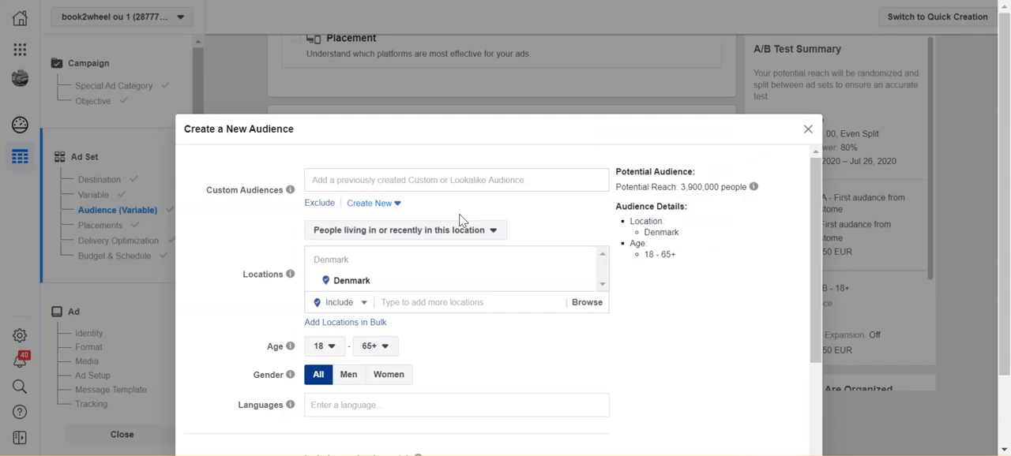
left_click(379, 207)
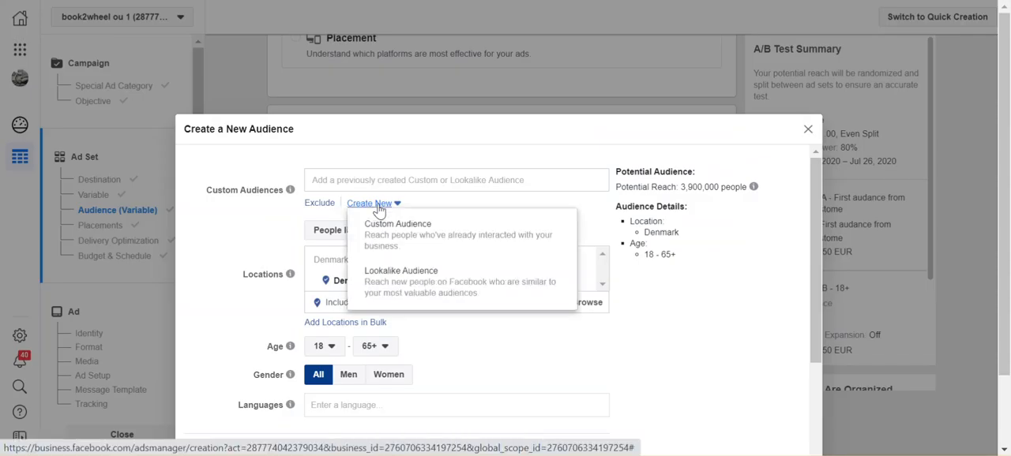
left_click(406, 226)
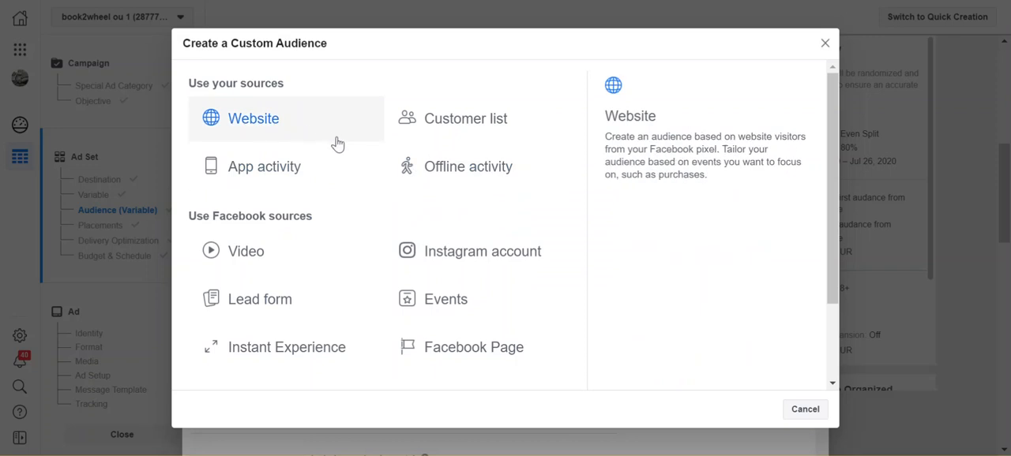
left_click(470, 356)
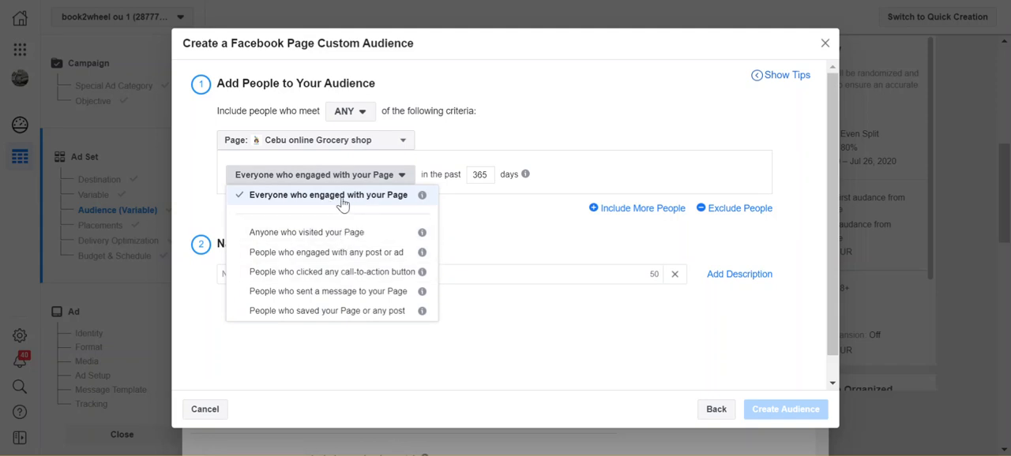
- Keep everyone who engaged with the Page as the criterion and create the custom audience named "Cebu online geroery shop page view audience"
left_click(563, 176)
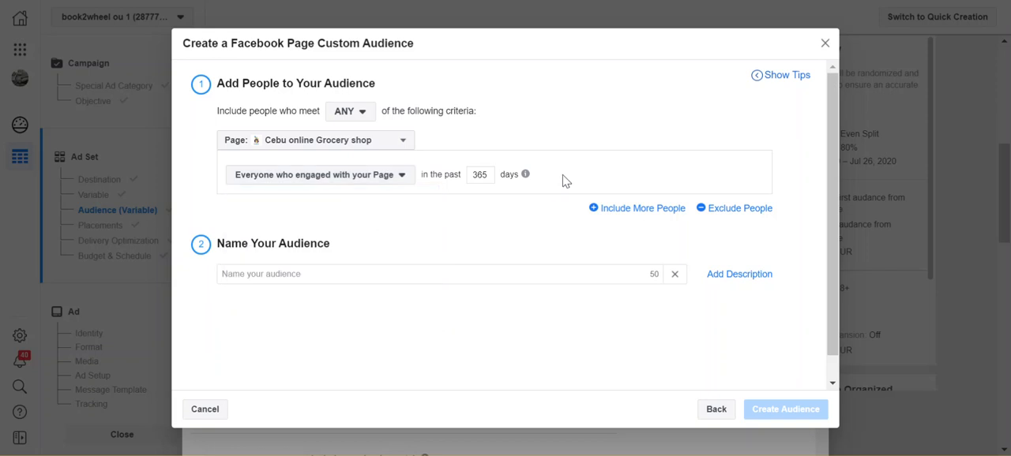
left_click(351, 274)
type("Ce")
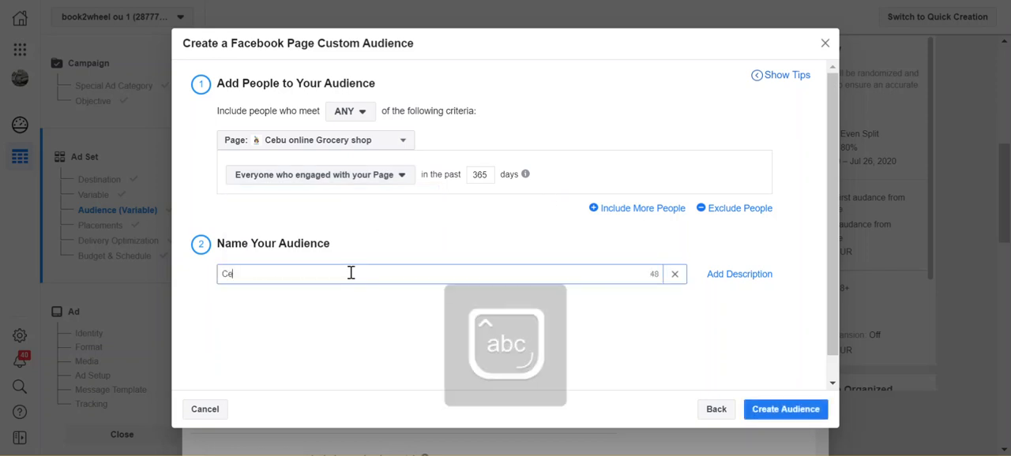
type("bu online")
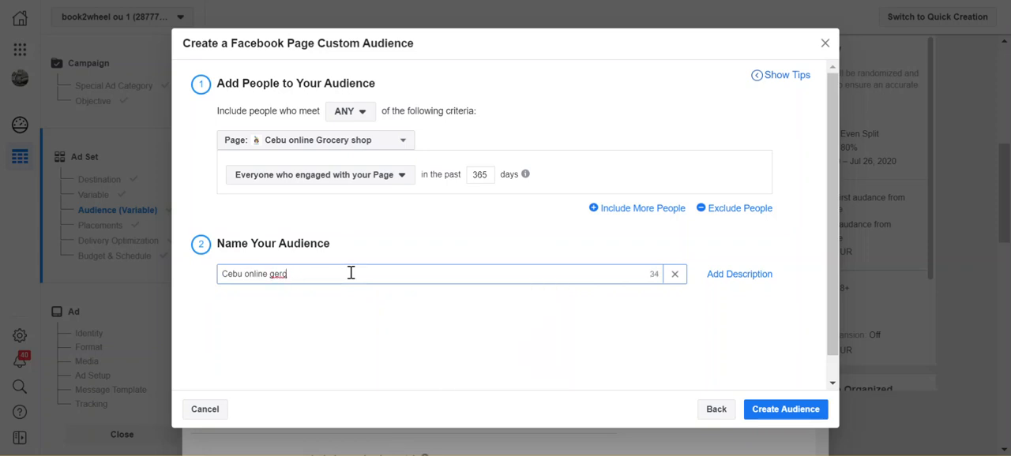
type("geroery shop page view audience")
left_click(789, 416)
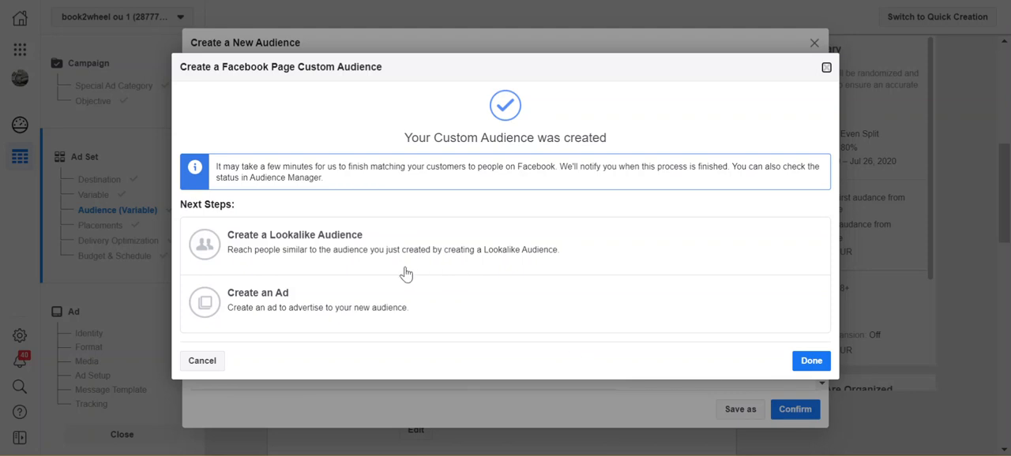
- Create one 1% lookalike audience from the new Page custom audience
left_click(328, 251)
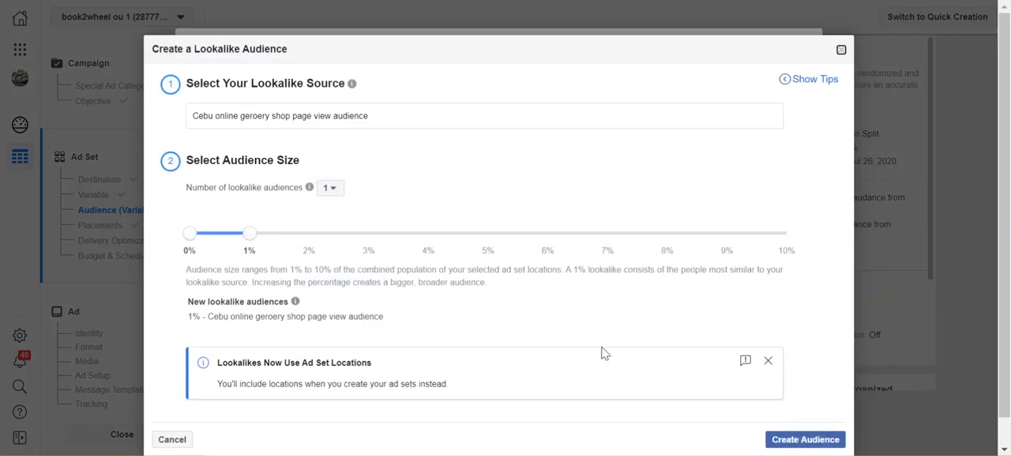
left_click(798, 444)
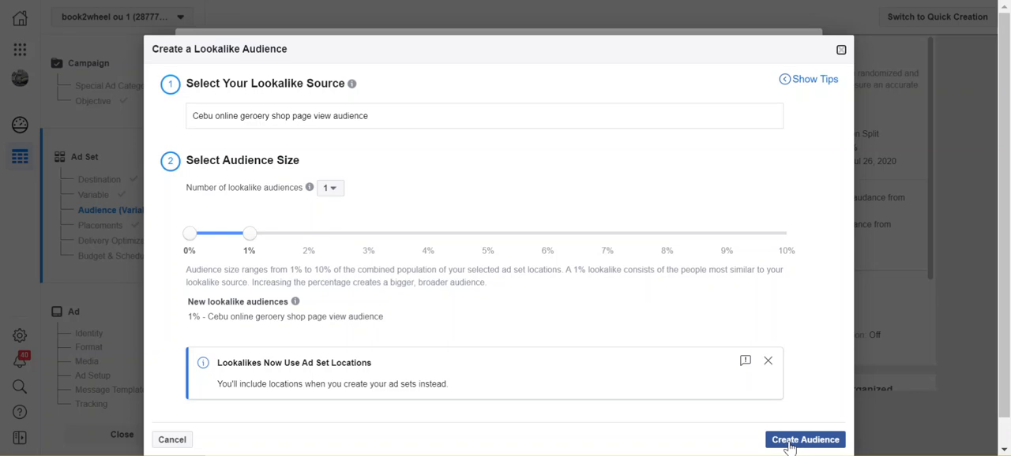
left_click(789, 444)
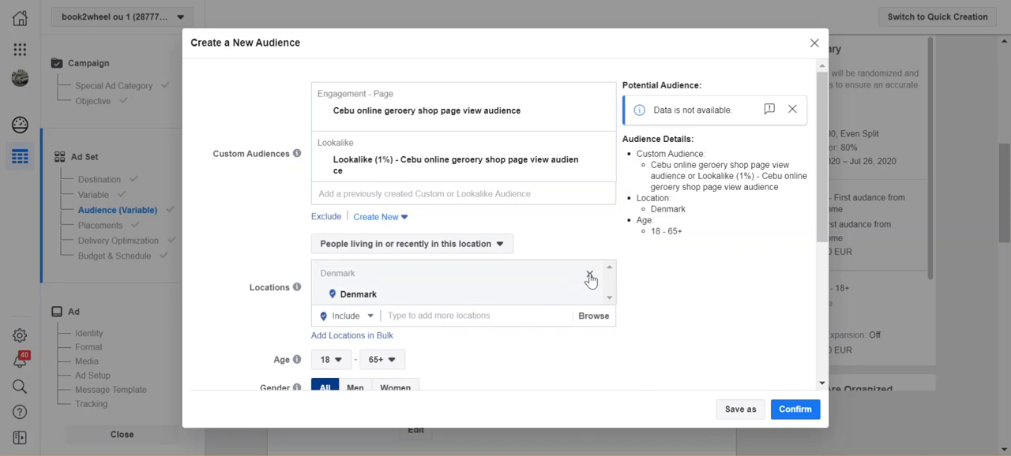
- Replace Denmark with Cebu City, Central Visayas, Philippines as the audience's targeted location
left_click(589, 276)
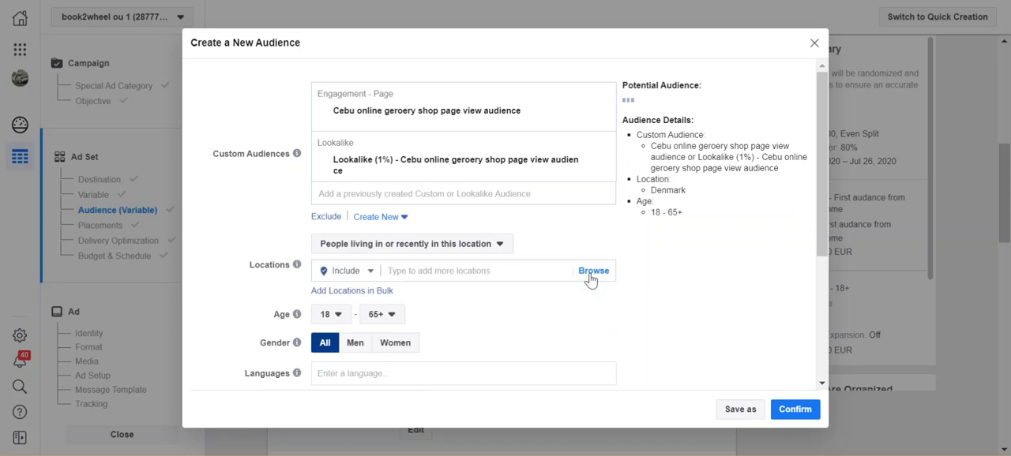
left_click(458, 272)
type("Cebu")
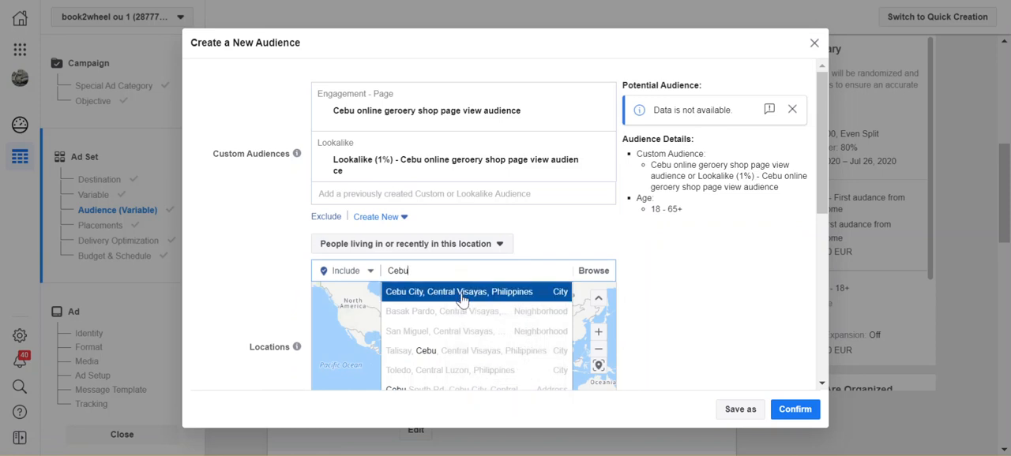
left_click(450, 293)
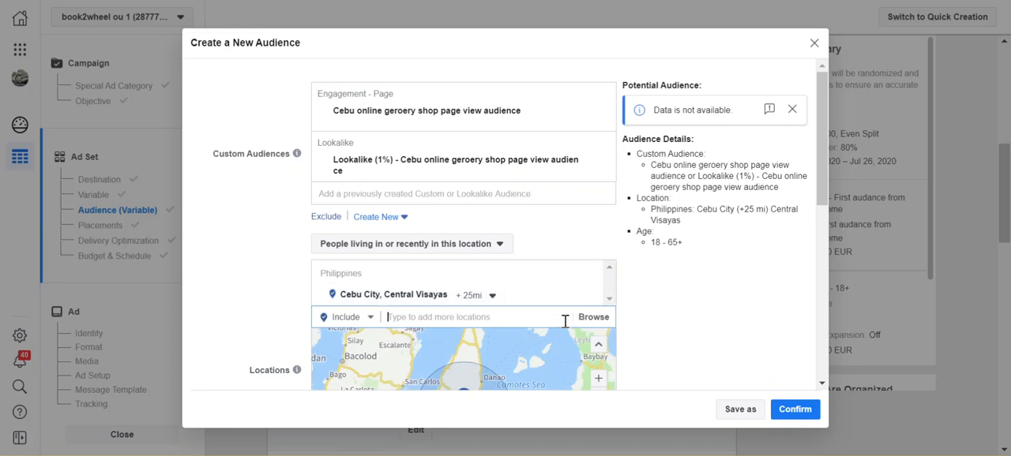
- Check the area around Cebu City on the map and add Lapu-Lapu City, Central Visayas as a second location
scroll(565, 321, "down", 2)
scroll(565, 322, "down", 1)
double_click(564, 320)
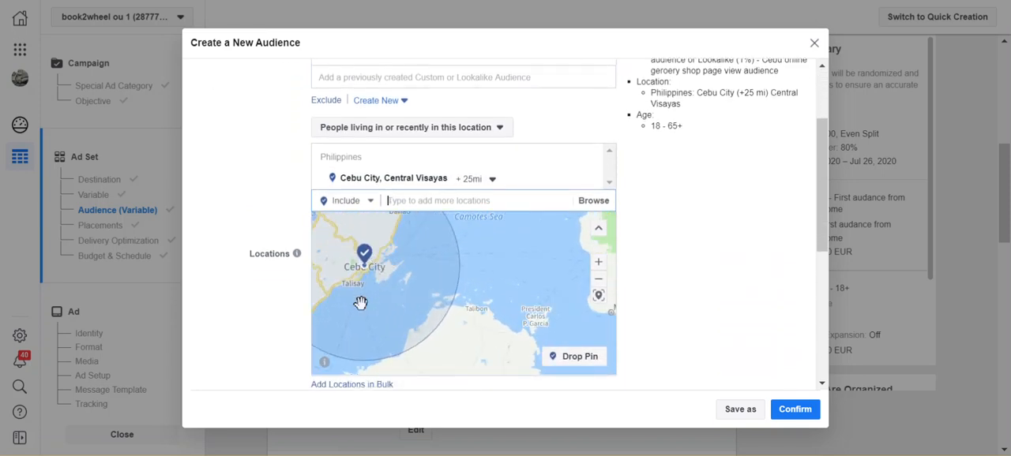
scroll(360, 303, "down", 2)
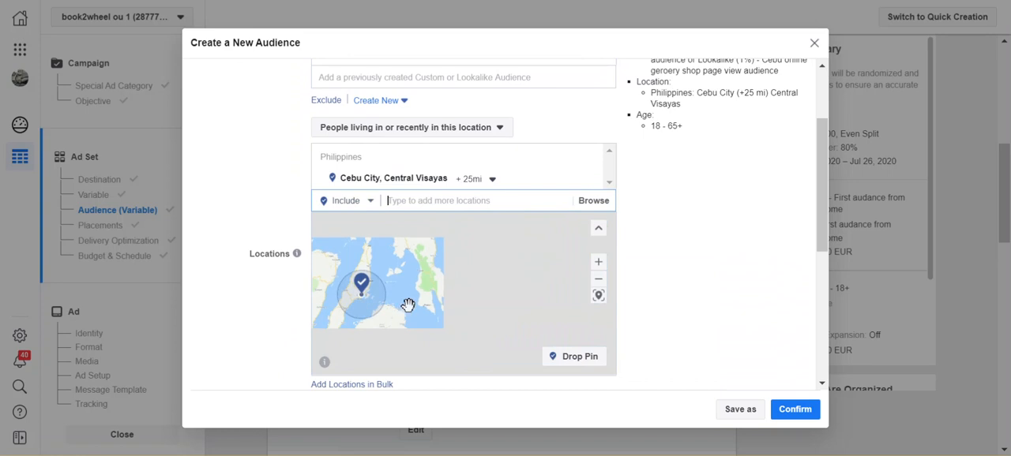
left_click_drag(408, 305, 433, 307)
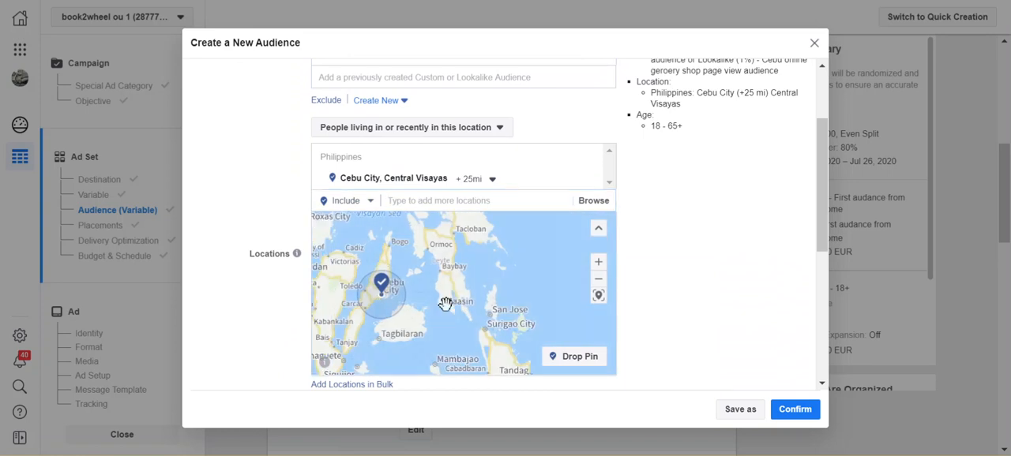
scroll(415, 295, "up", 2)
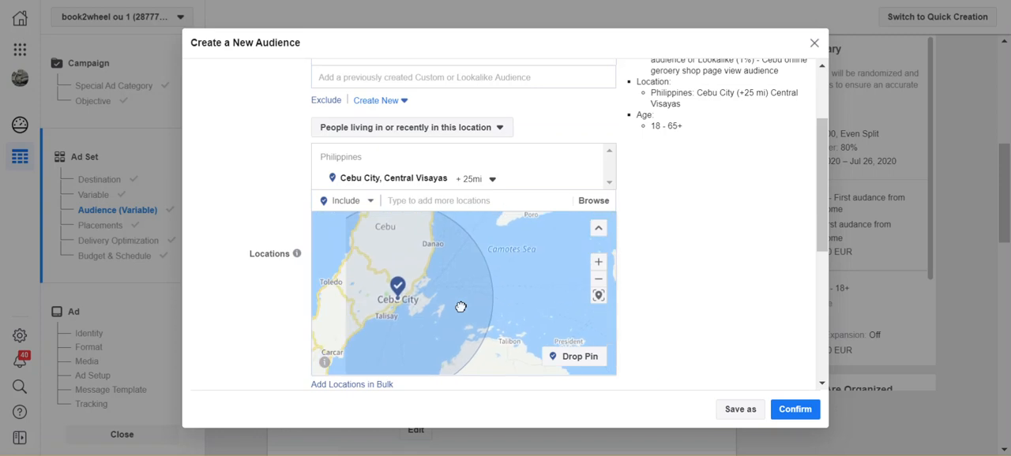
left_click_drag(462, 286, 459, 349)
left_click_drag(460, 287, 466, 224)
left_click(486, 202)
type("lapu")
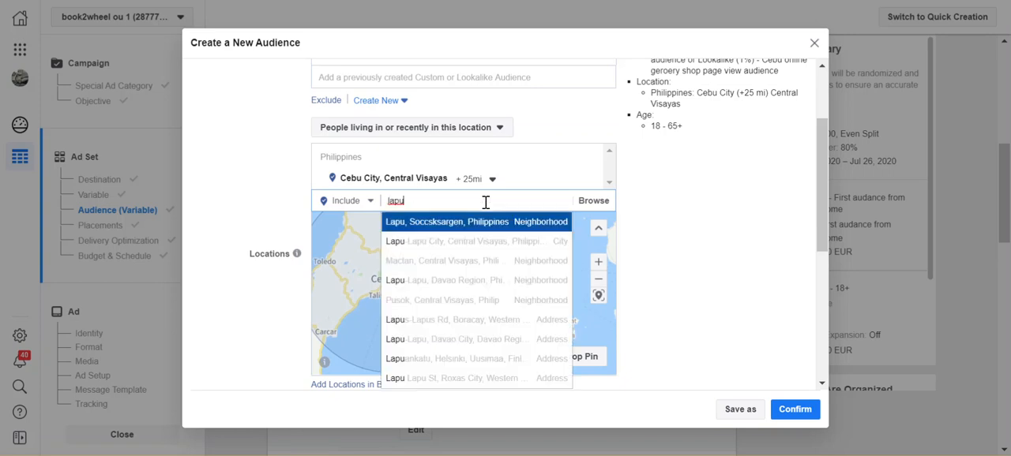
left_click(471, 241)
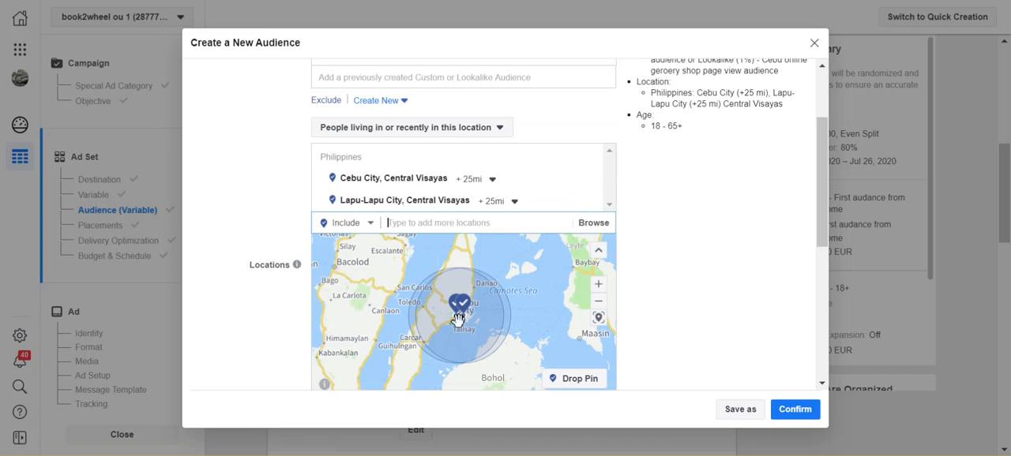
scroll(756, 220, "up", 2)
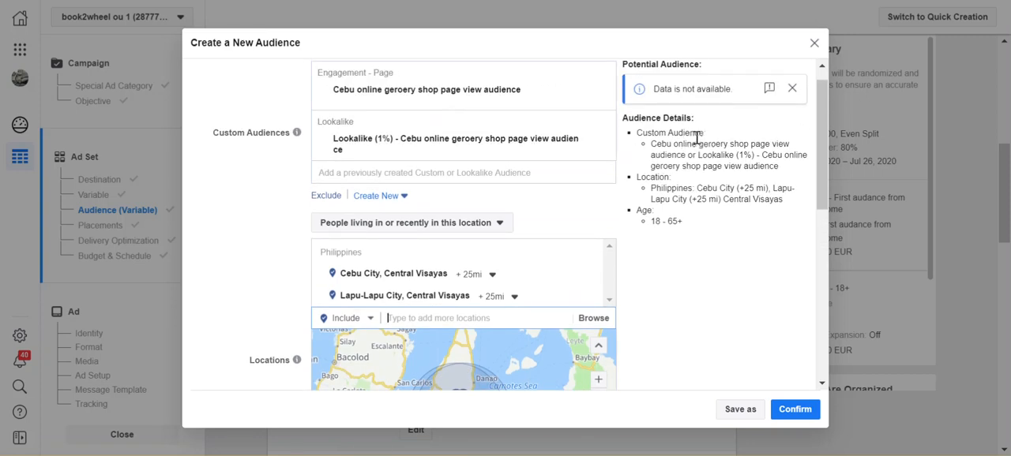
scroll(703, 137, "up", 1)
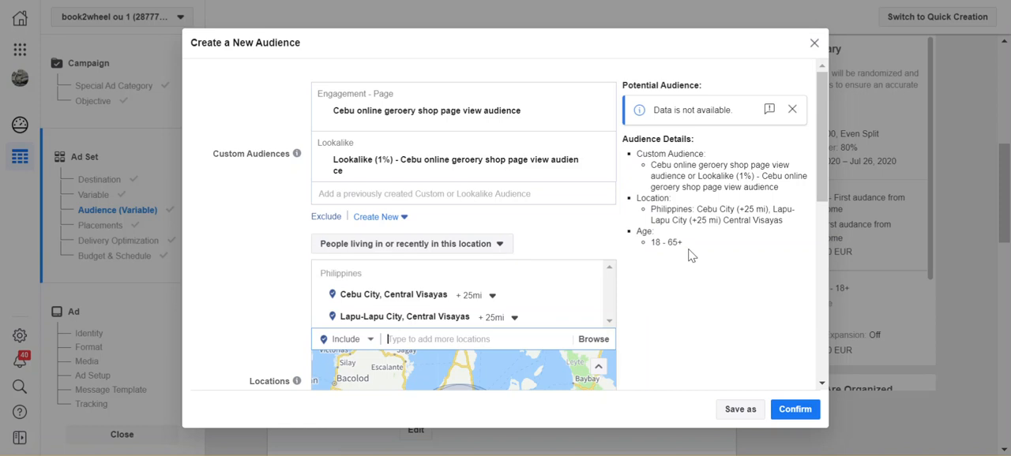
- Set the audience's maximum age to 47
scroll(654, 288, "down", 3)
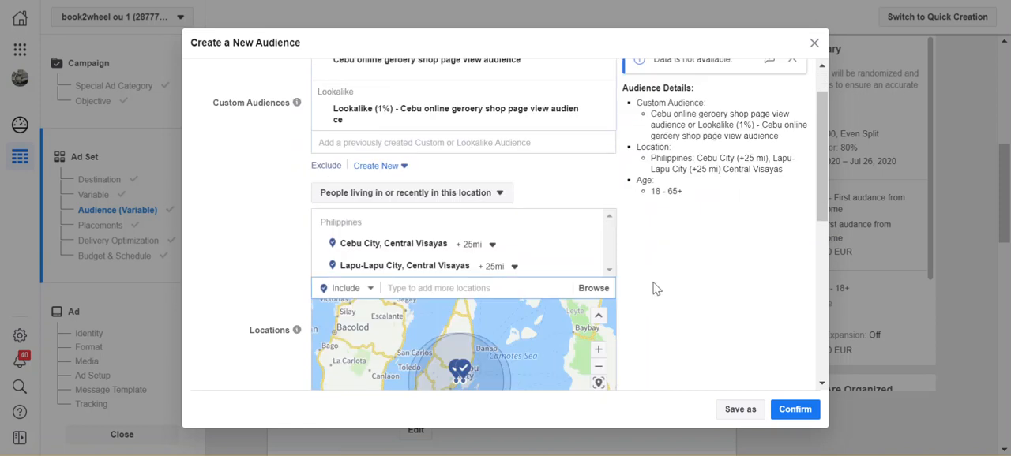
scroll(659, 307, "down", 3)
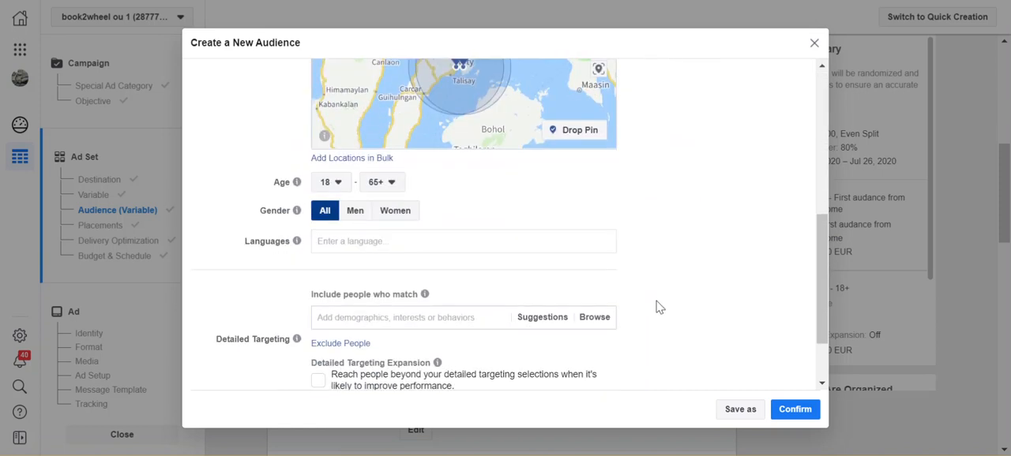
left_click(389, 182)
scroll(400, 275, "up", 3)
scroll(400, 276, "up", 2)
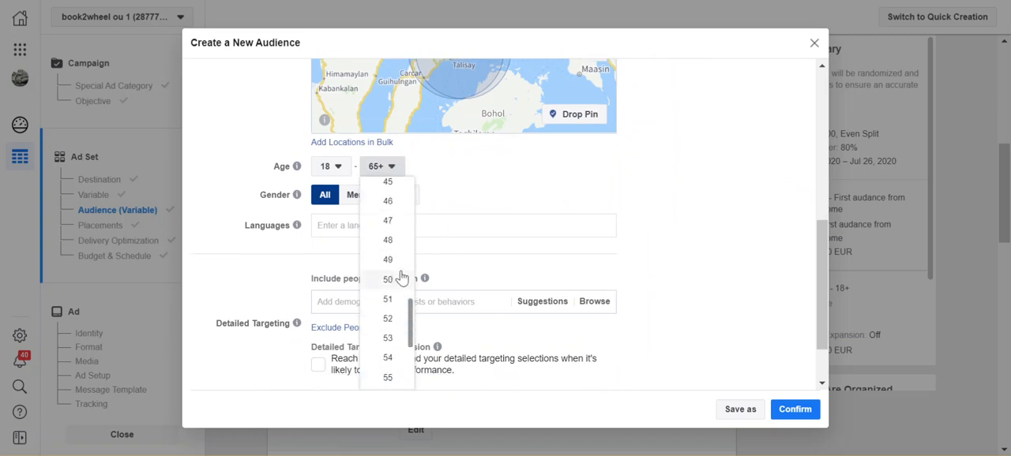
left_click(389, 223)
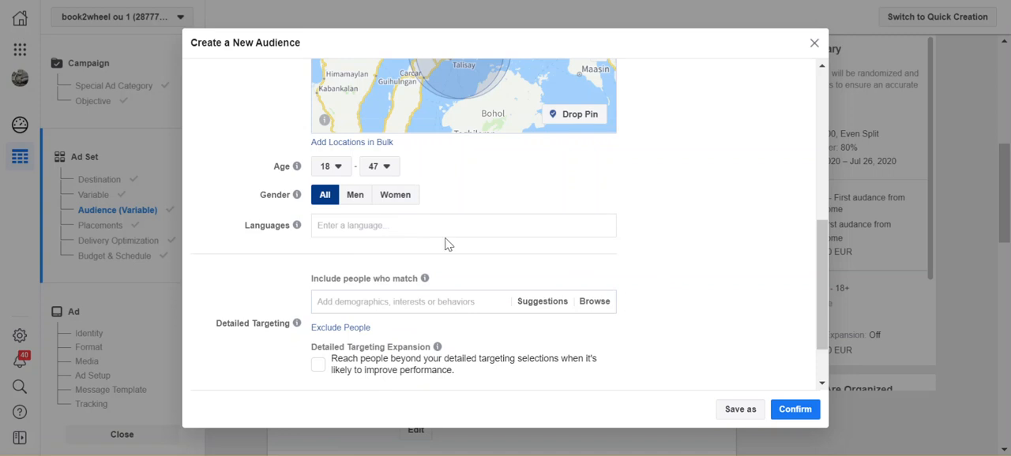
- Add English (All) as the audience's language
left_click(409, 228)
type("en")
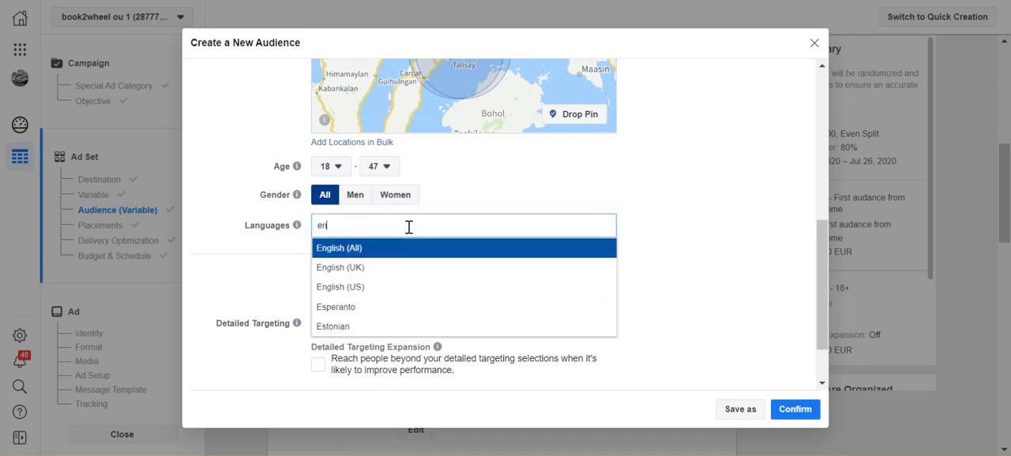
left_click(399, 250)
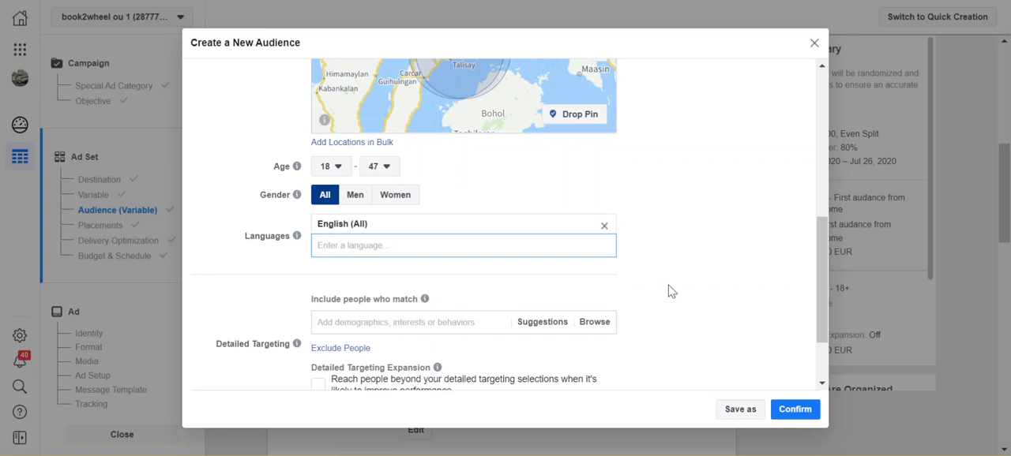
- Check the suggested detailed targeting, and include all Family and relationships interests in the audience
scroll(669, 291, "down", 1)
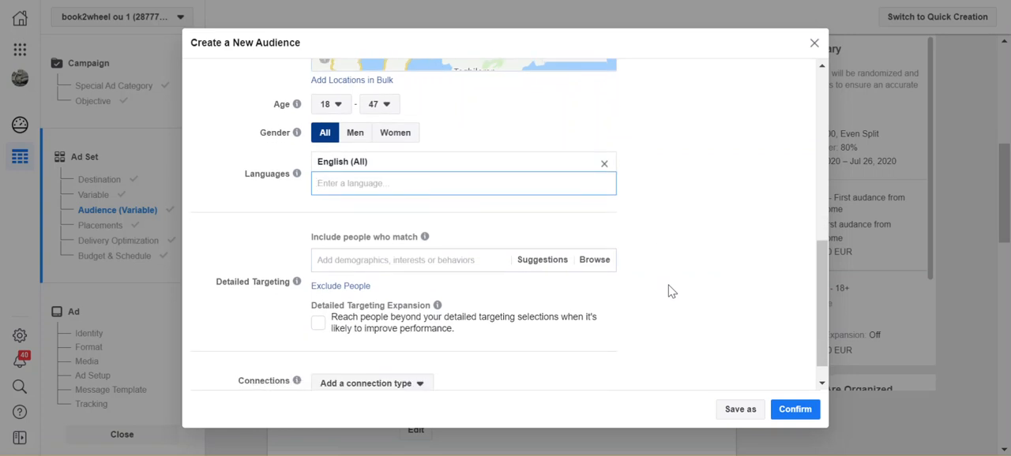
left_click(537, 263)
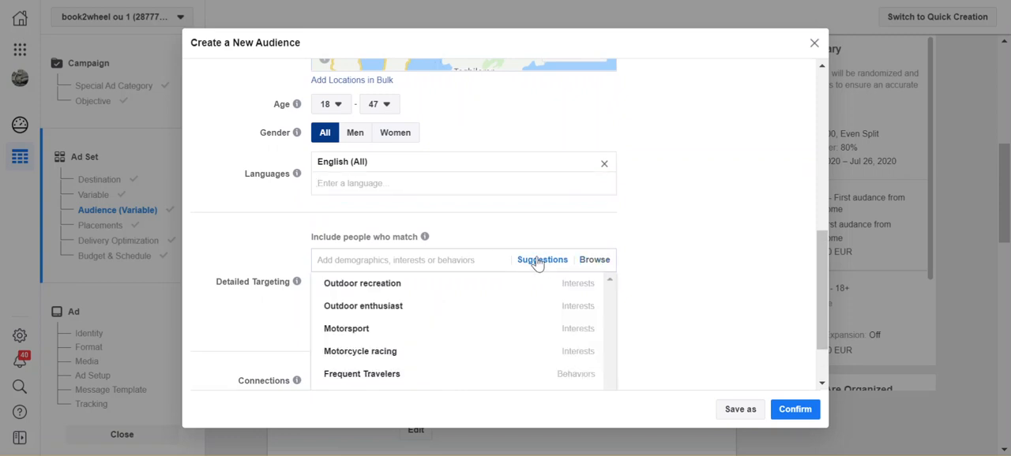
mouse_move(537, 287)
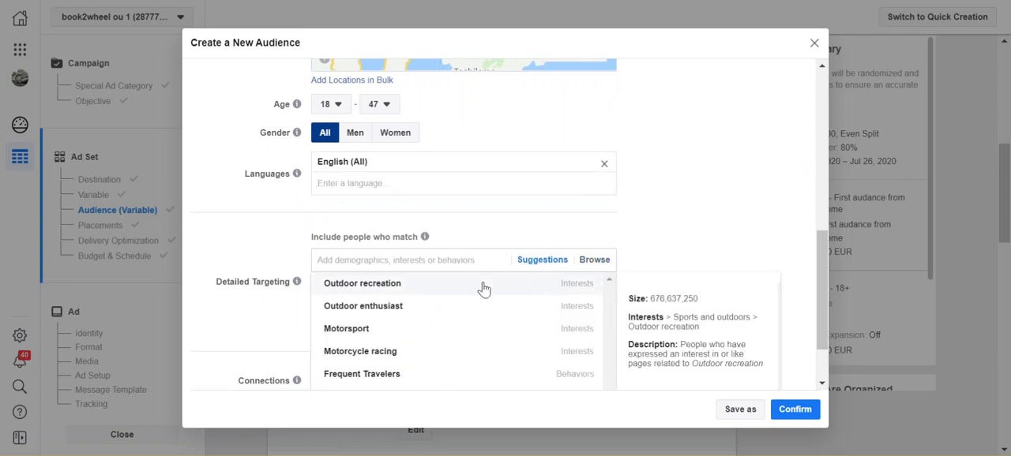
scroll(537, 323, "down", 2)
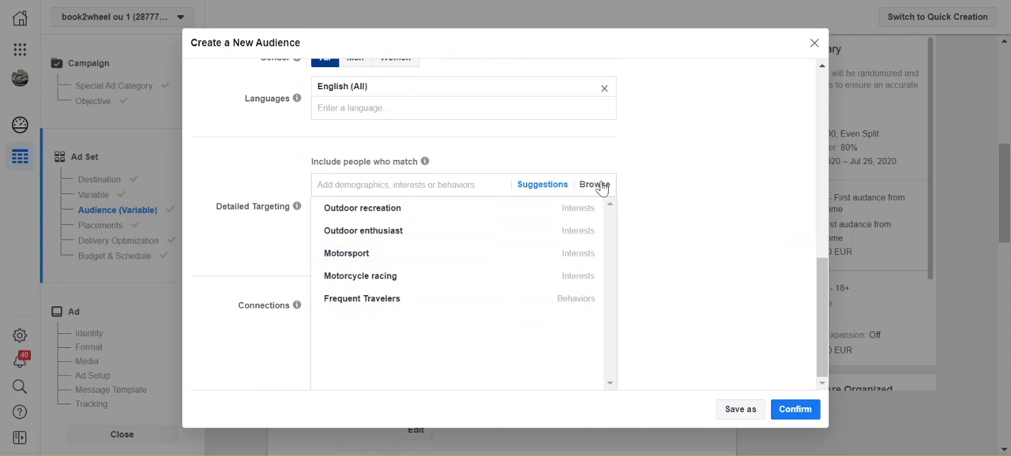
scroll(600, 186, "up", 1)
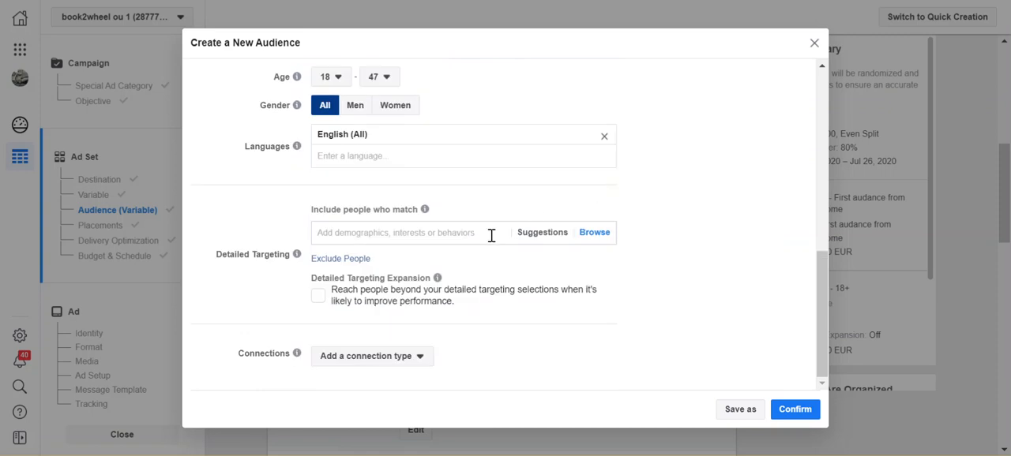
left_click(594, 240)
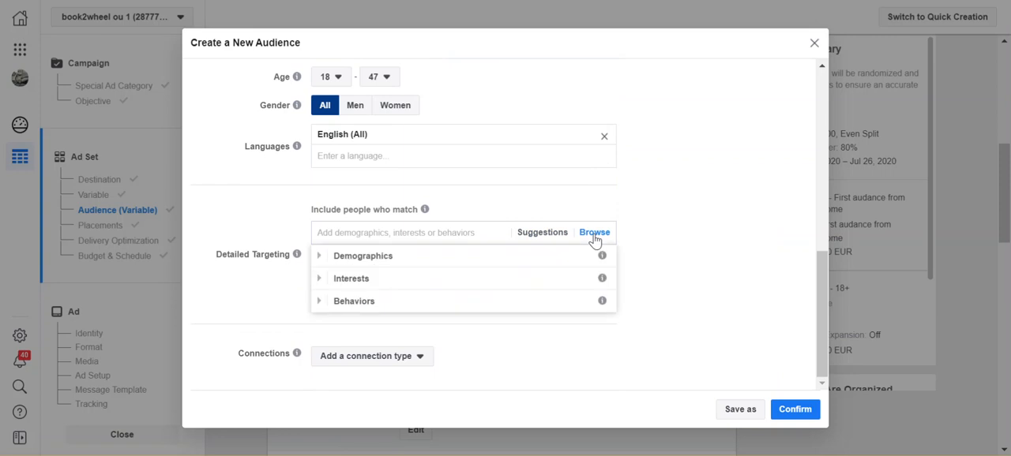
left_click(485, 278)
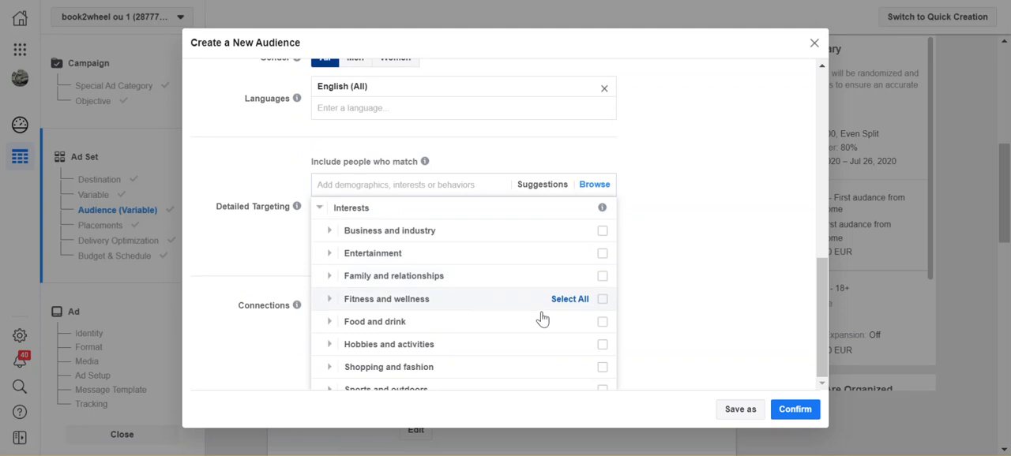
left_click(604, 279)
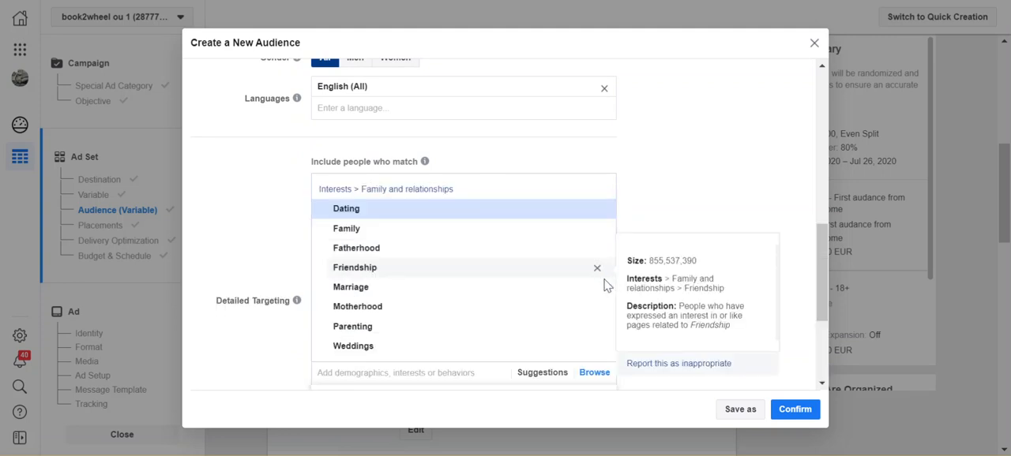
- Include all Food and drink, Fitness and wellness, and Shopping and fashion interests in the detailed targeting
scroll(593, 286, "down", 3)
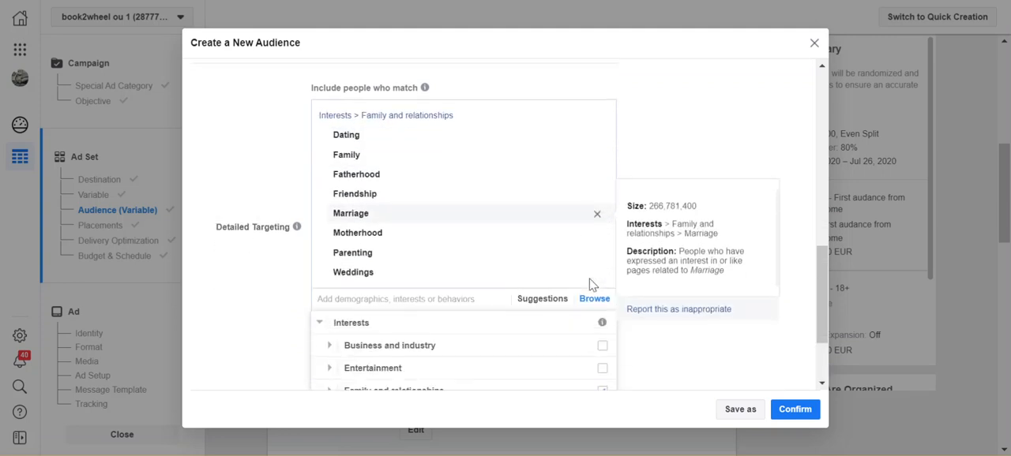
scroll(592, 335, "down", 2)
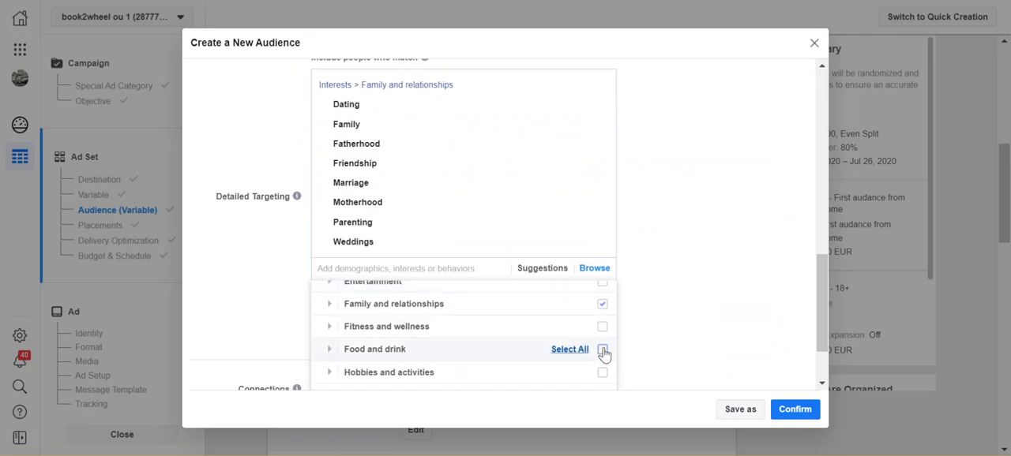
left_click(603, 351)
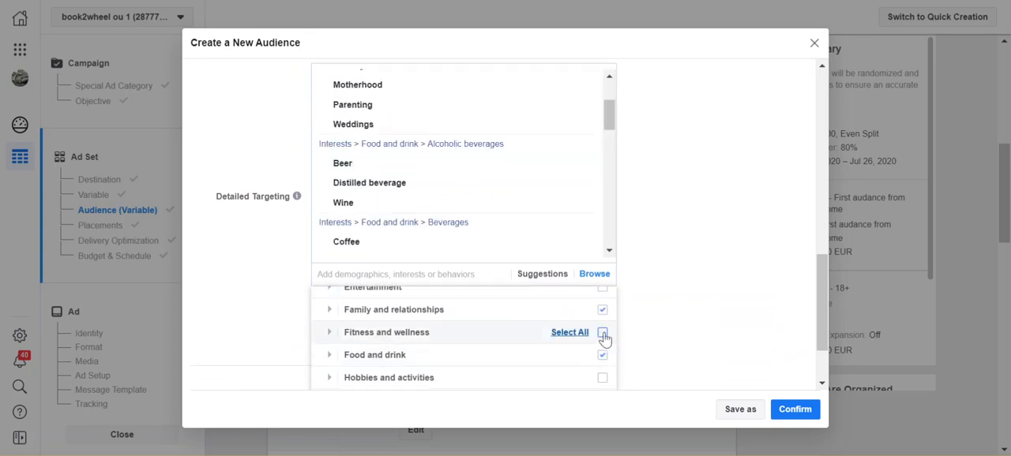
left_click(604, 334)
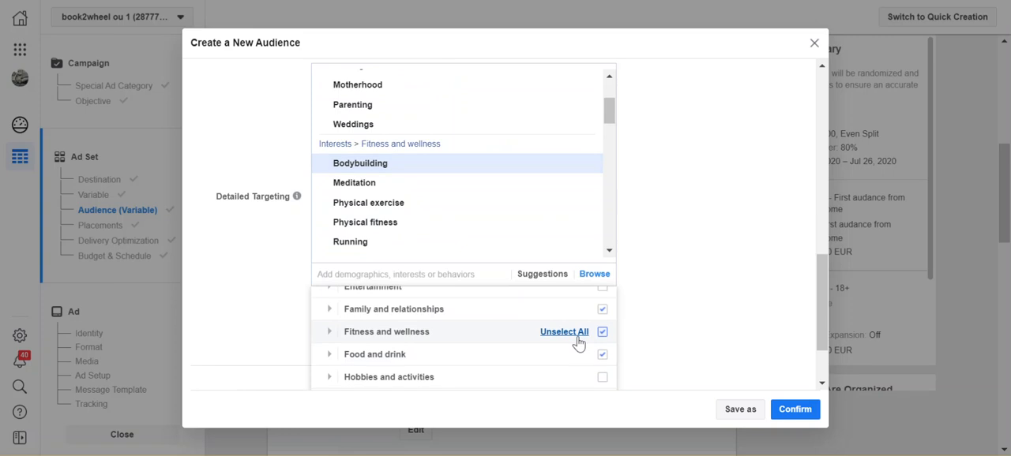
scroll(596, 368, "down", 3)
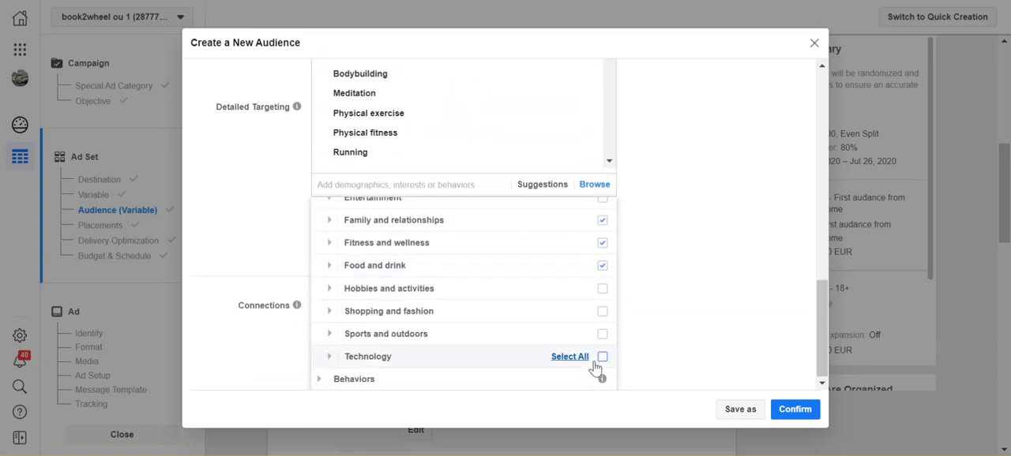
left_click(603, 311)
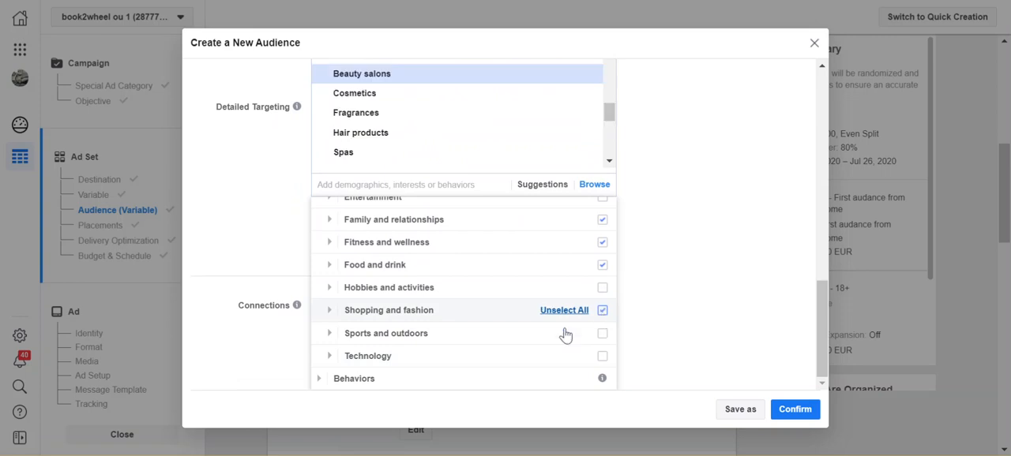
- Add the Engaged Shoppers purchase behavior to the detailed targeting
left_click(361, 381)
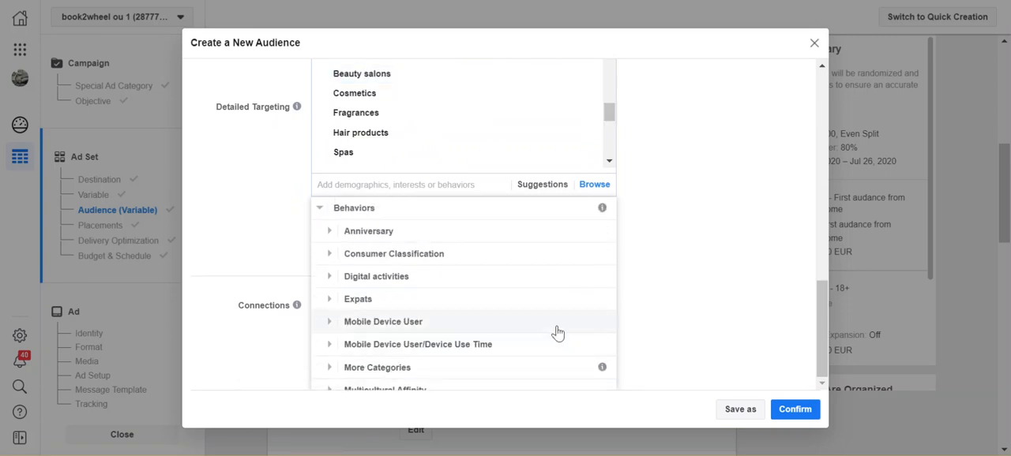
scroll(575, 342, "down", 1)
scroll(574, 342, "down", 2)
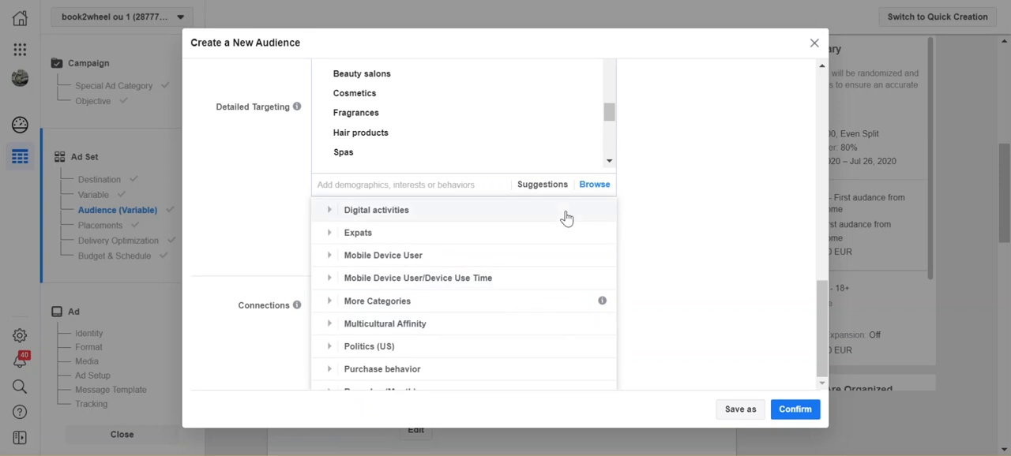
scroll(565, 305, "down", 2)
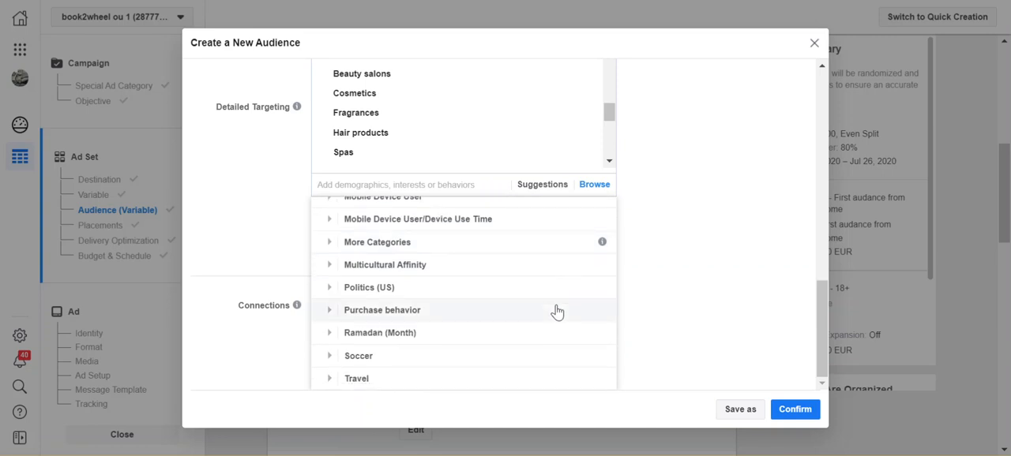
left_click(328, 313)
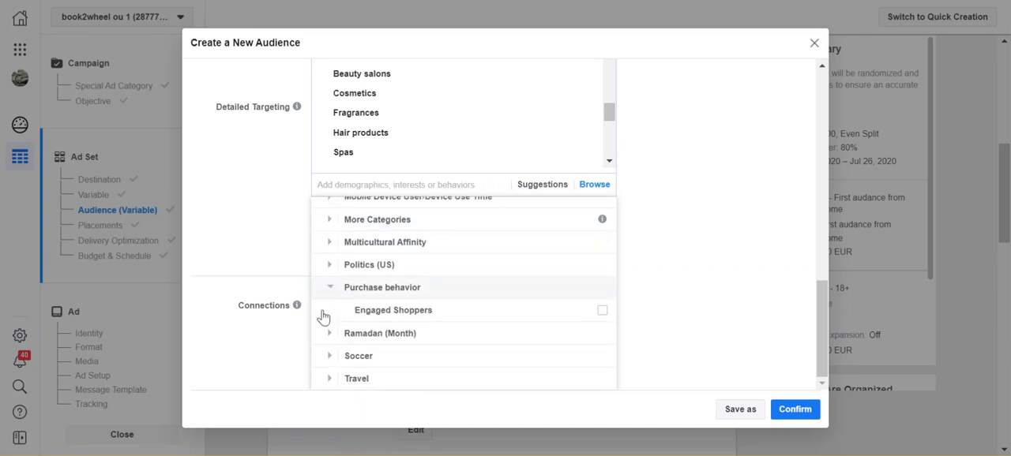
mouse_move(323, 317)
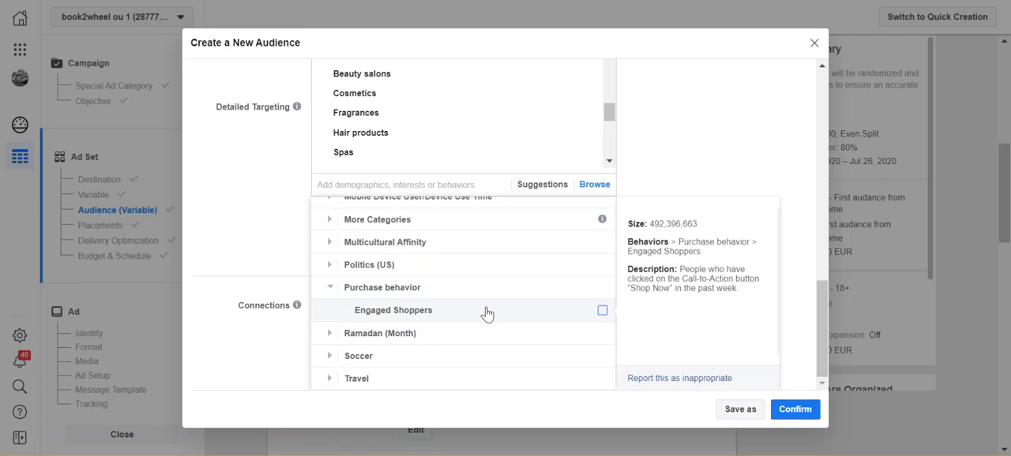
left_click(603, 312)
- Review the audience details and the list of interests and behaviors selected for detailed targeting
scroll(547, 331, "down", 2)
scroll(571, 330, "down", 5)
scroll(570, 331, "up", 1)
scroll(570, 330, "down", 6)
scroll(570, 330, "down", 6)
scroll(570, 331, "down", 6)
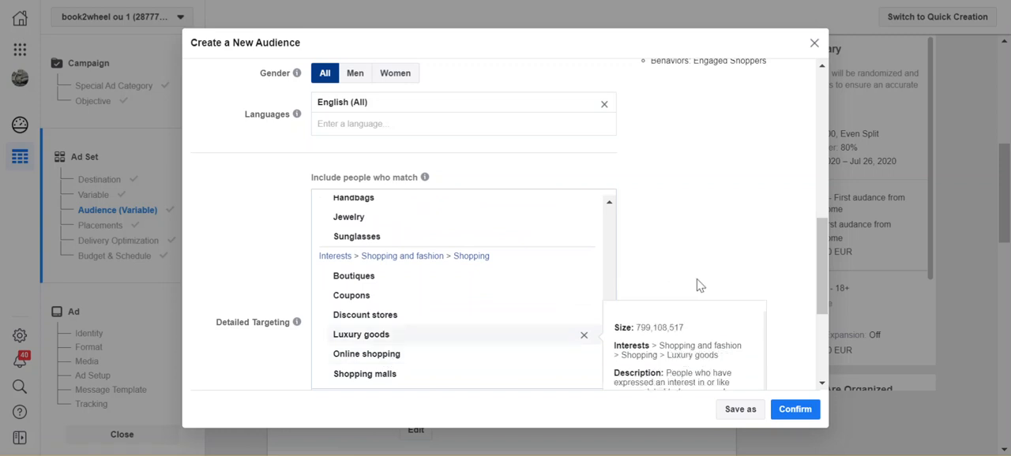
scroll(691, 323, "down", 3)
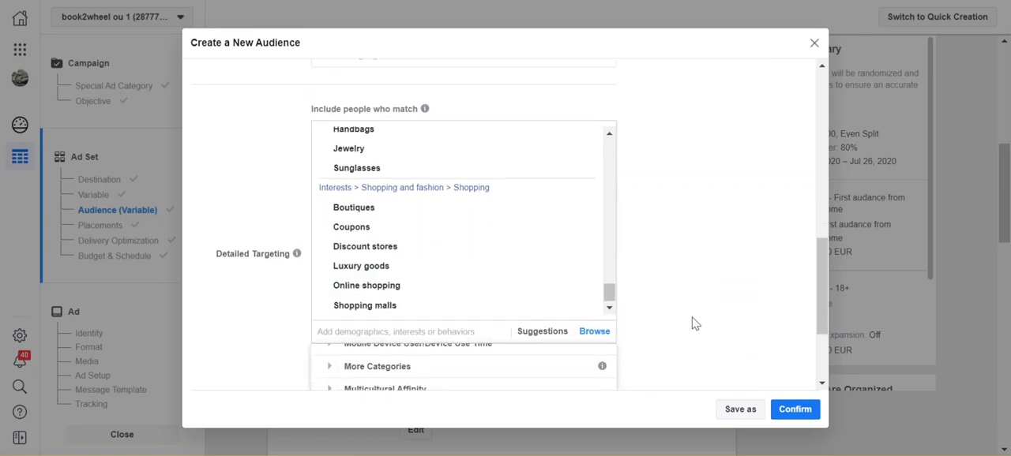
- Allow Detailed Targeting Expansion to reach people beyond the detailed targeting selections
left_click(695, 307)
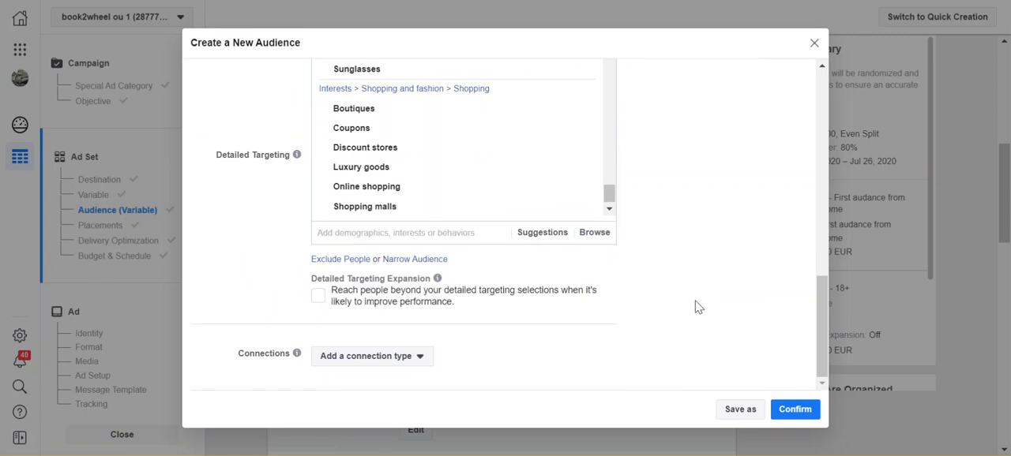
left_click(317, 298)
scroll(714, 268, "up", 1)
- Add a Facebook Pages connection for people who like your Page
left_click(410, 369)
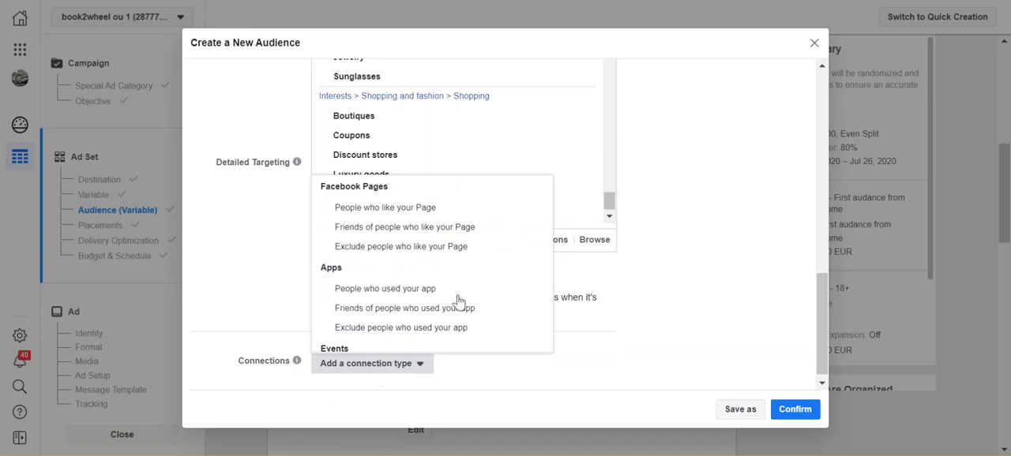
scroll(458, 295, "down", 2)
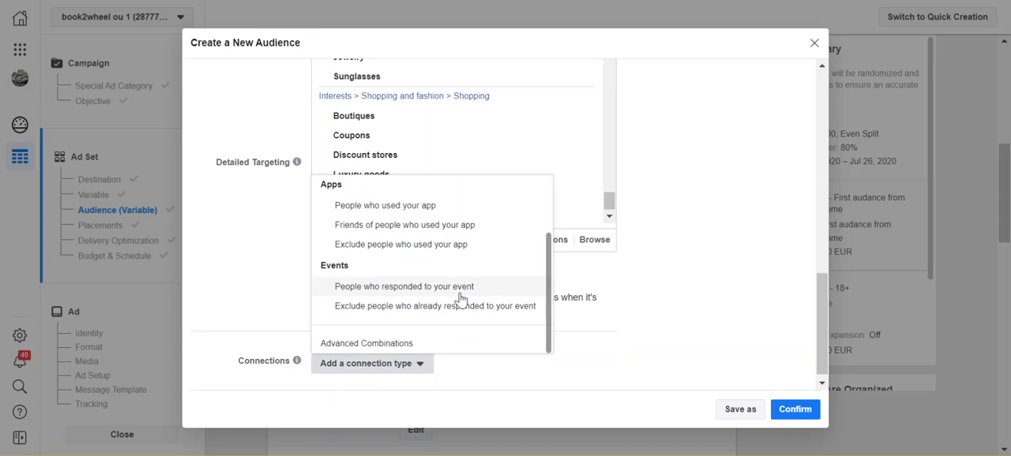
scroll(461, 298, "up", 1)
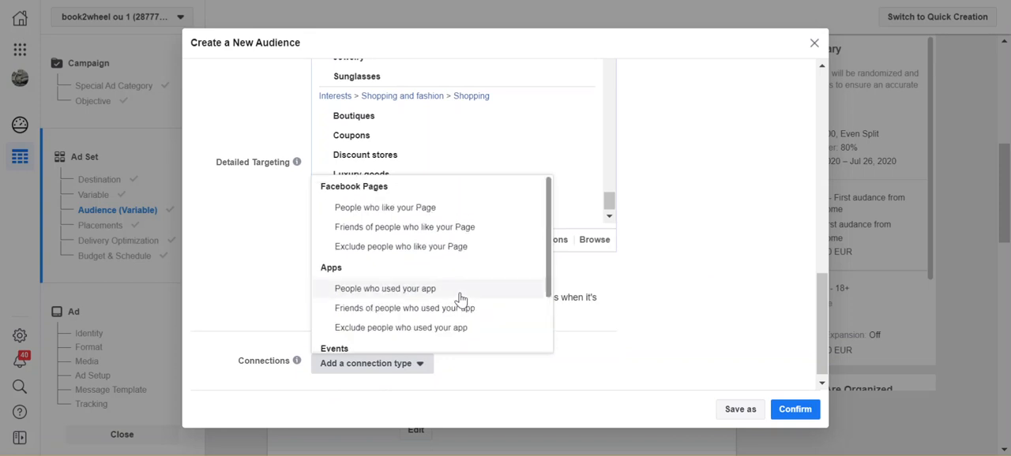
left_click(423, 210)
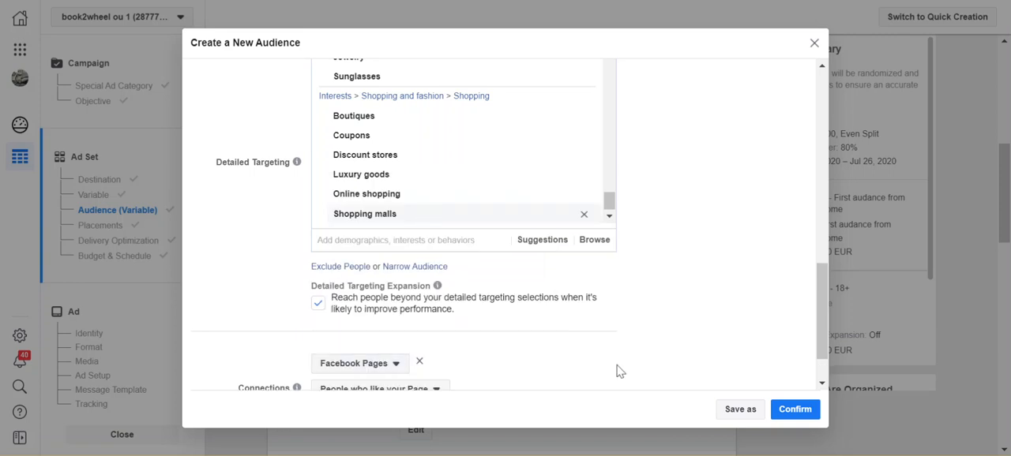
scroll(656, 377, "down", 1)
scroll(656, 377, "down", 1)
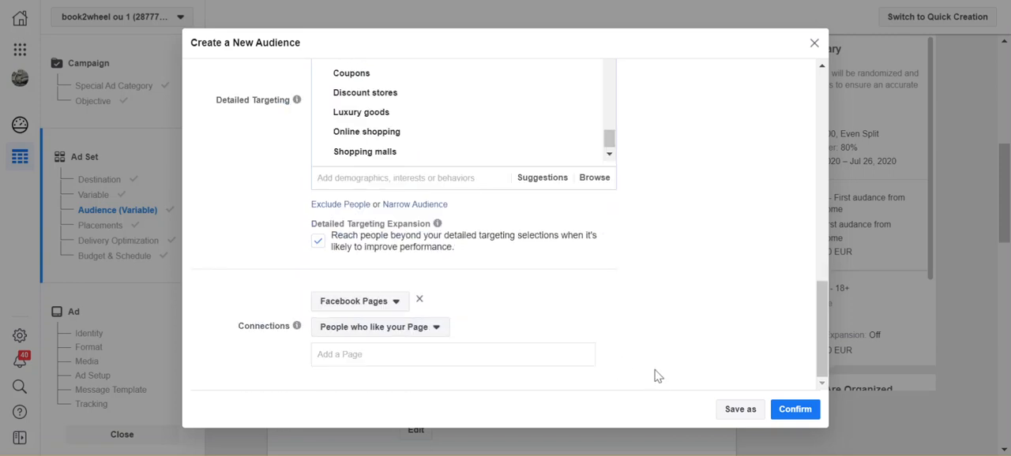
- Check the Page connection types, keep People who like your Page, and add the Cebu online Grocery shop Page
left_click(423, 332)
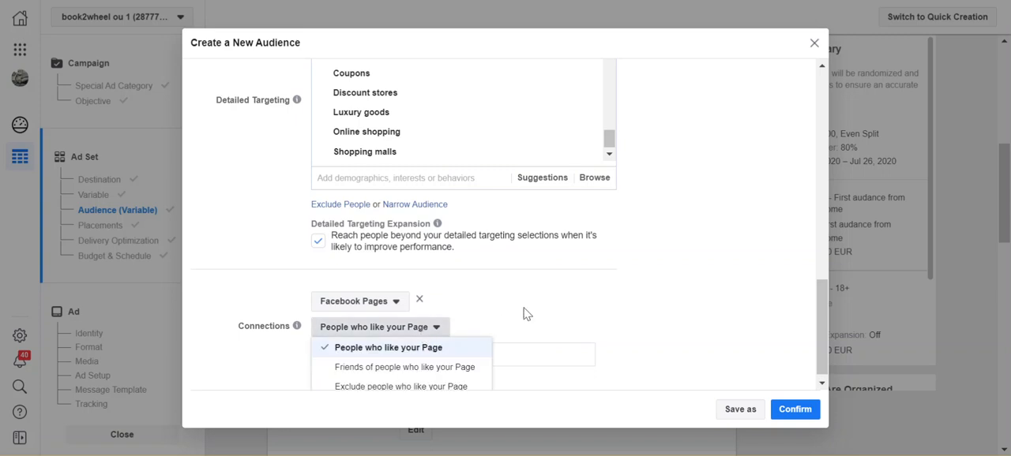
left_click(541, 308)
left_click(438, 359)
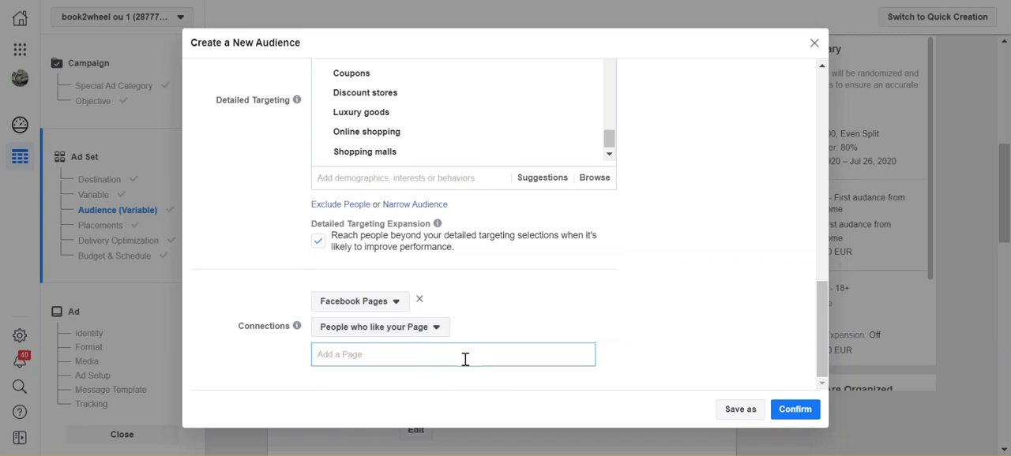
type("cebu")
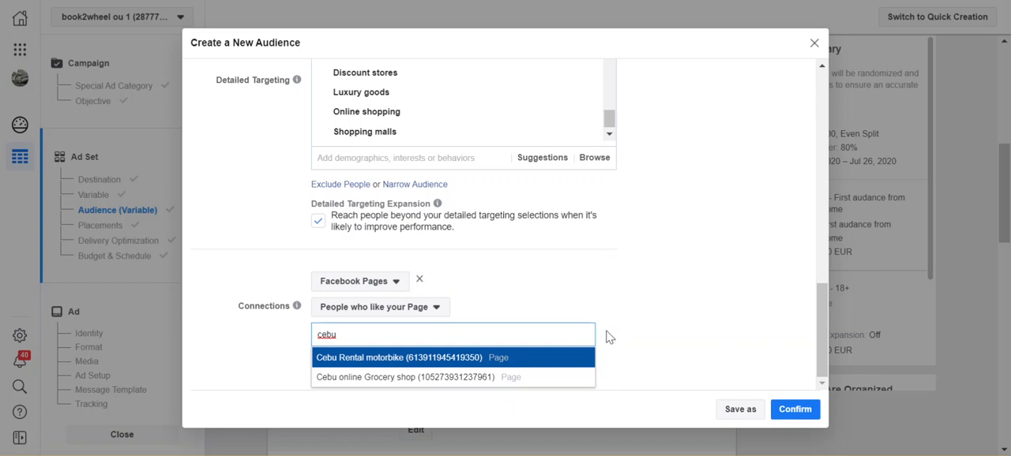
left_click(456, 385)
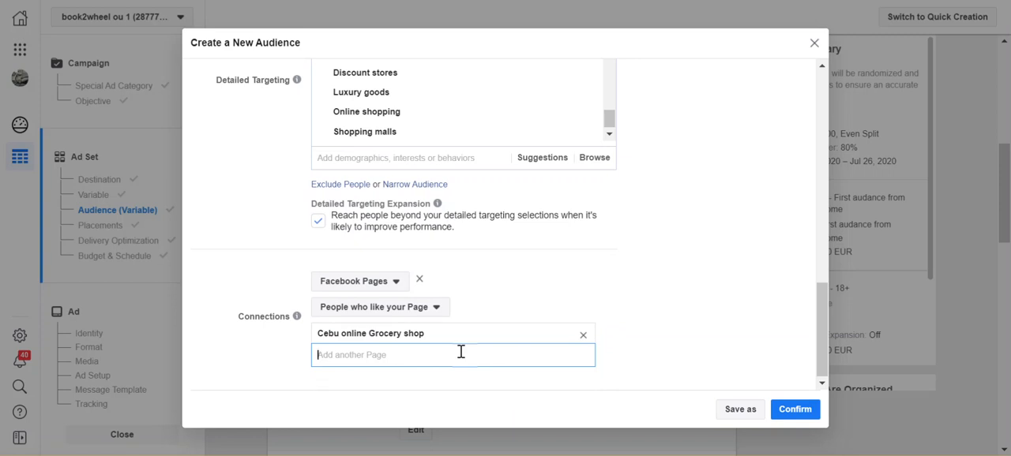
- Add the book2wheel.com and Book2wheel delivery Pages to the audience's connections
type("book")
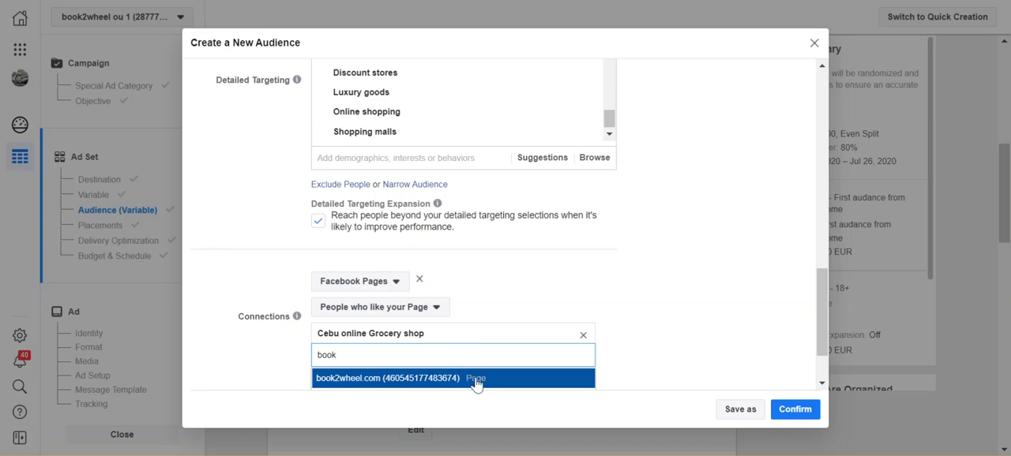
left_click(476, 382)
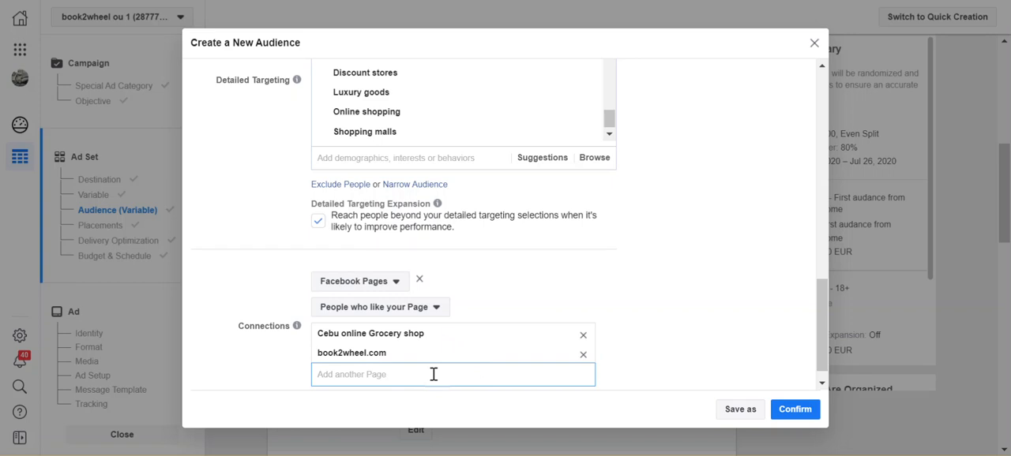
type("book2w")
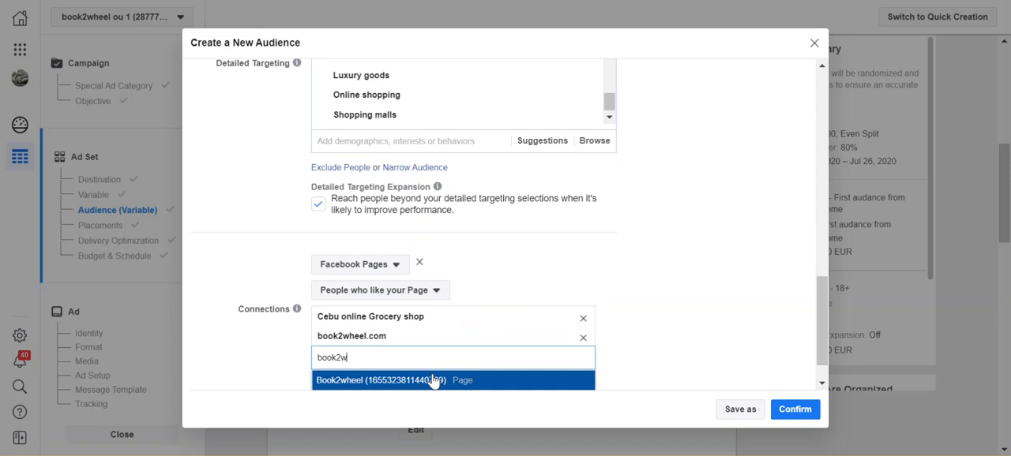
type("heel deliver")
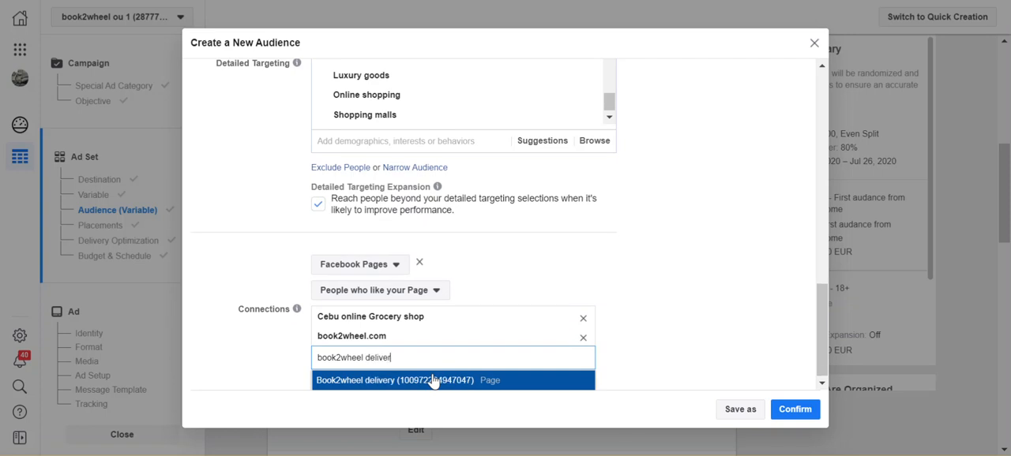
left_click(435, 383)
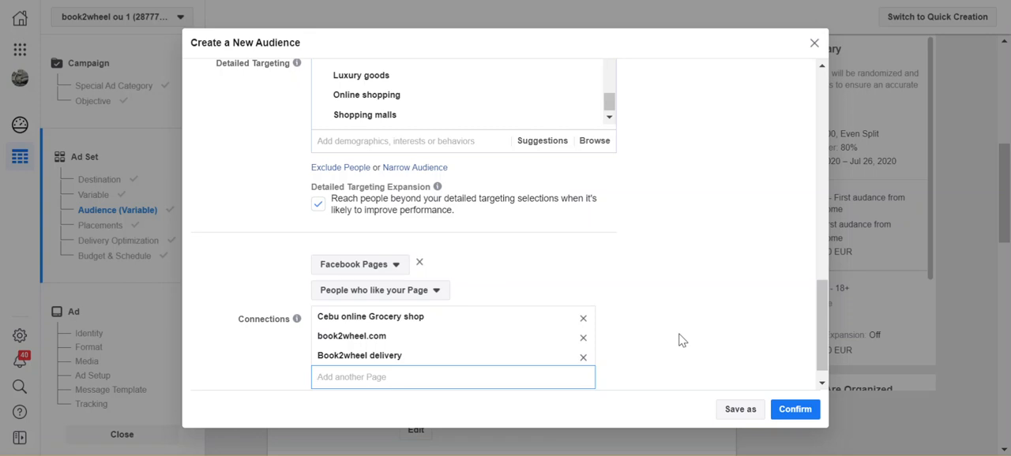
- Add the Cebu Rental motorbike Page to the connections and confirm the Ad Set A audience
scroll(749, 345, "up", 5)
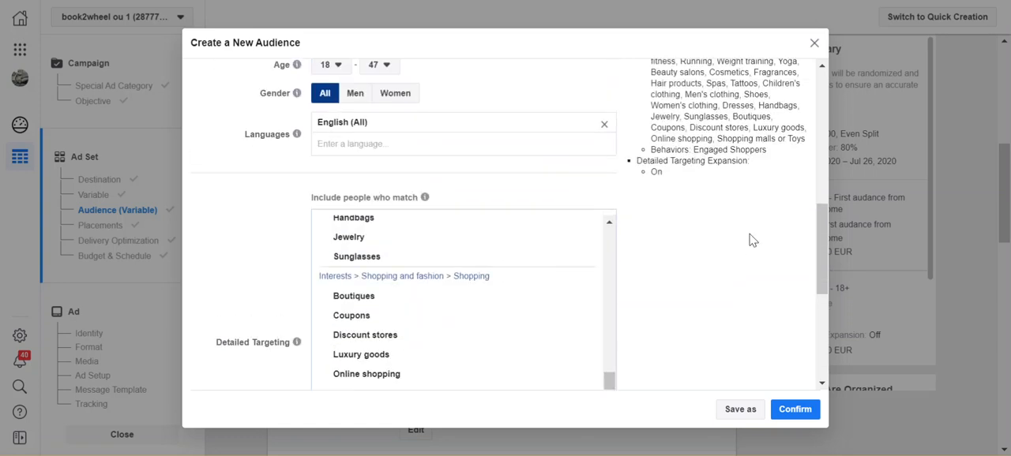
scroll(750, 240, "up", 10)
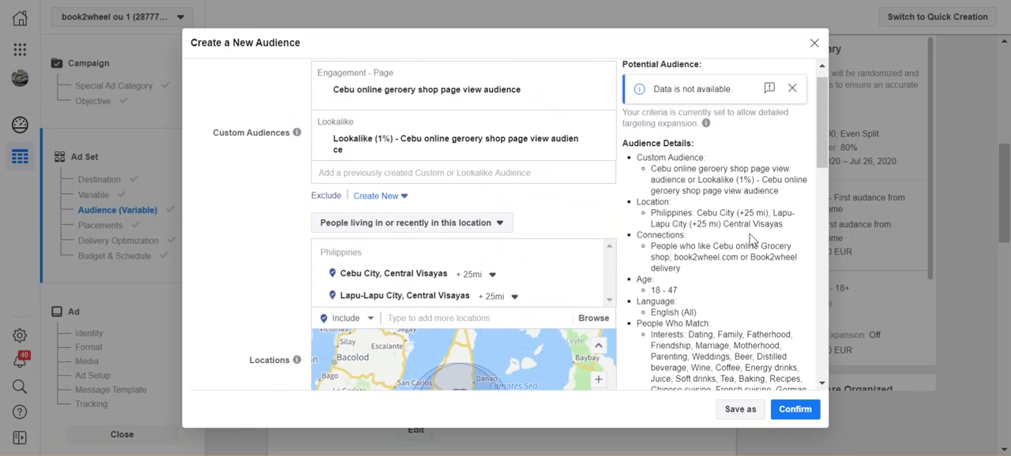
scroll(751, 237, "up", 1)
scroll(750, 235, "down", 10)
scroll(750, 235, "down", 2)
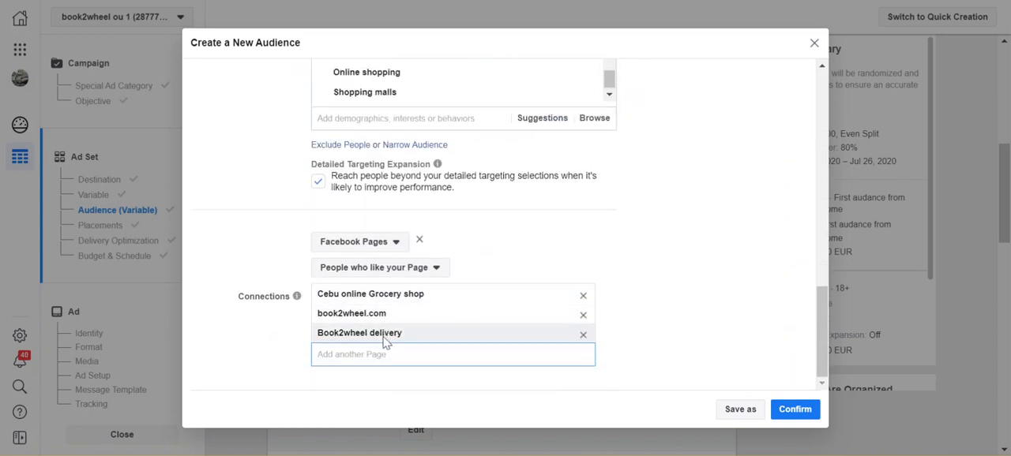
type("cebu")
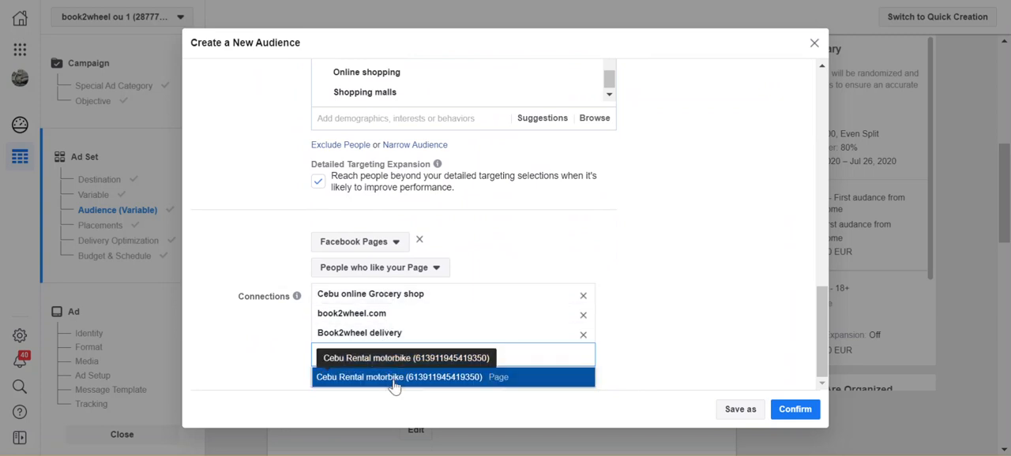
left_click(394, 384)
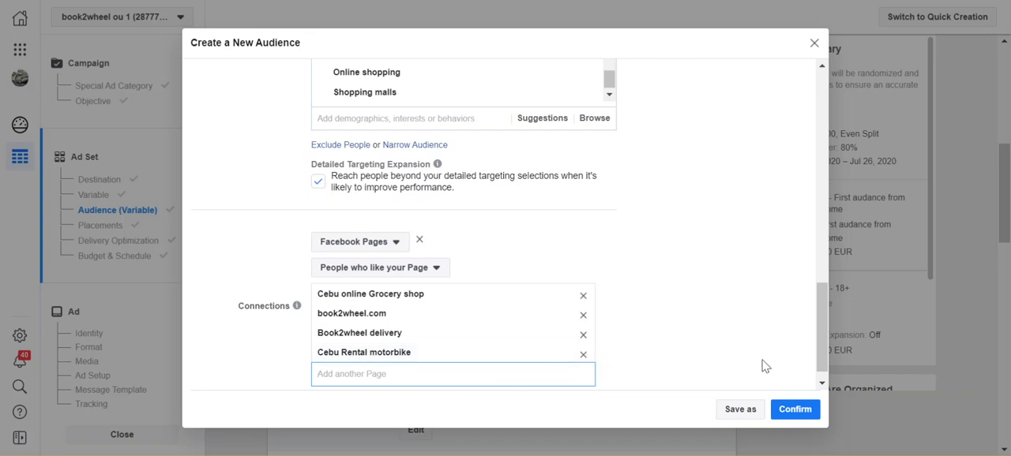
left_click(793, 419)
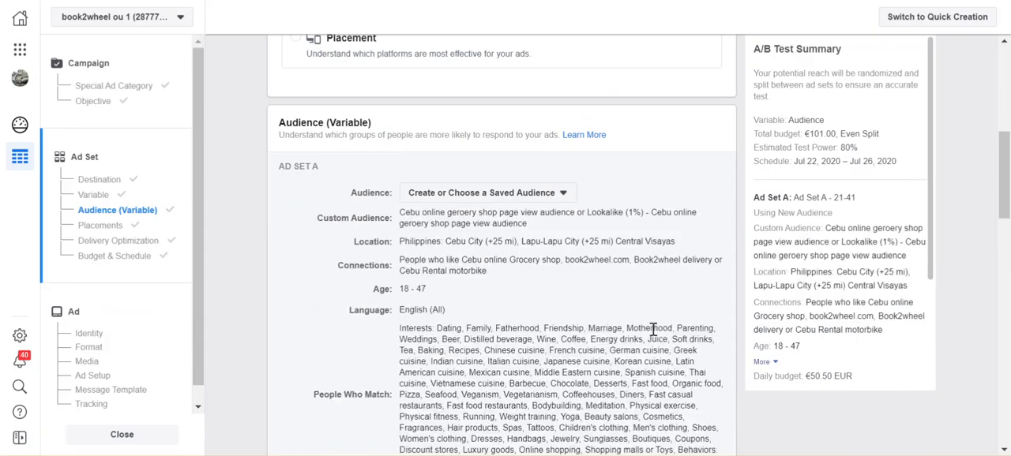
- Review the Ad Set A audience summary and compare it with the Ad Set B audience settings
scroll(653, 330, "down", 3)
scroll(653, 336, "down", 5)
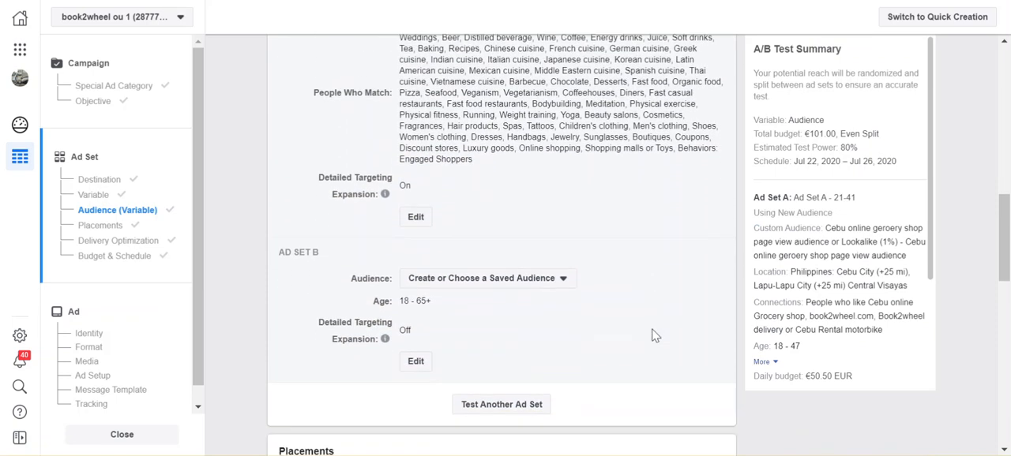
scroll(653, 336, "up", 4)
scroll(653, 335, "up", 5)
scroll(653, 330, "down", 2)
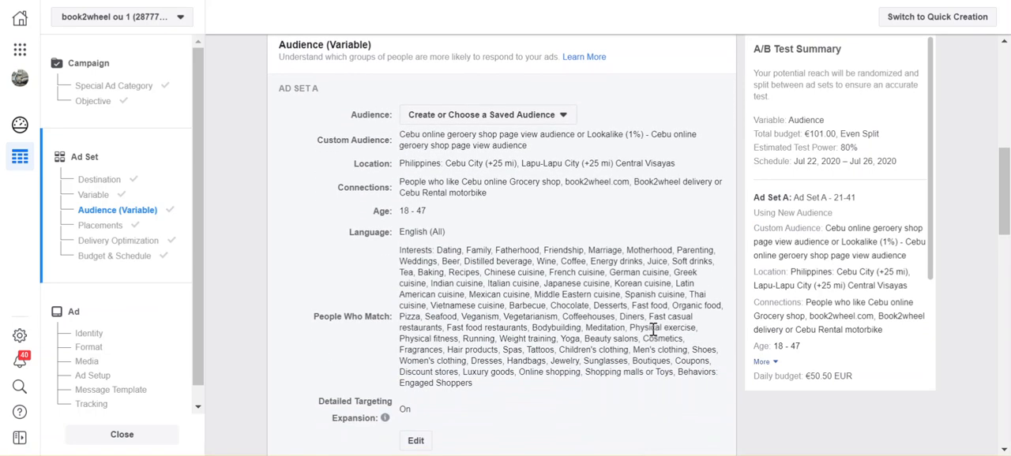
scroll(653, 331, "down", 7)
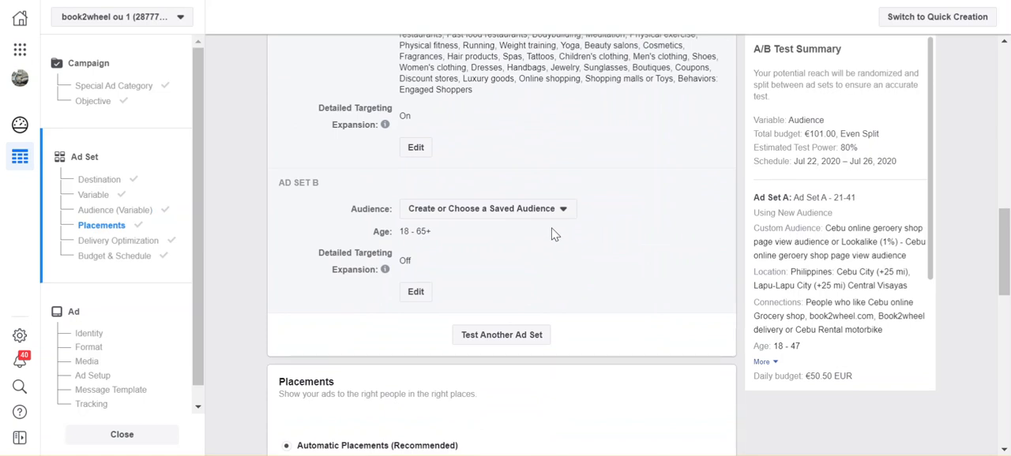
- Start creating a new audience for Ad Set B
scroll(596, 229, "up", 1)
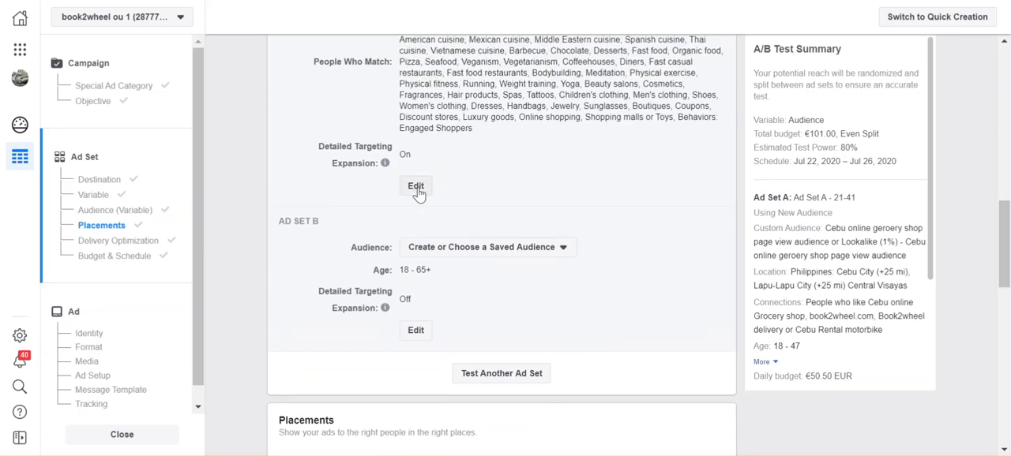
left_click(508, 254)
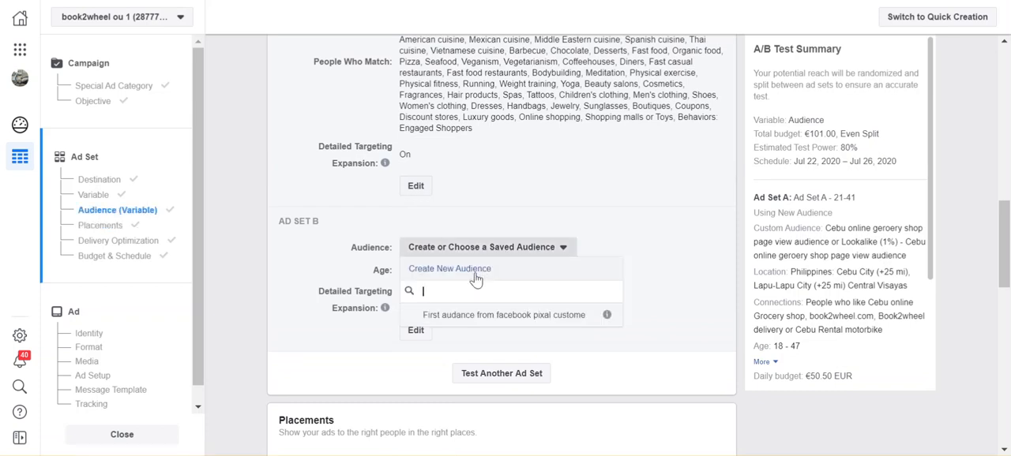
left_click(475, 273)
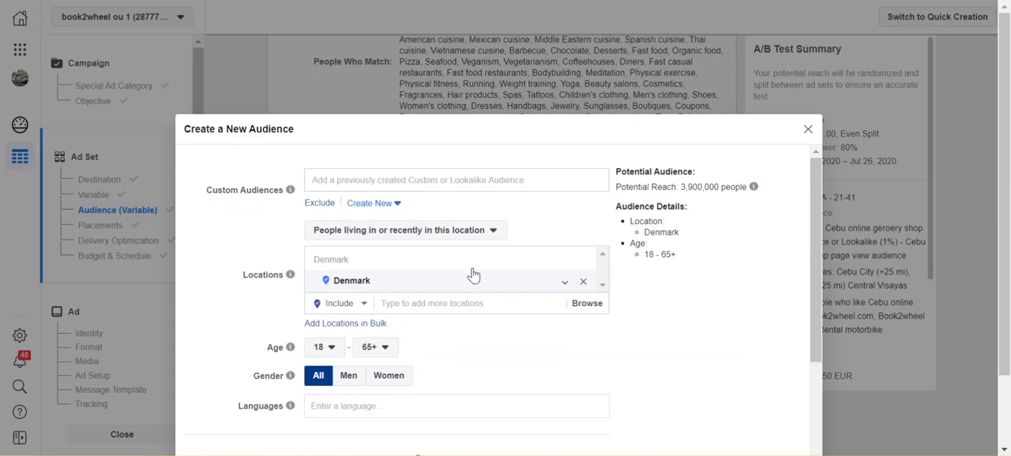
- Search the custom audiences for "Test", clear the search and look through the previously created audiences
left_click(427, 180)
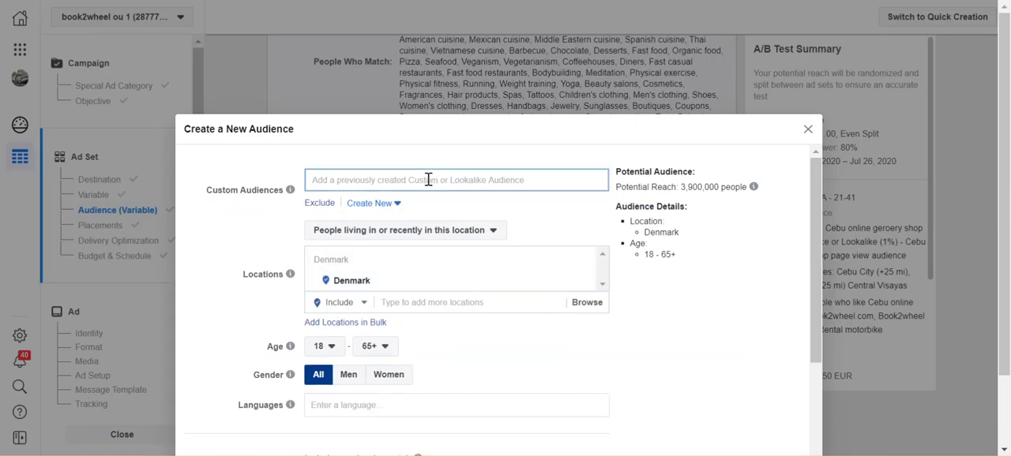
type("Test")
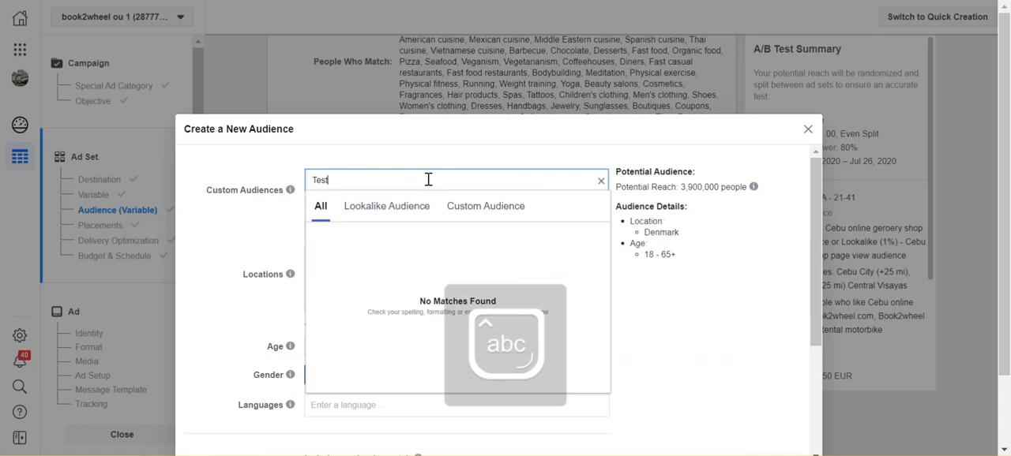
key("BackSpace")
key("BackSpace")
key("BackSpace")
key("BackSpace")
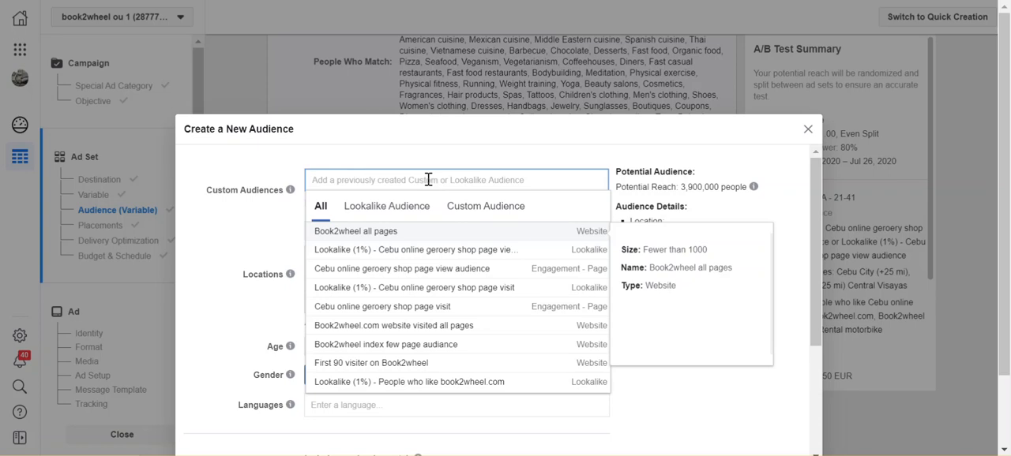
left_click(510, 157)
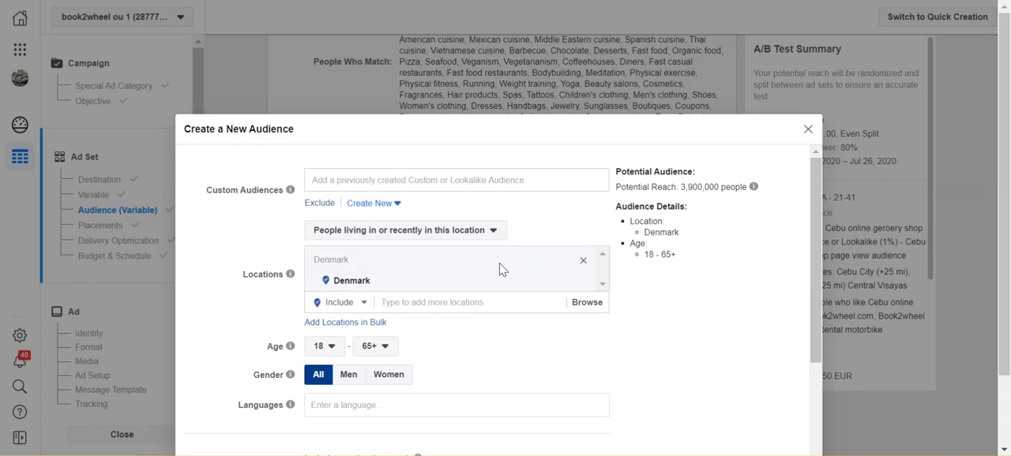
- Examine the custom audience sources and the customer list identifiers, and leave without creating a custom audience
left_click(374, 205)
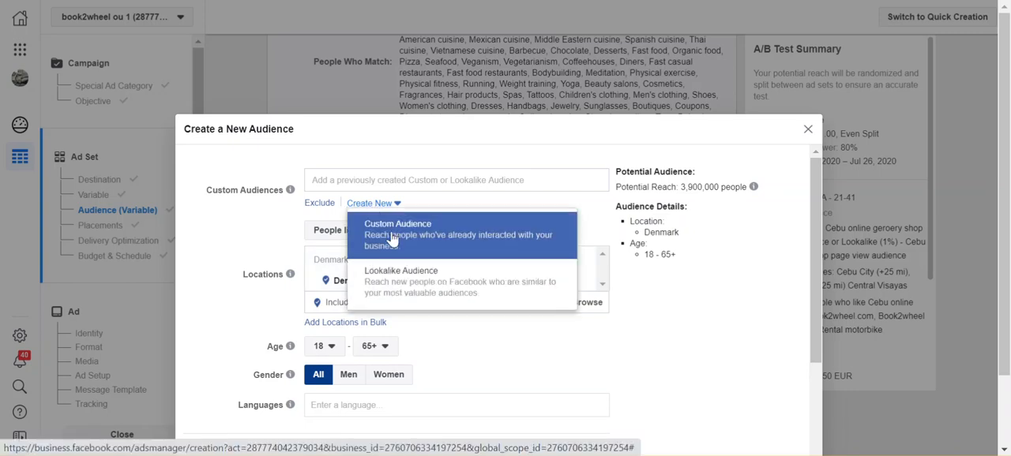
left_click(391, 237)
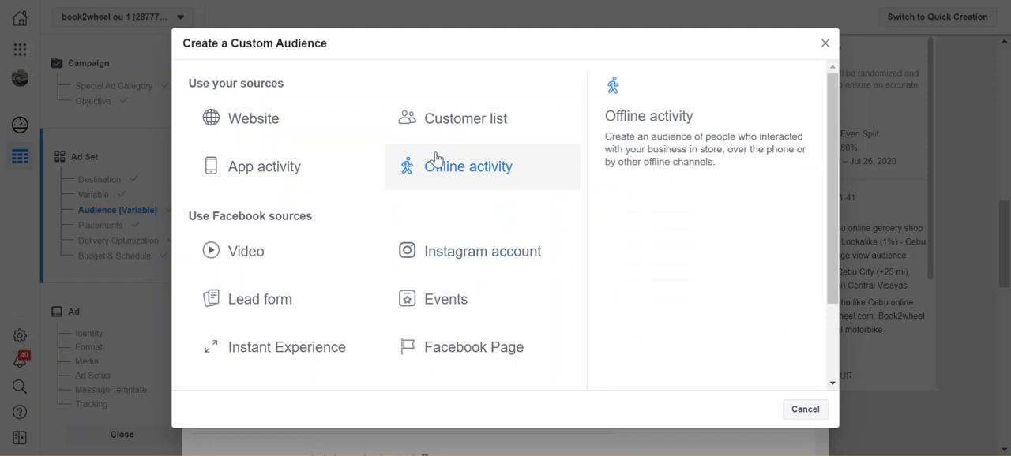
left_click(466, 119)
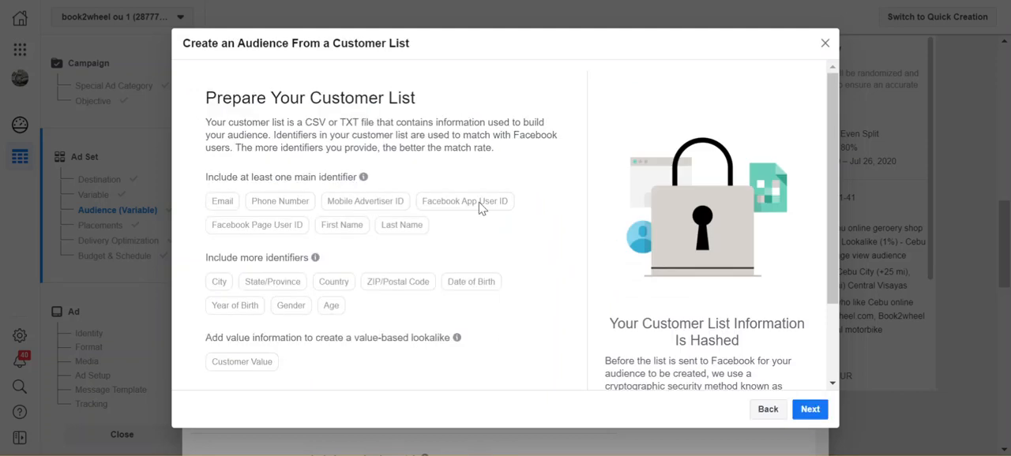
scroll(479, 209, "down", 1)
scroll(479, 209, "down", 1)
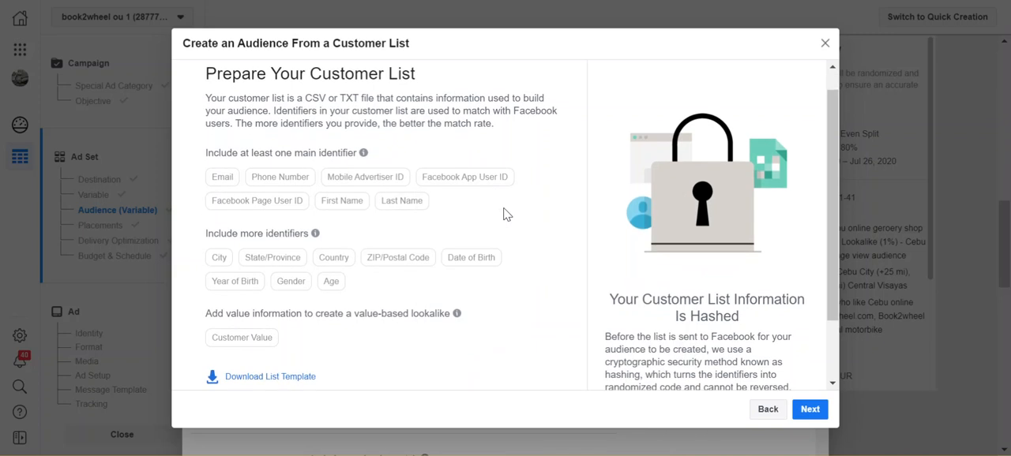
scroll(506, 214, "down", 3)
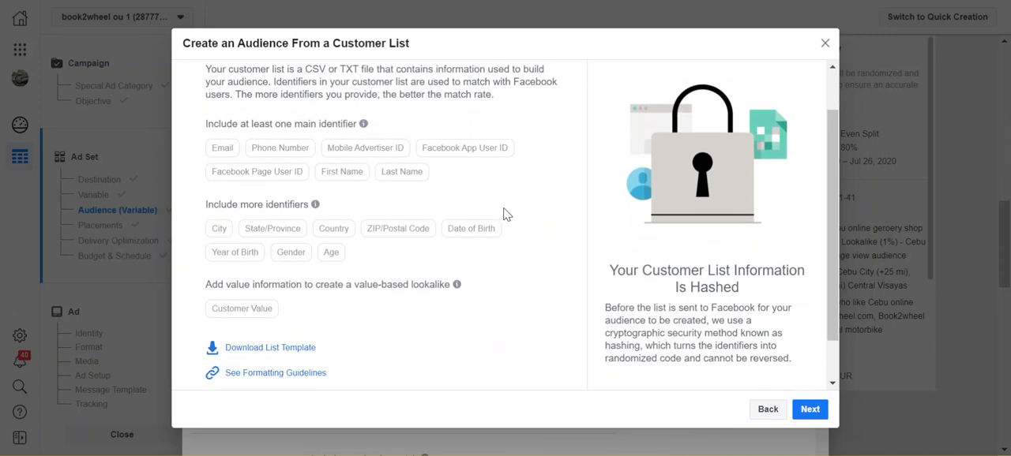
scroll(506, 214, "up", 4)
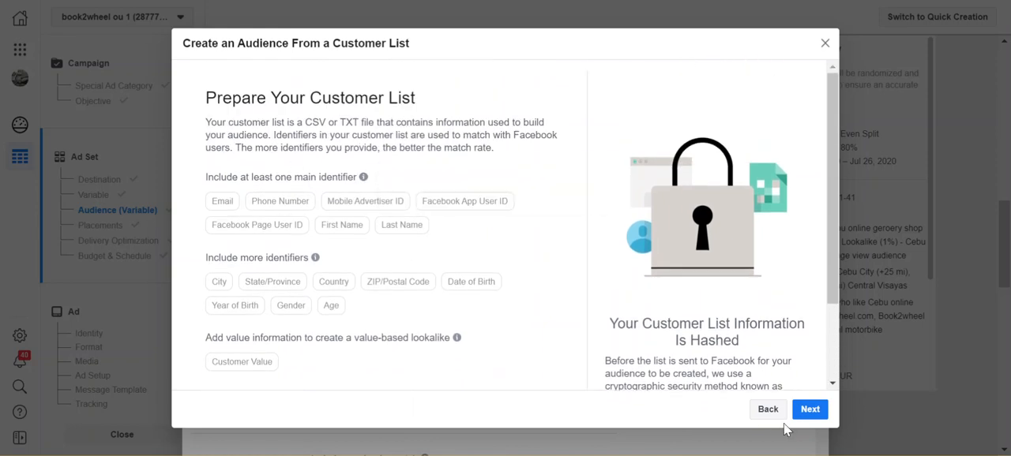
left_click(768, 410)
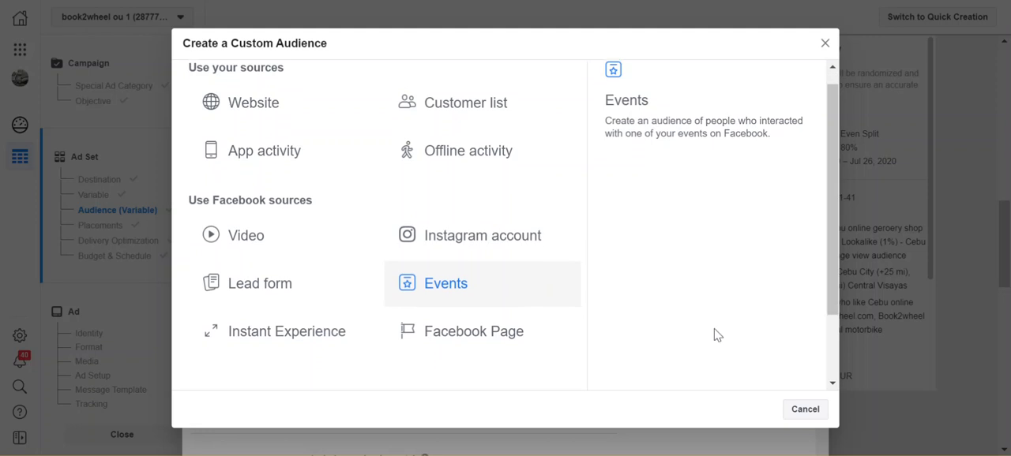
scroll(713, 334, "down", 1)
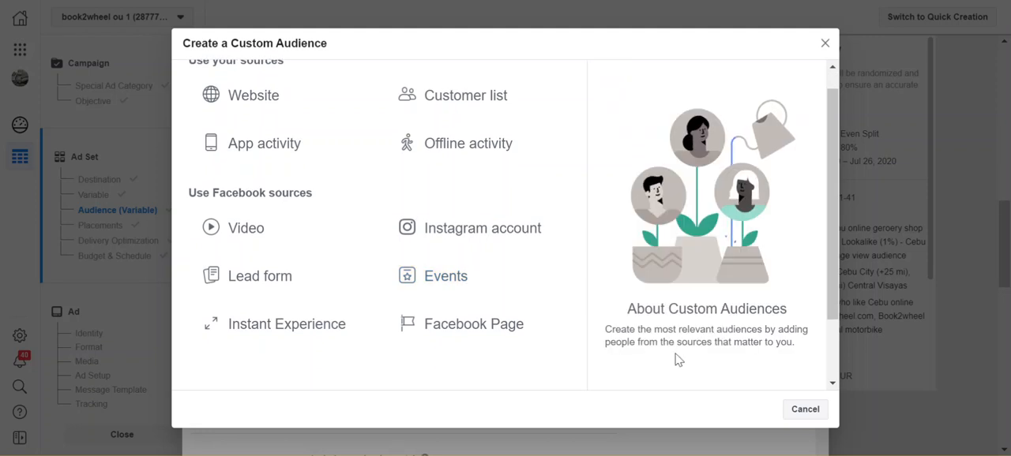
left_click(799, 417)
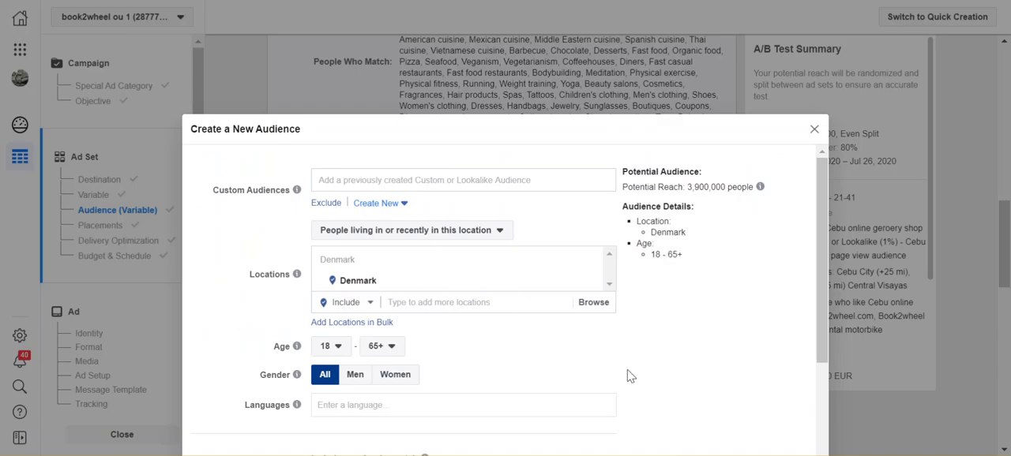
- Look over the custom audience sources again and view the previously created custom audiences without adding any
left_click(395, 208)
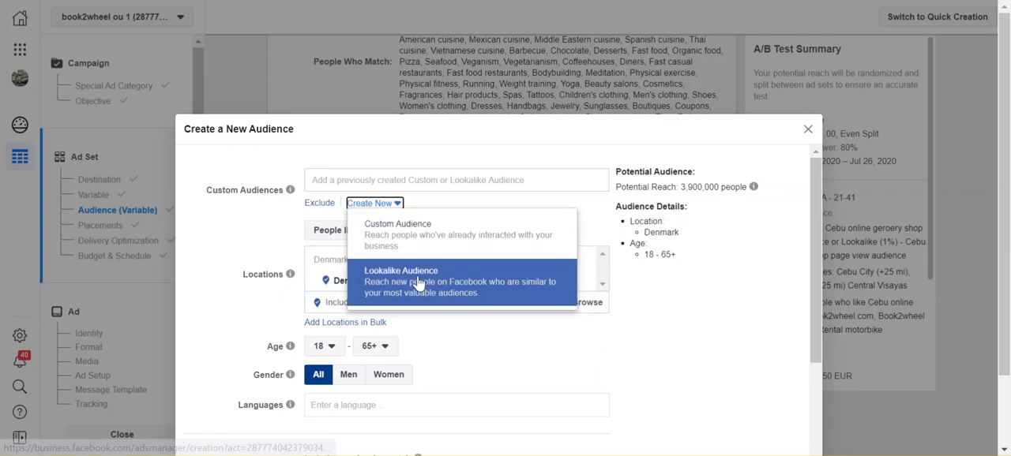
left_click(419, 240)
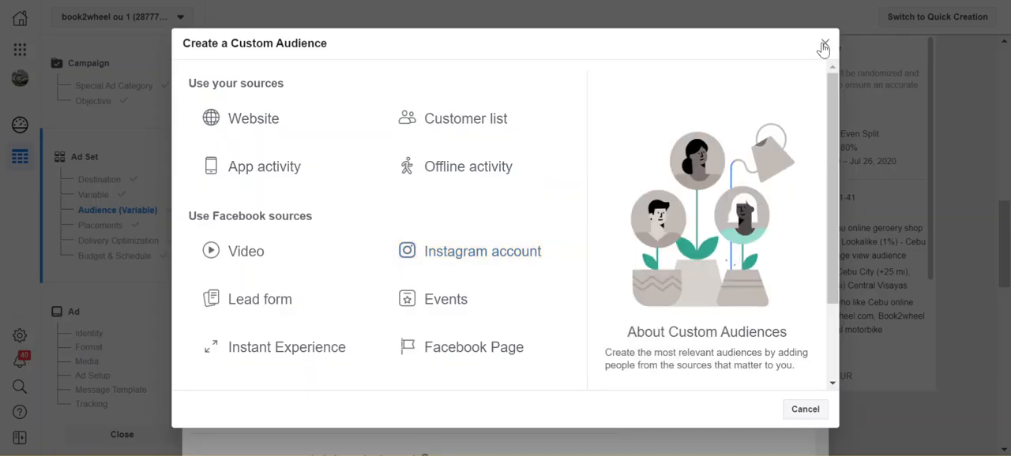
left_click(824, 43)
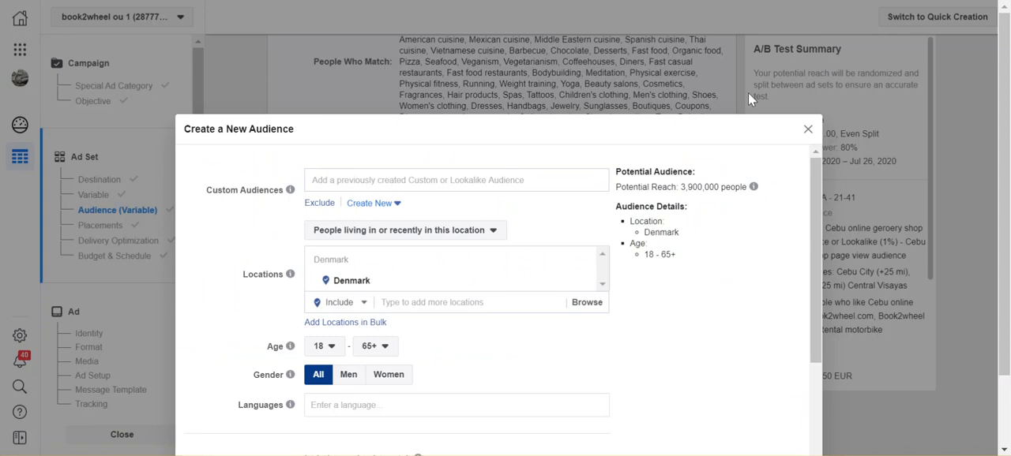
left_click(529, 182)
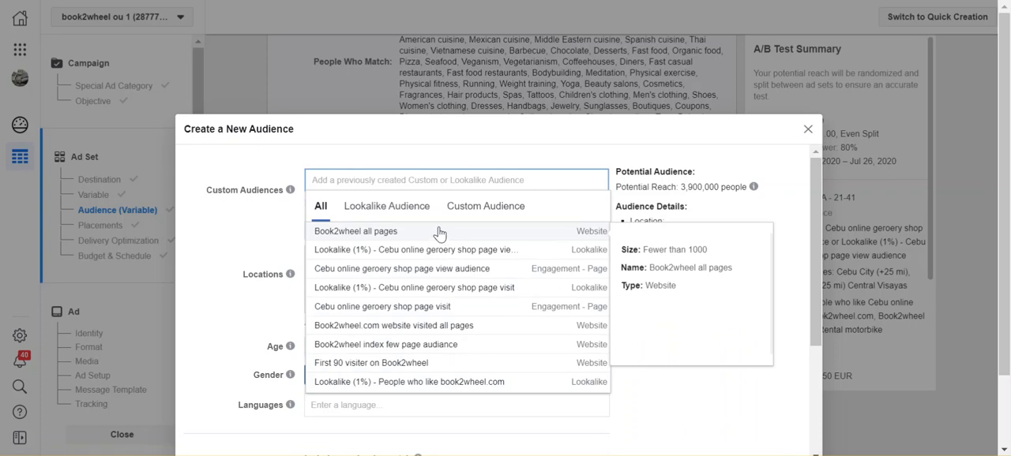
left_click(486, 209)
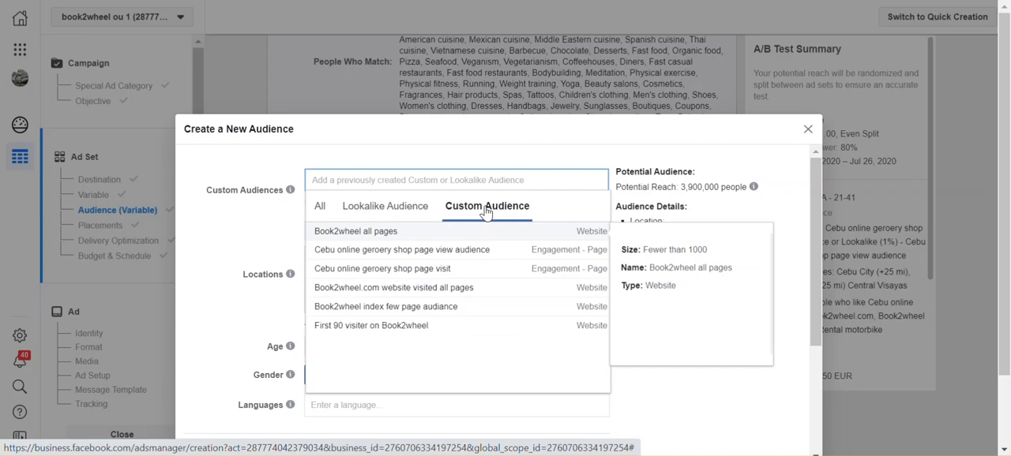
left_click(484, 211)
left_click(212, 243)
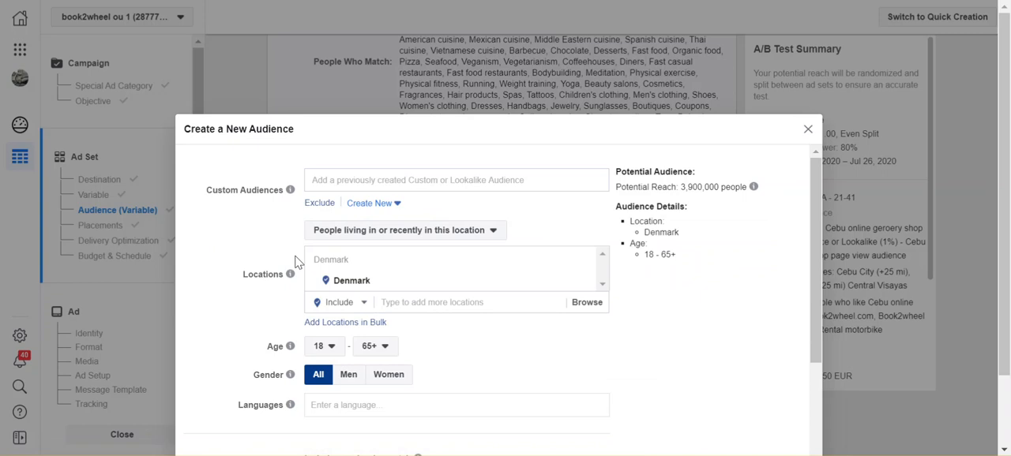
- Replace the Denmark location with Cebu City, Central Visayas, Philippines, keeping the 25 mi radius
mouse_move(424, 283)
left_click(583, 284)
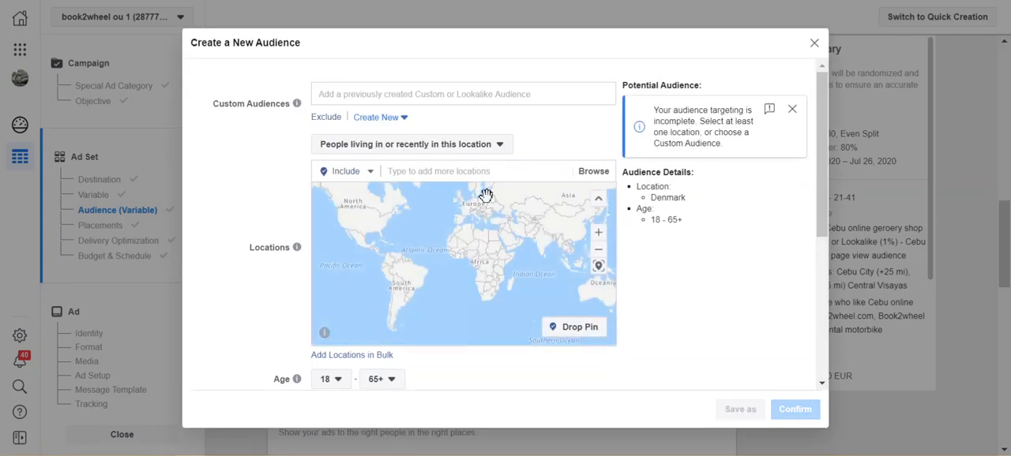
left_click(455, 178)
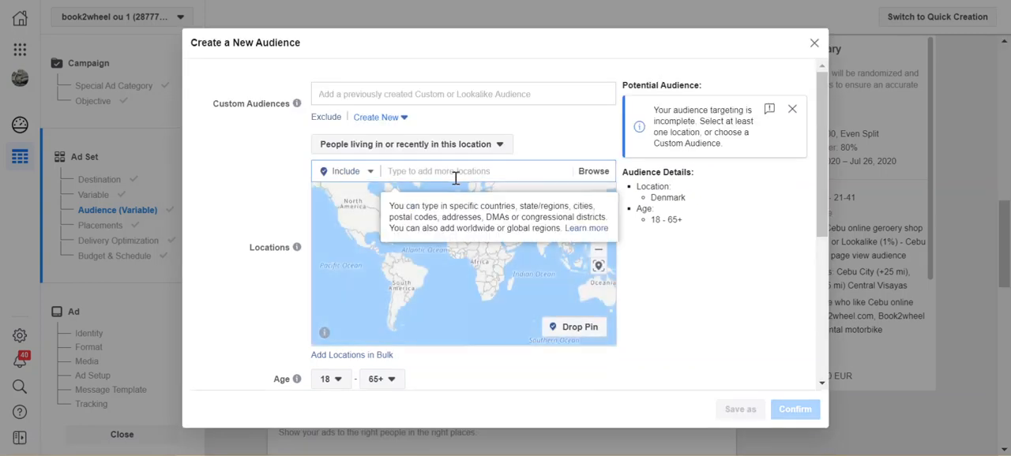
key("Caps_Lock")
type("CEBU")
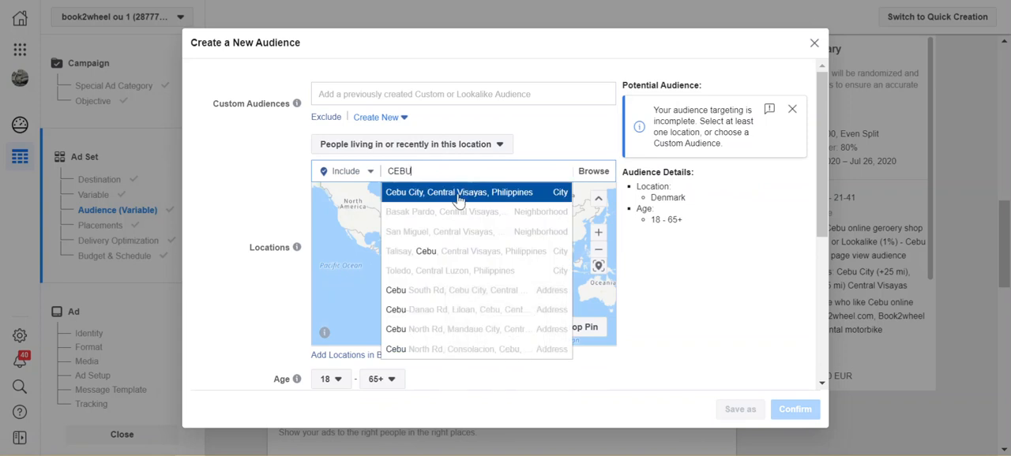
left_click(500, 197)
left_click(502, 196)
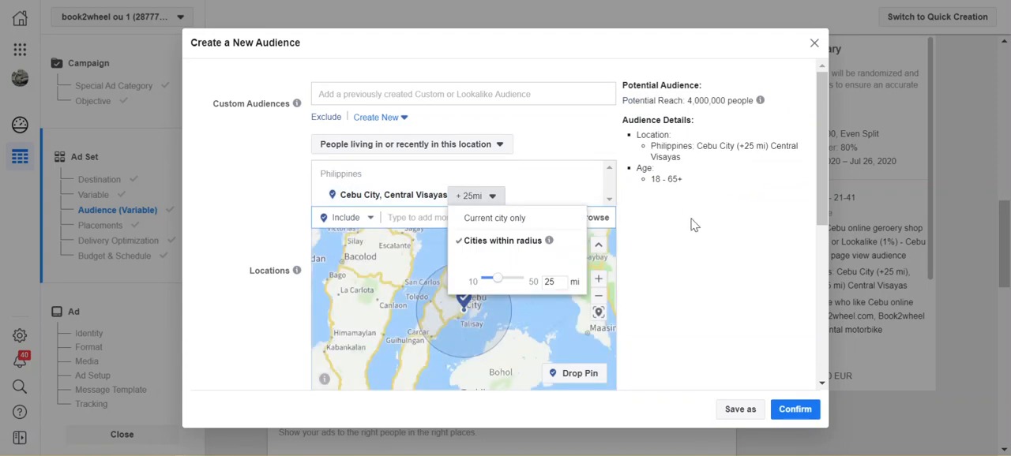
left_click(687, 245)
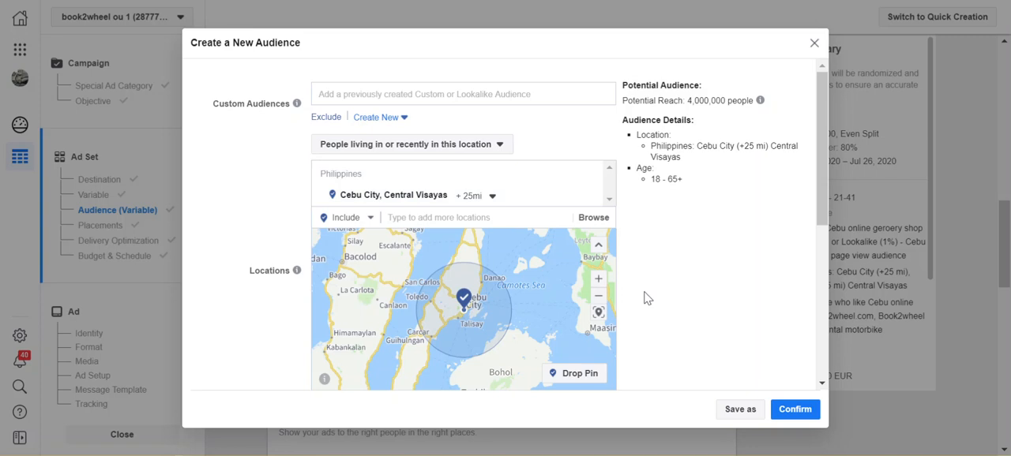
- Set the audience's maximum age to 48
scroll(646, 291, "down", 2)
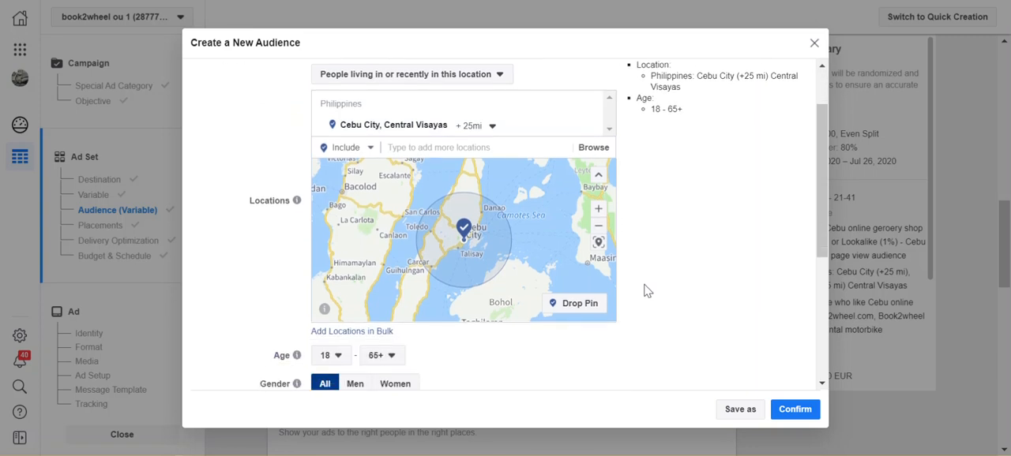
scroll(646, 291, "down", 2)
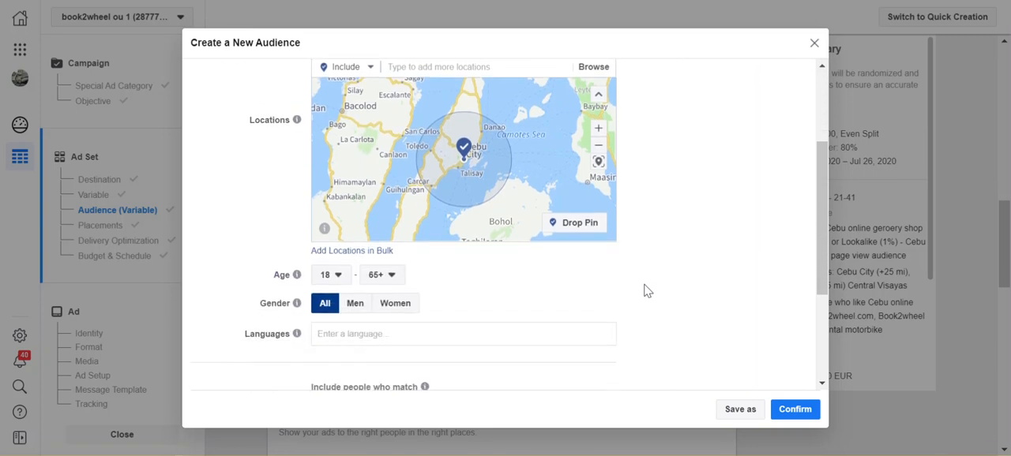
left_click(378, 280)
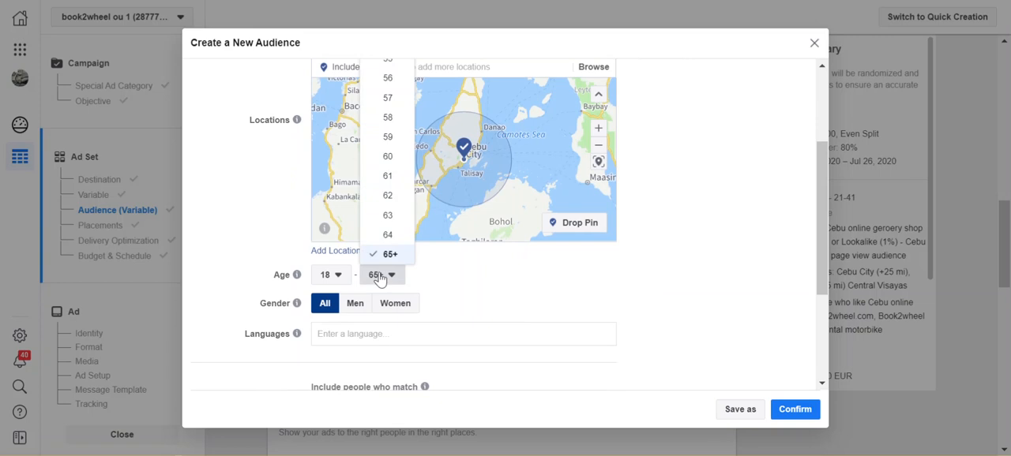
scroll(387, 119, "up", 2)
scroll(388, 146, "up", 1)
left_click(387, 134)
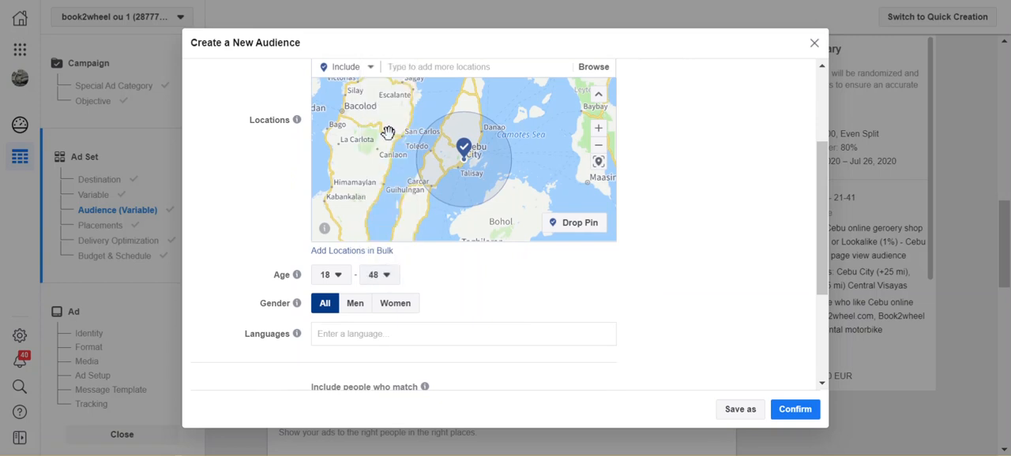
- Add English (All) as the audience's language
scroll(427, 314, "down", 1)
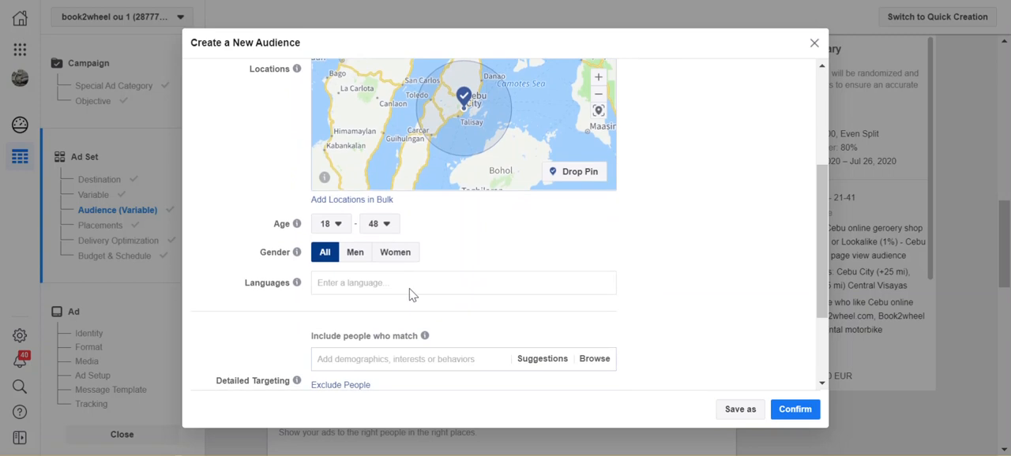
left_click(409, 285)
type("e")
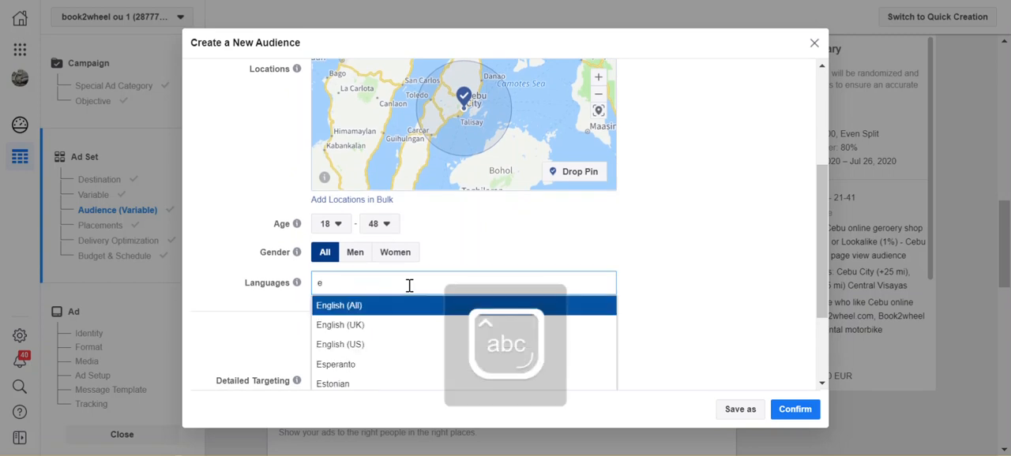
left_click(393, 308)
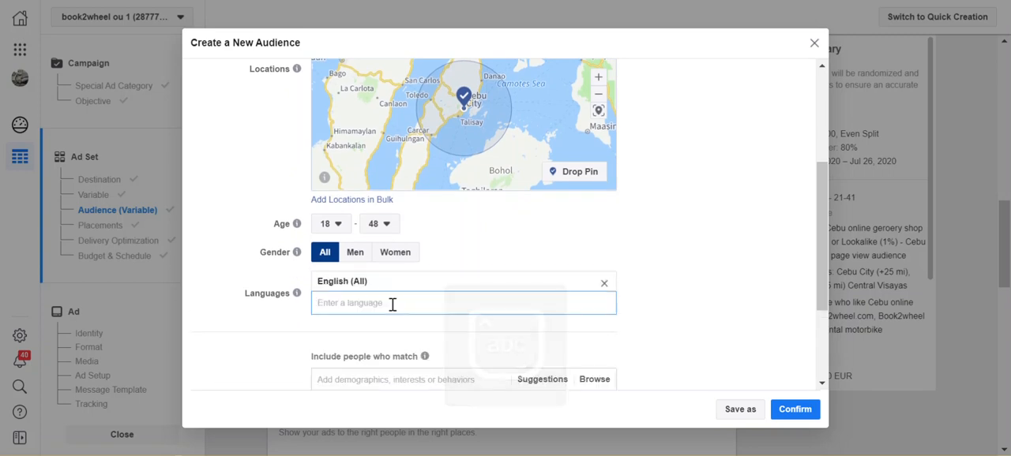
- Include people whose education level is In college in the detailed targeting demographics
scroll(670, 332, "down", 1)
scroll(670, 332, "down", 2)
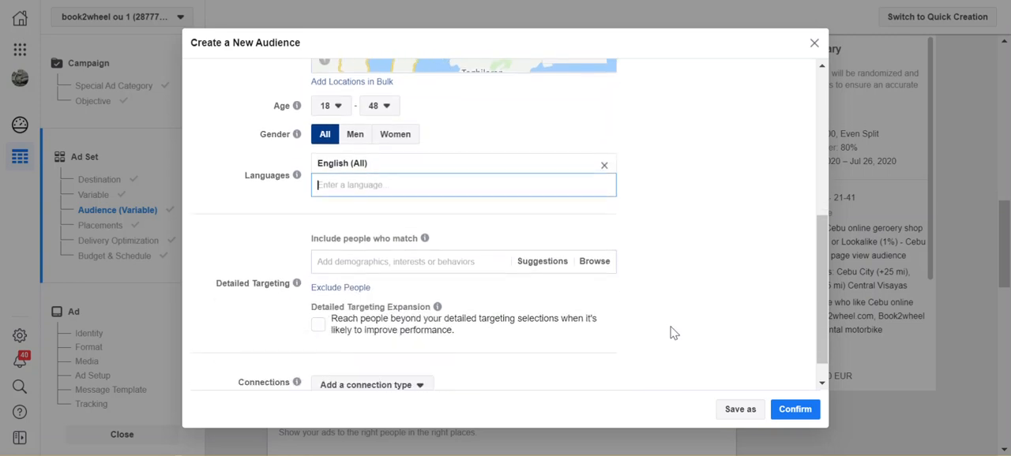
left_click(597, 246)
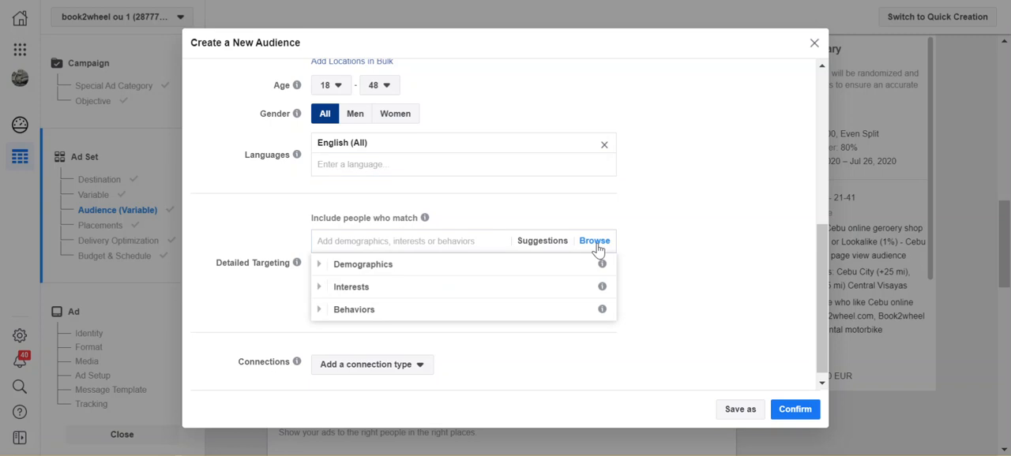
left_click(544, 269)
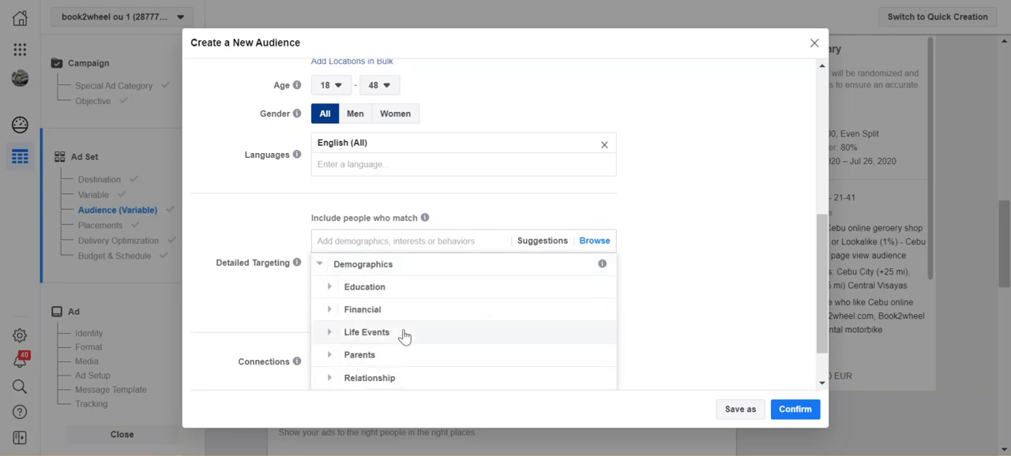
left_click(386, 292)
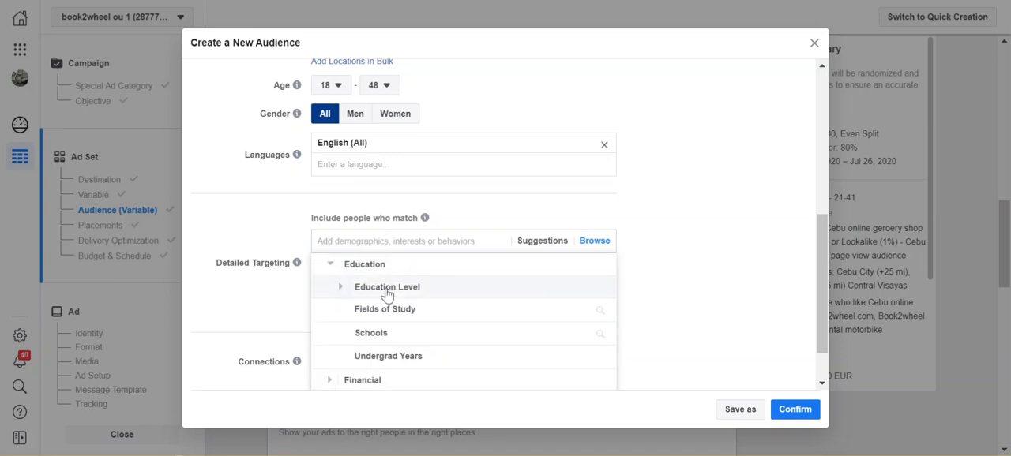
left_click(428, 289)
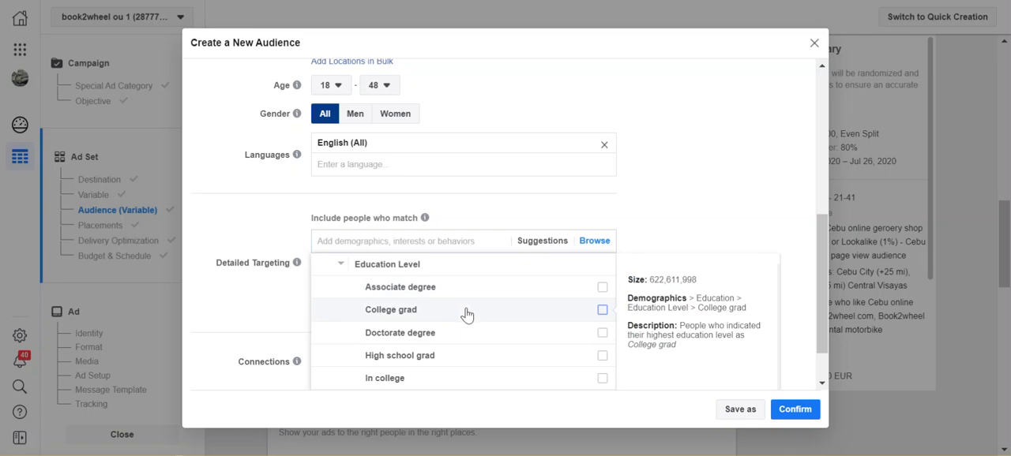
scroll(492, 321, "down", 3)
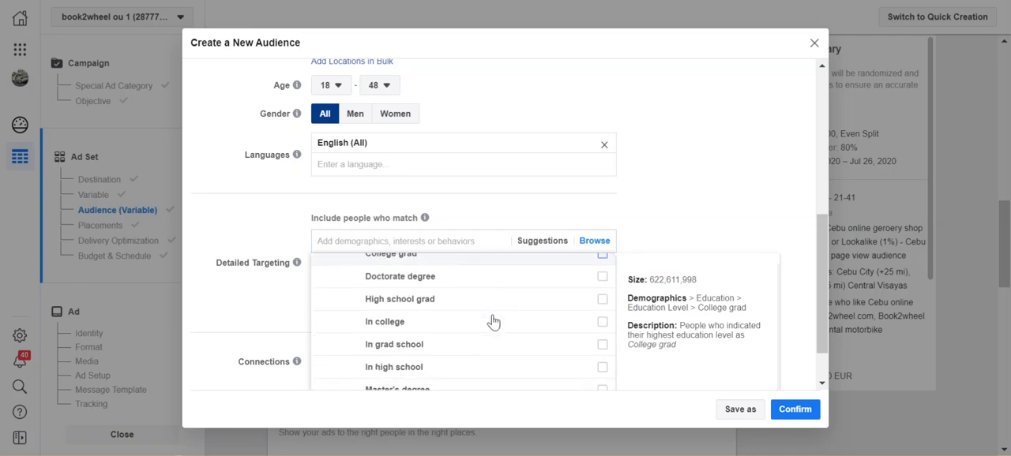
left_click(602, 323)
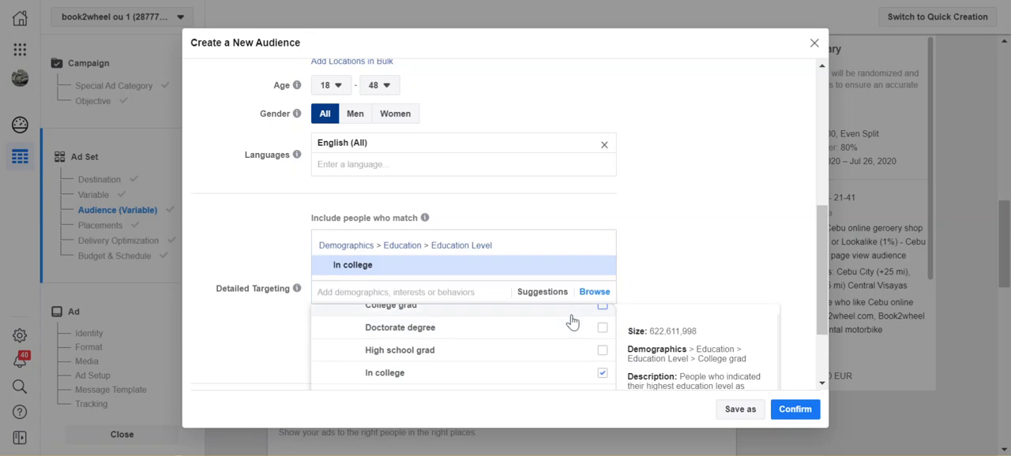
- Add the education levels Professional degree and Some high school to the detailed targeting
scroll(582, 346, "down", 3)
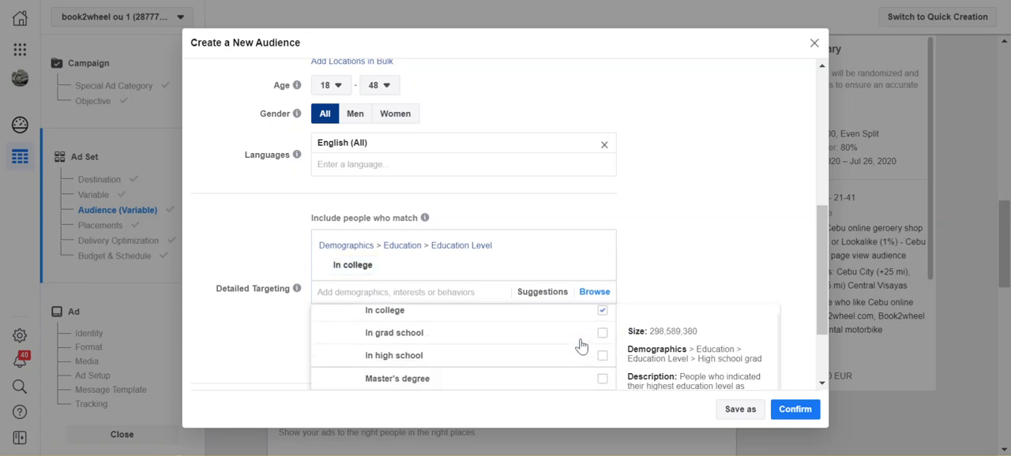
scroll(581, 346, "down", 1)
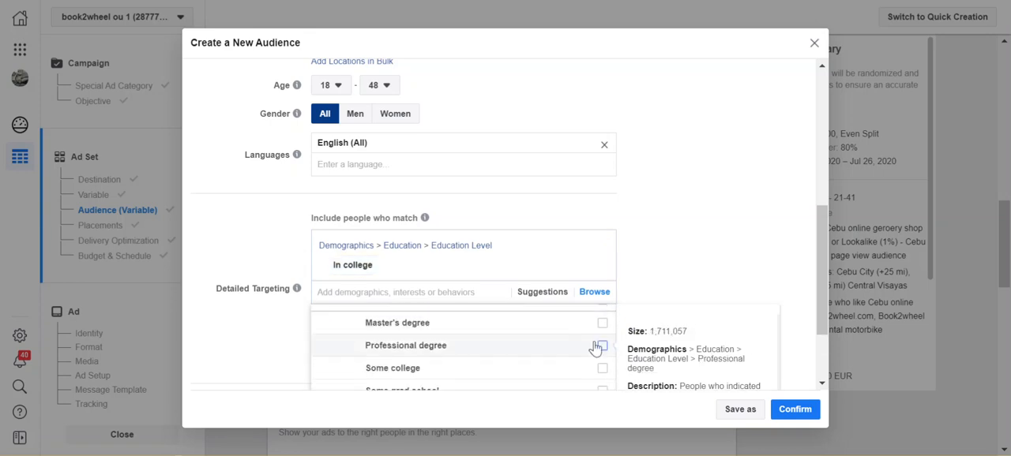
left_click(574, 359)
scroll(575, 364, "down", 3)
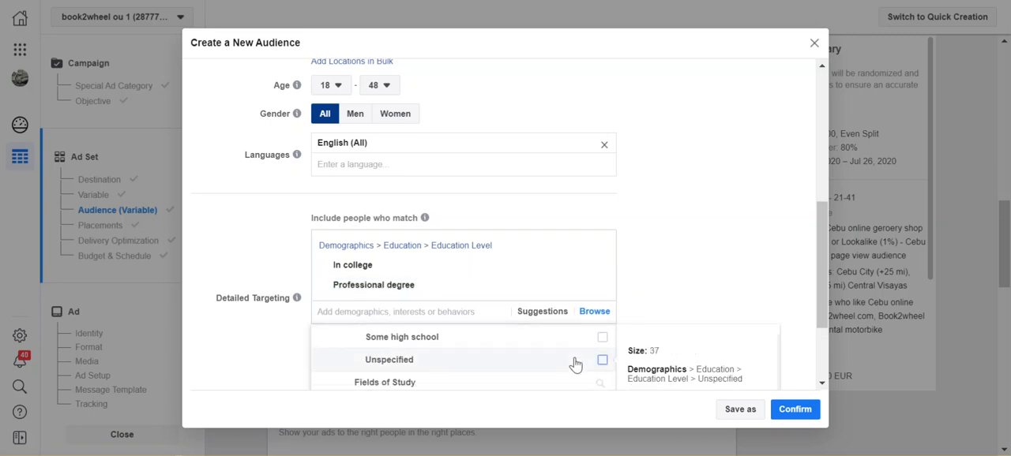
scroll(575, 364, "up", 1)
scroll(575, 363, "up", 1)
scroll(576, 361, "down", 1)
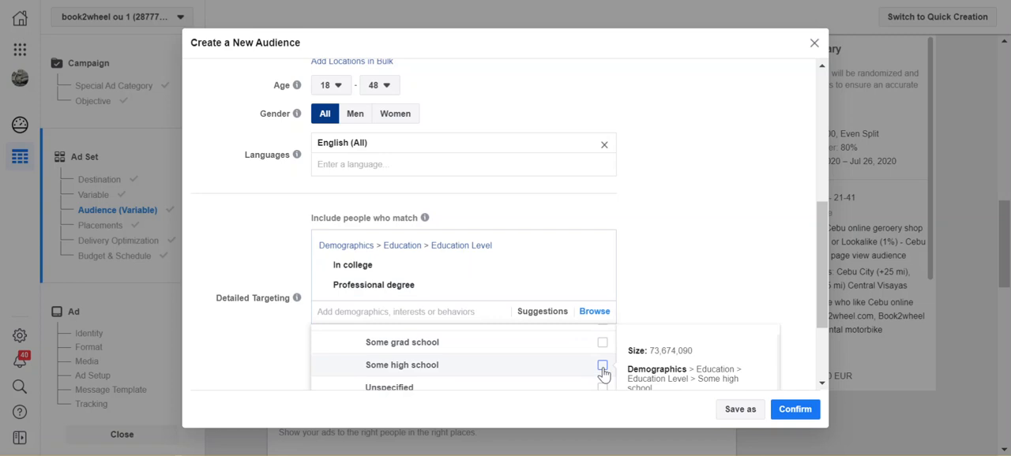
left_click(603, 368)
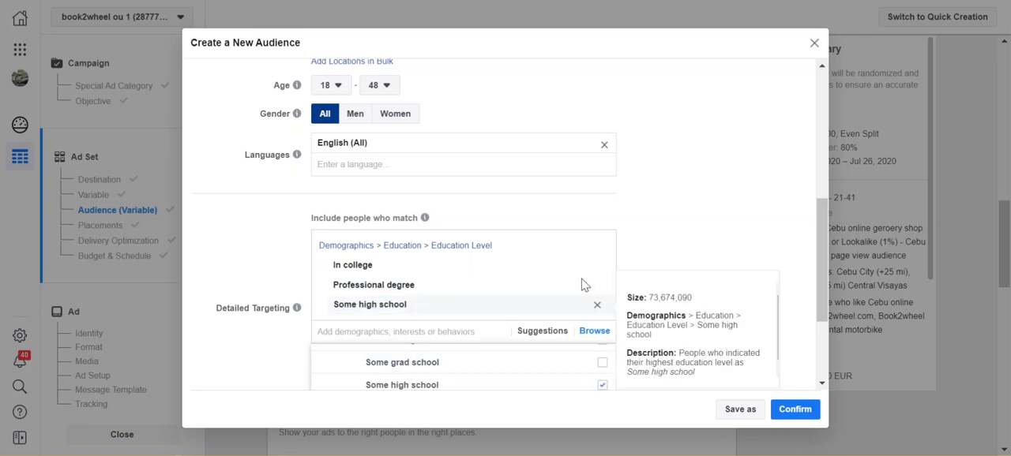
- Include all interests under Food and drink, Family and relationships, and Shopping and fashion in the detailed targeting
scroll(582, 263, "down", 3)
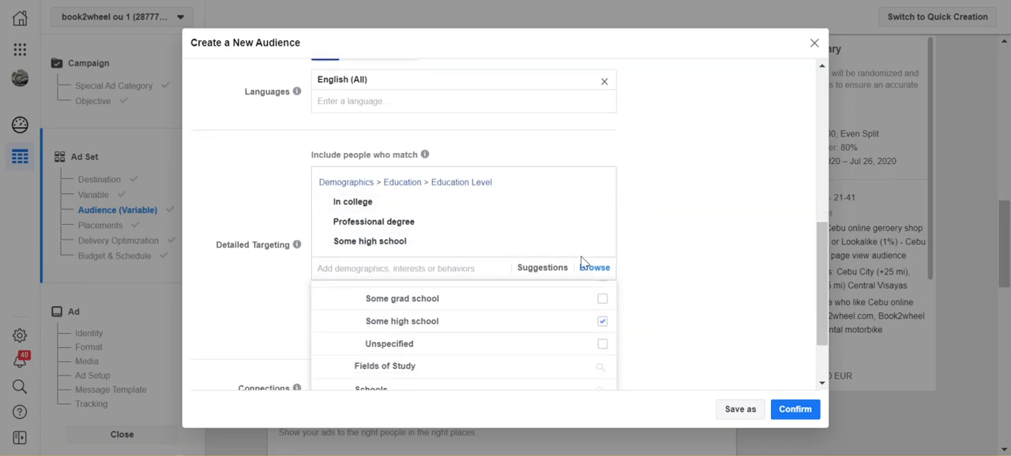
scroll(582, 263, "down", 2)
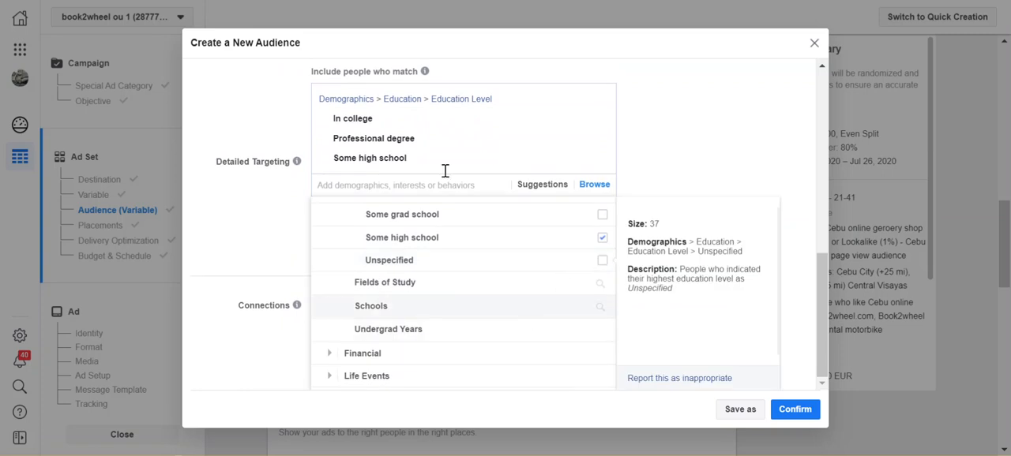
left_click(367, 103)
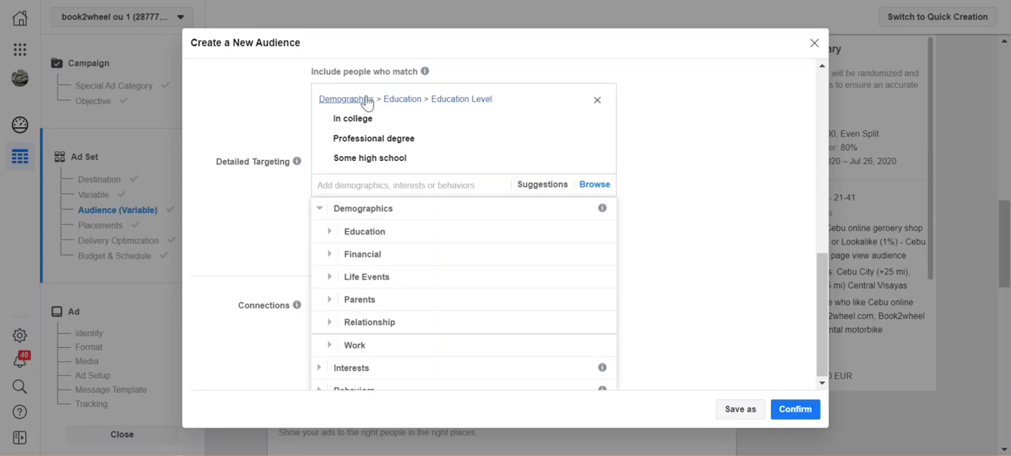
scroll(487, 294, "down", 1)
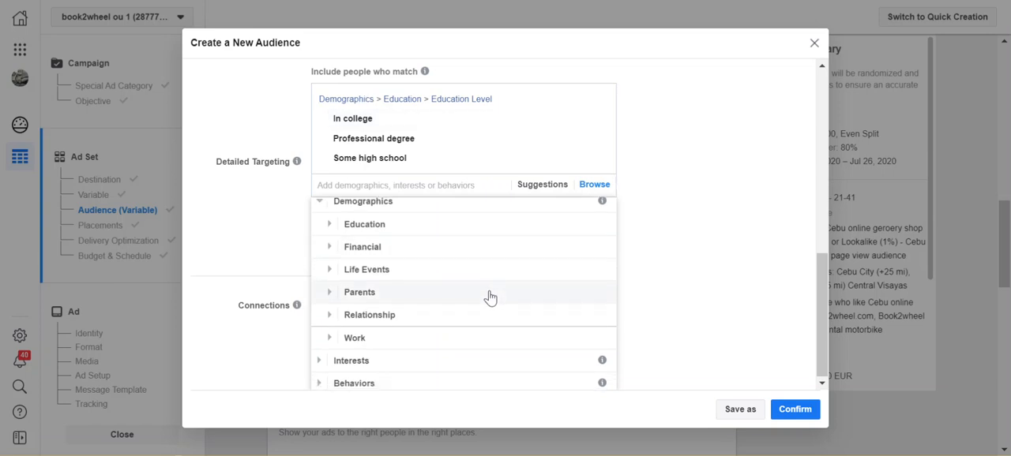
left_click(359, 361)
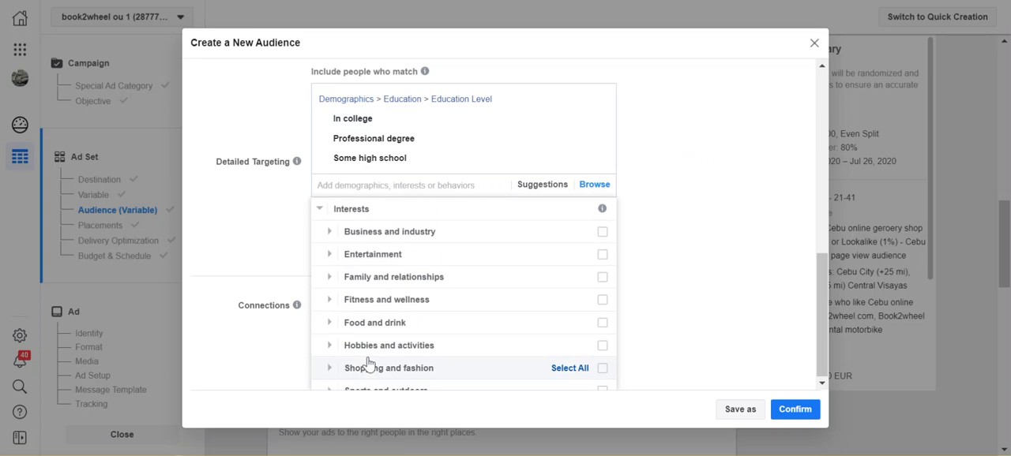
left_click(602, 324)
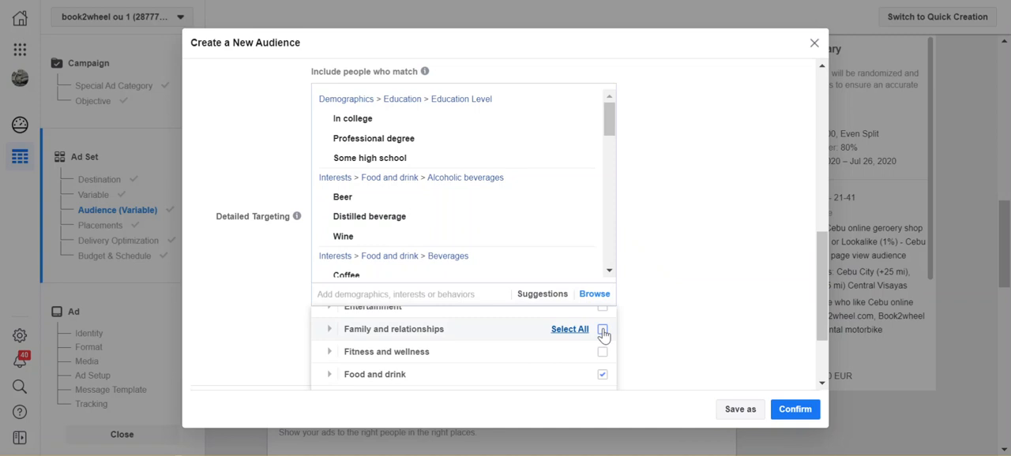
left_click(602, 329)
scroll(572, 357, "down", 1)
scroll(572, 359, "down", 2)
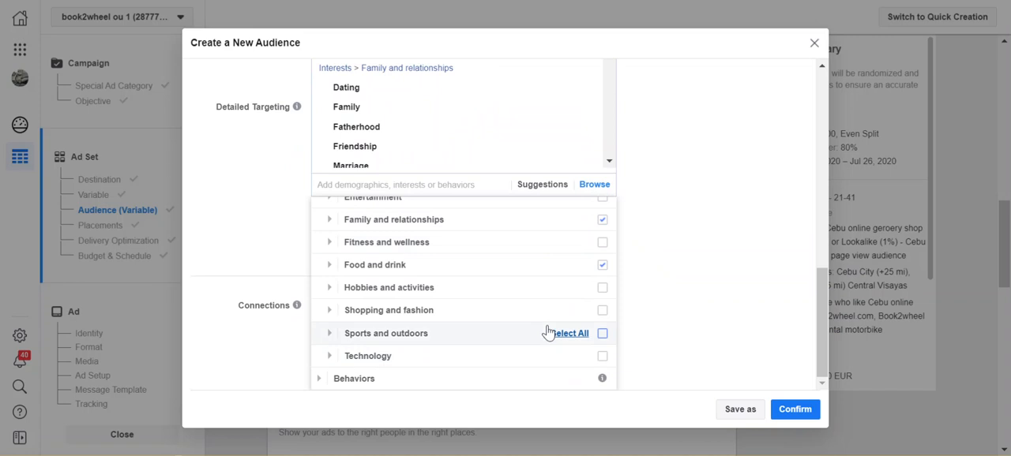
left_click(602, 311)
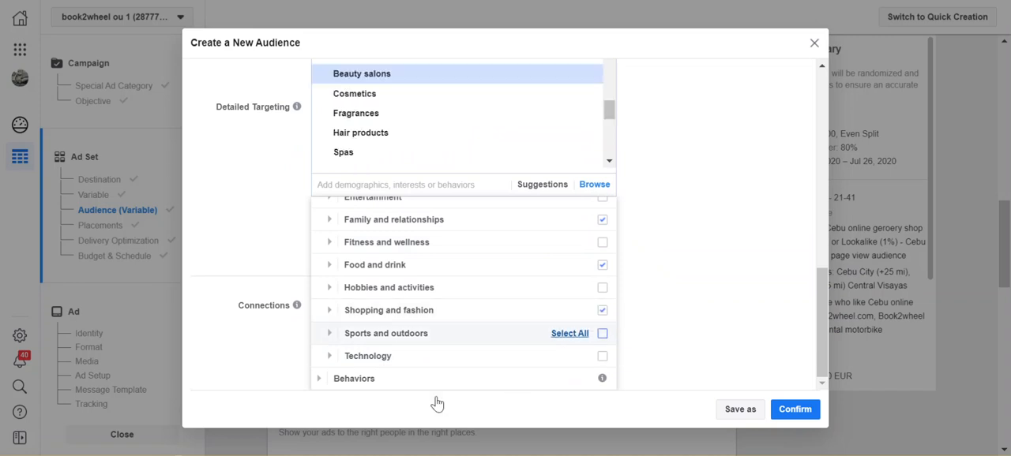
- Browse the Behaviors targeting categories, including the Mobile Device User and Mobile Device User/Device Use Time options
left_click(355, 379)
scroll(541, 353, "down", 3)
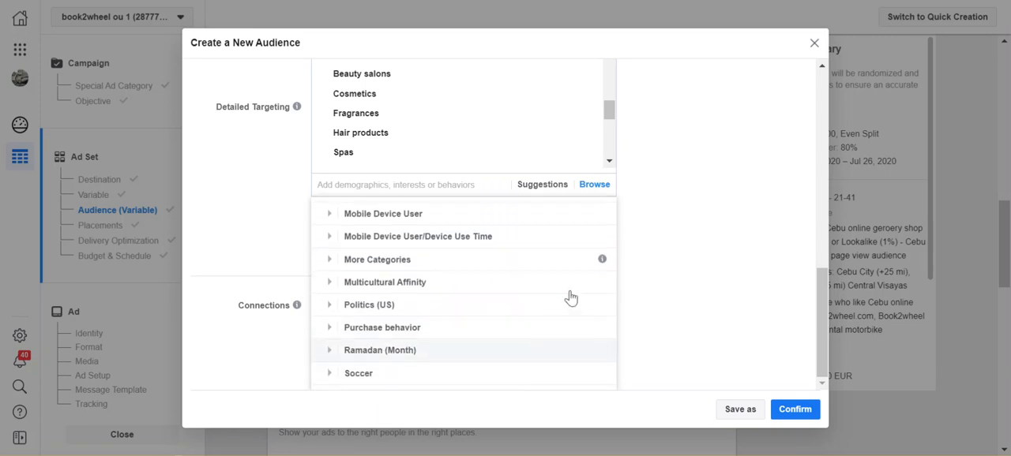
left_click(586, 225)
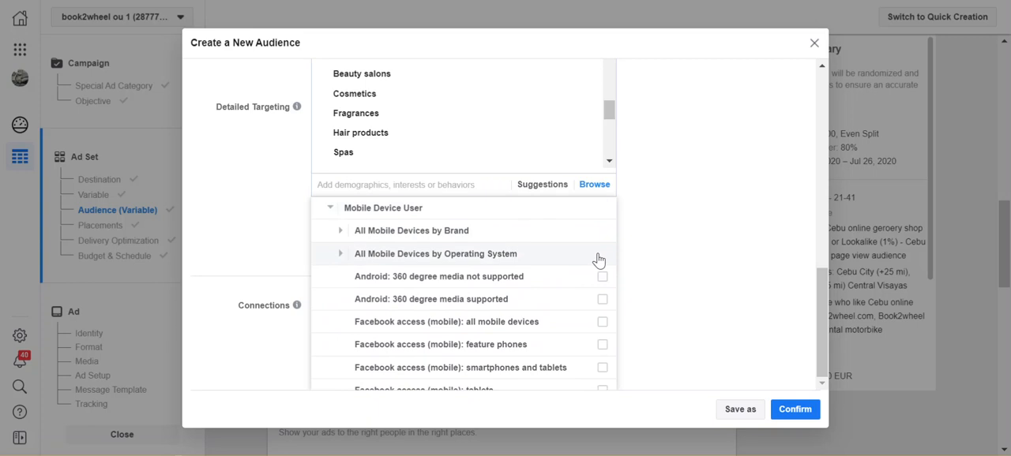
scroll(592, 308, "down", 2)
scroll(591, 312, "down", 4)
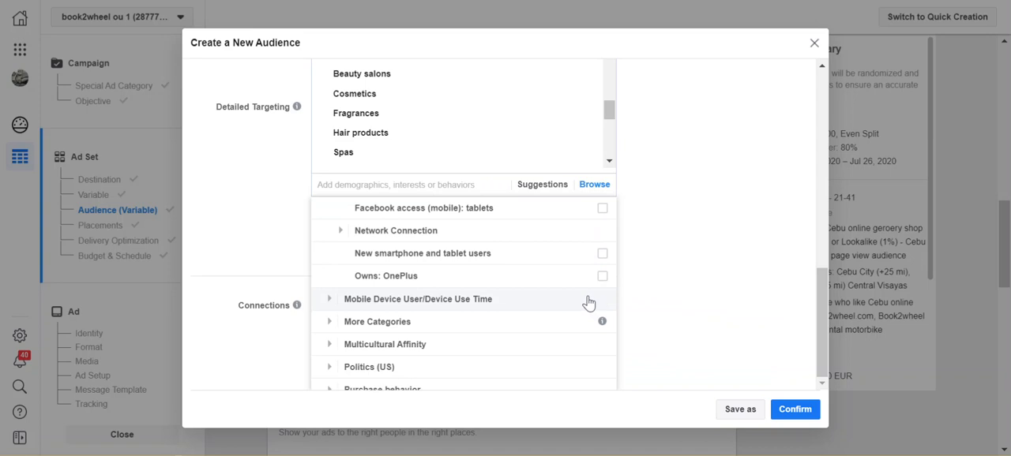
left_click(587, 300)
scroll(585, 335, "down", 3)
scroll(586, 336, "down", 4)
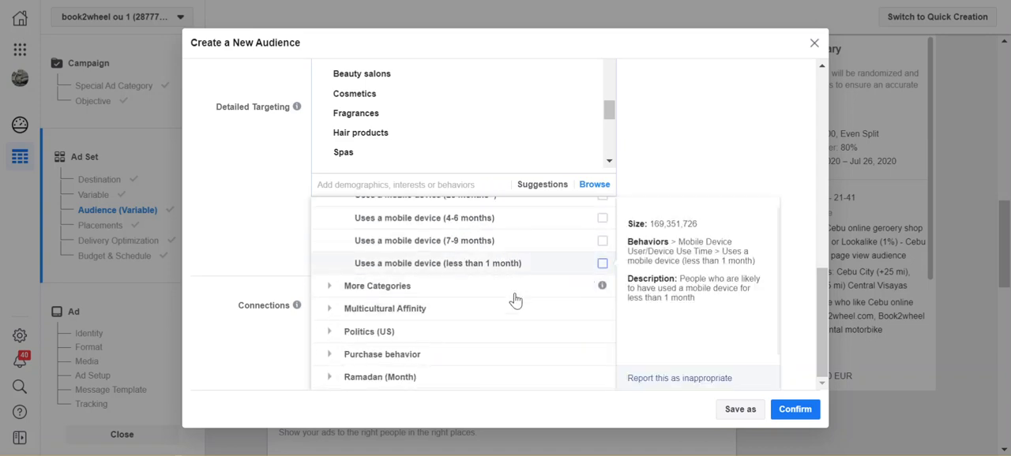
scroll(514, 321, "down", 1)
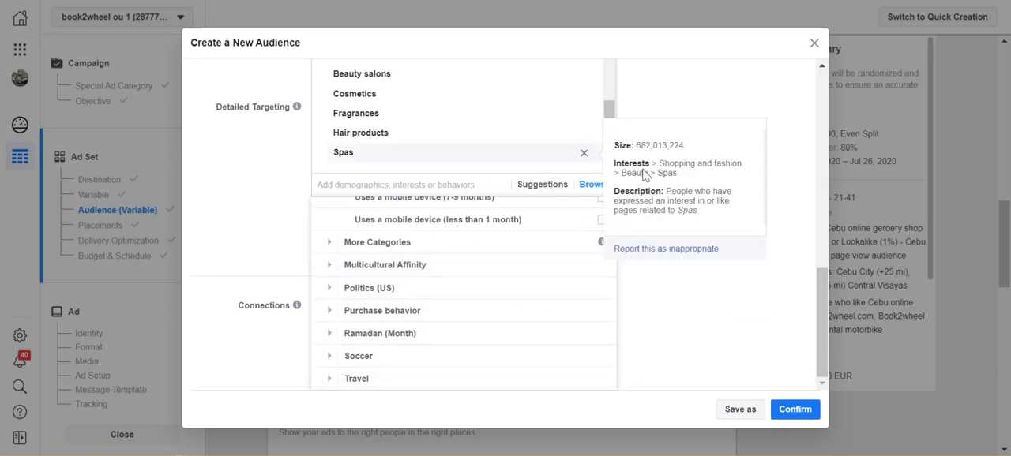
left_click_drag(654, 173, 670, 297)
left_click(671, 297)
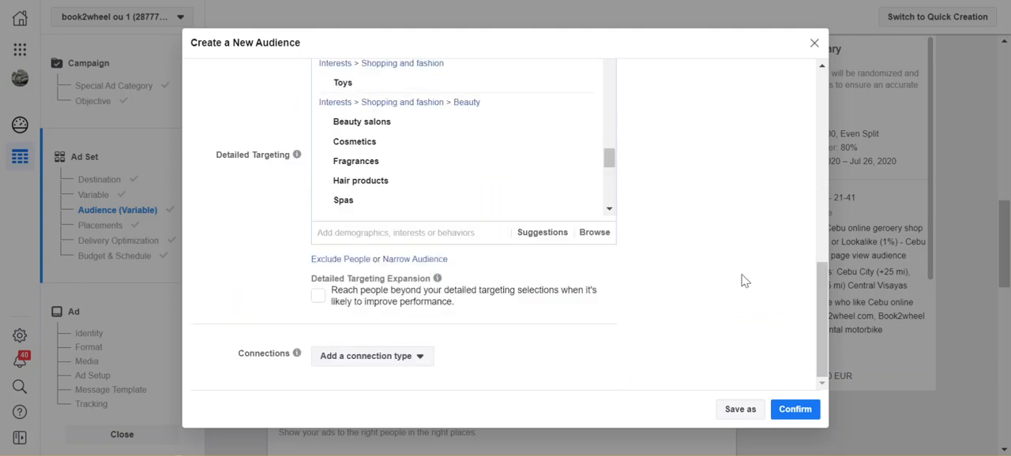
- Review the new audience's details and turn on Detailed Targeting Expansion
scroll(742, 280, "up", 10)
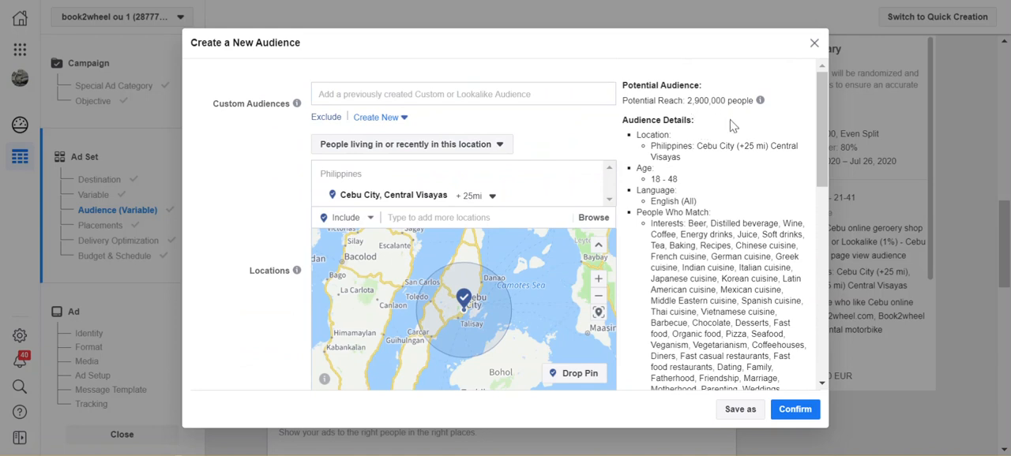
scroll(742, 221, "down", 5)
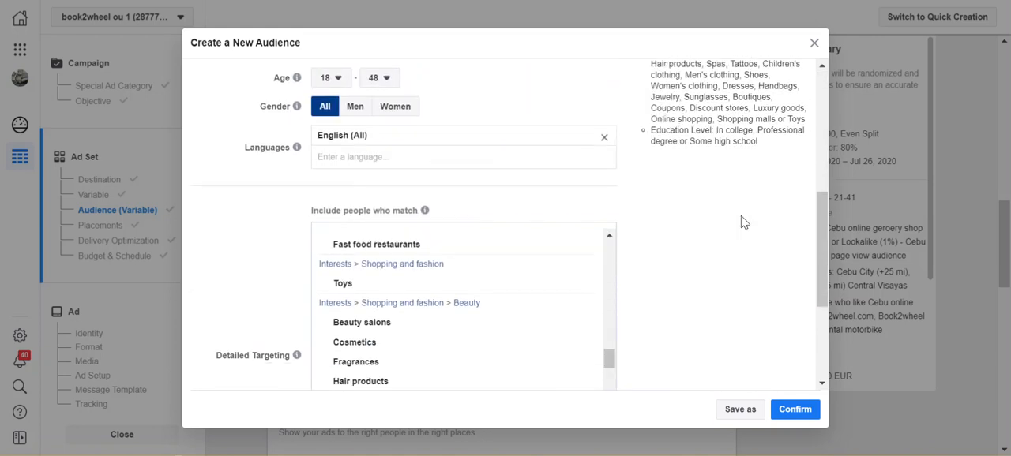
scroll(742, 221, "up", 5)
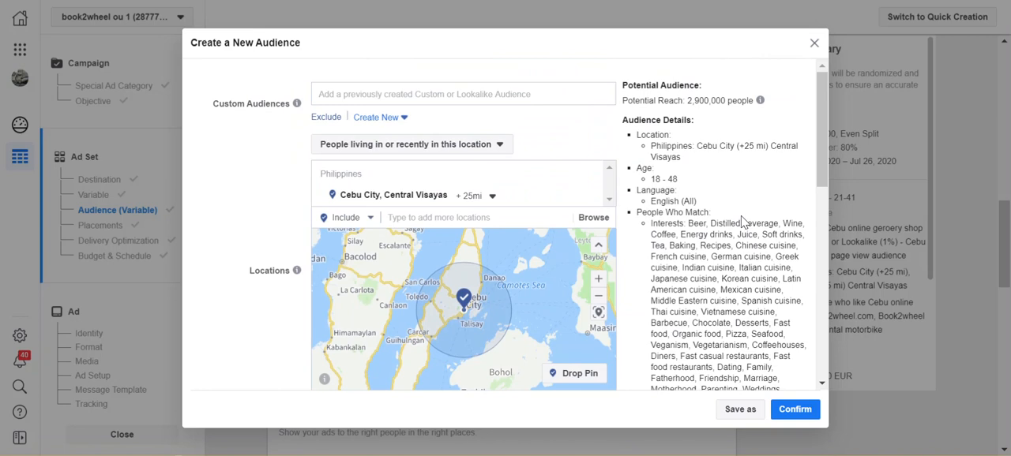
scroll(742, 221, "down", 3)
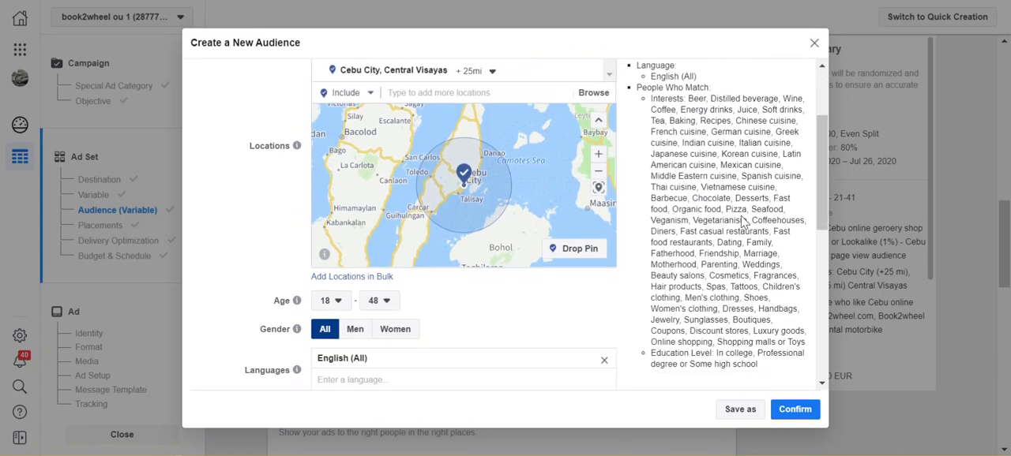
scroll(743, 218, "down", 3)
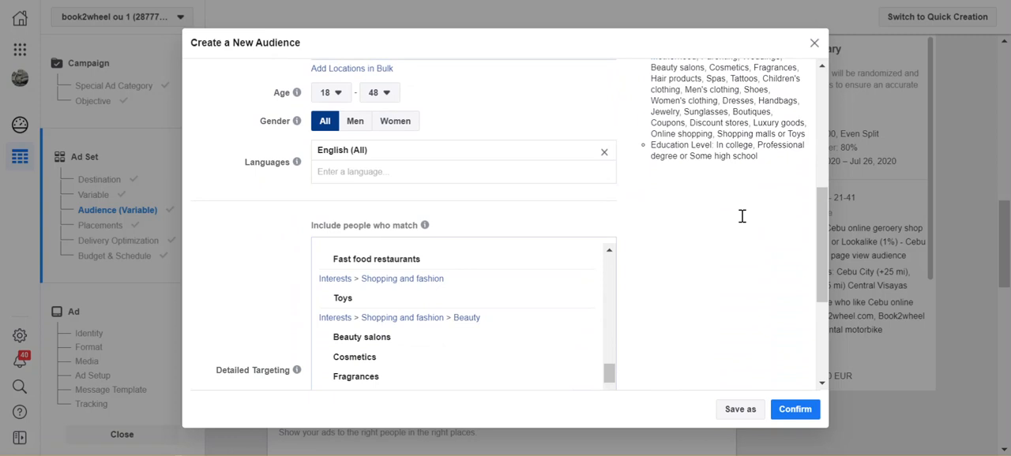
scroll(741, 215, "down", 2)
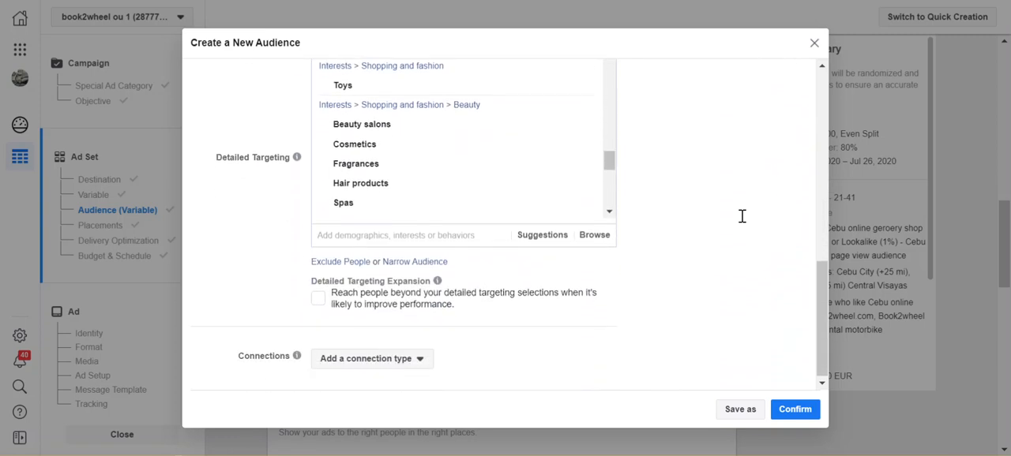
left_click(318, 297)
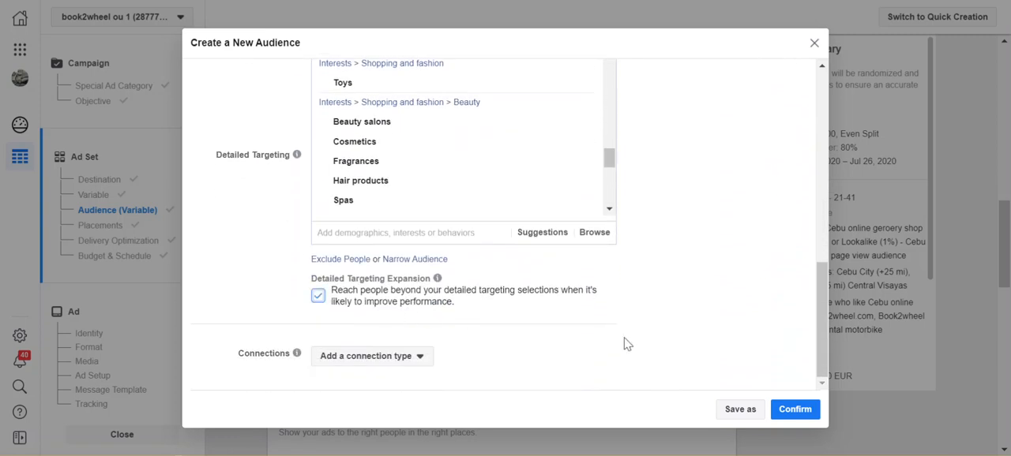
- Add a Facebook Pages connection targeting friends of people who like your Page
left_click(420, 368)
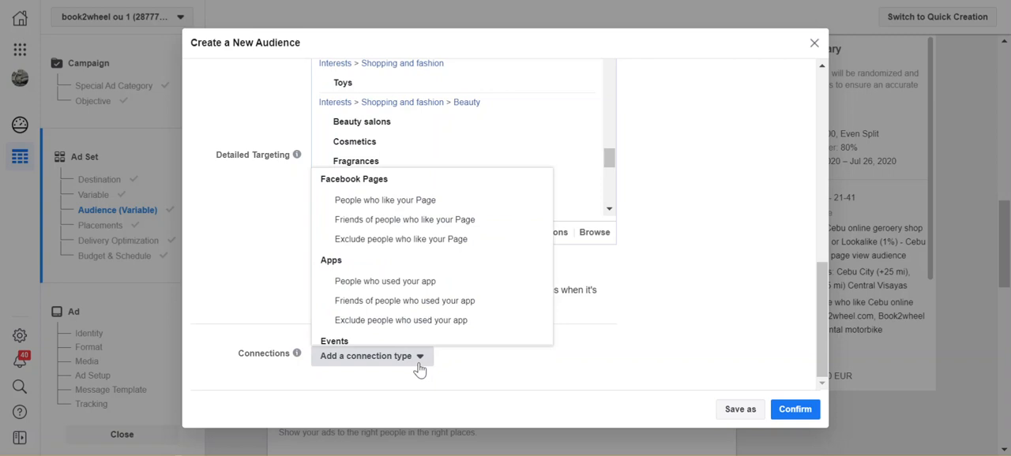
scroll(451, 294, "down", 1)
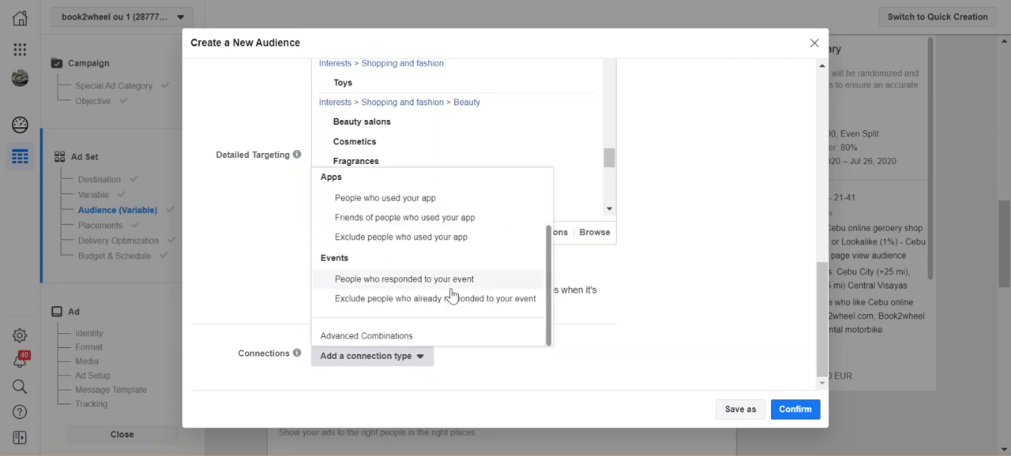
scroll(451, 294, "up", 1)
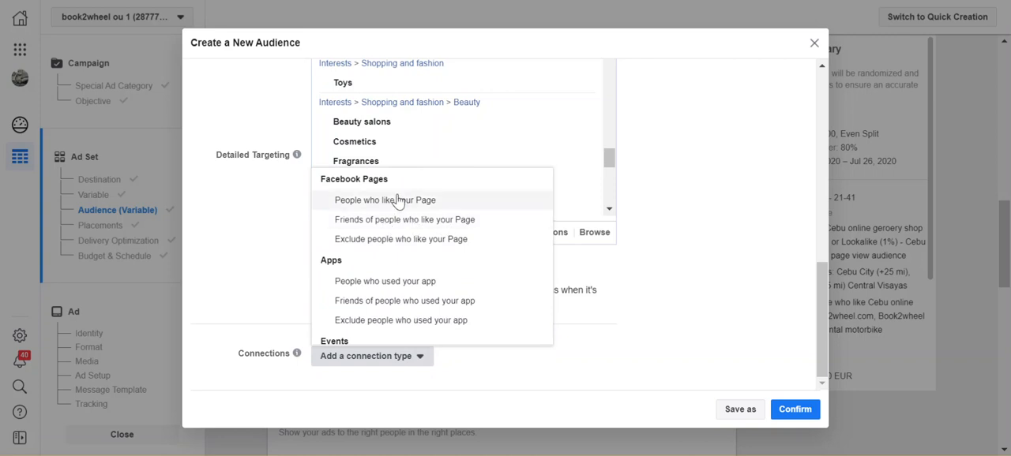
left_click(401, 224)
scroll(591, 357, "down", 1)
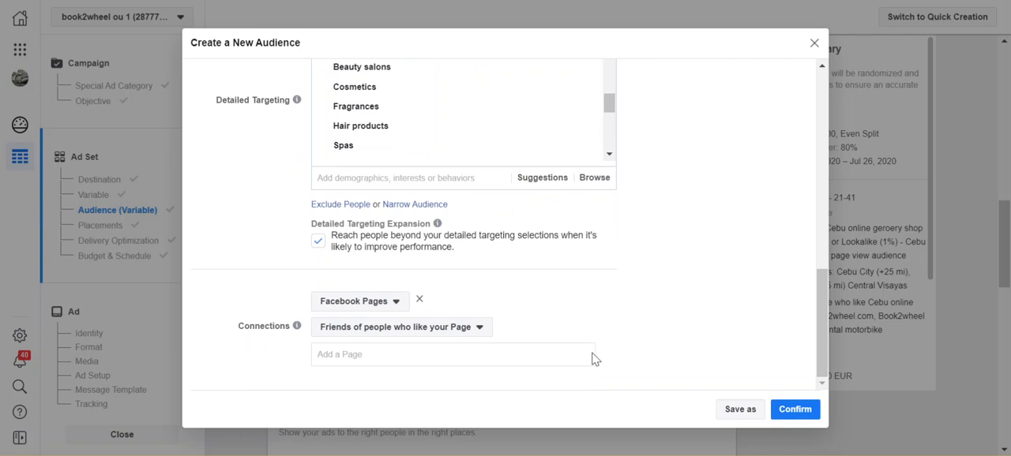
- Add the Cebu Rental motorbike and Book2wheel delivery Pages to the connection
left_click(480, 363)
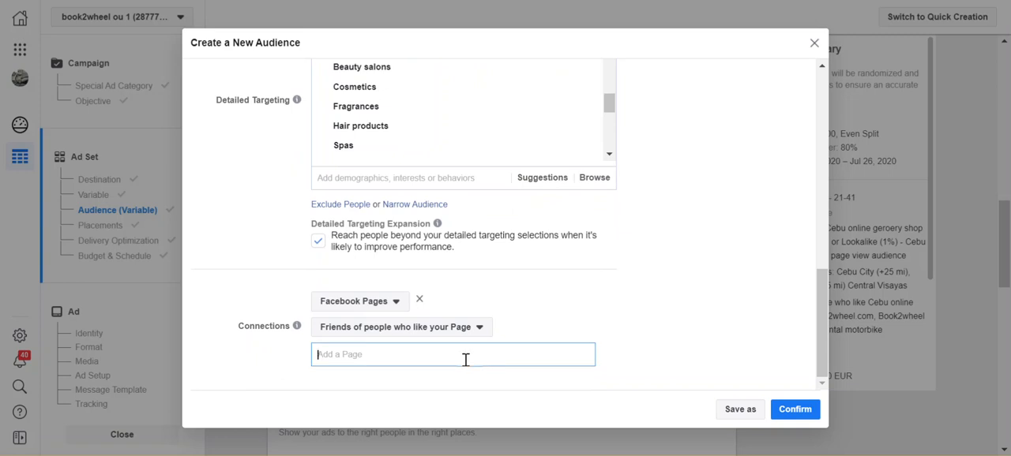
type("ce")
left_click(462, 379)
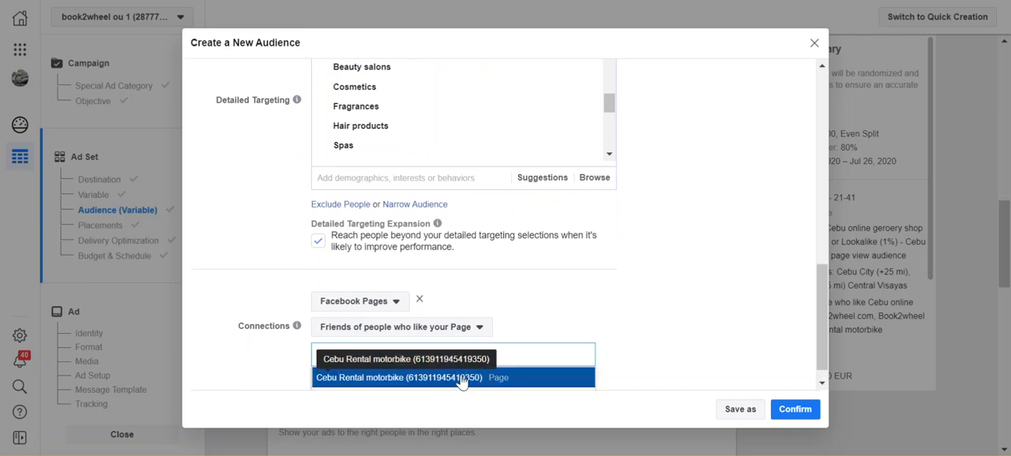
type("book")
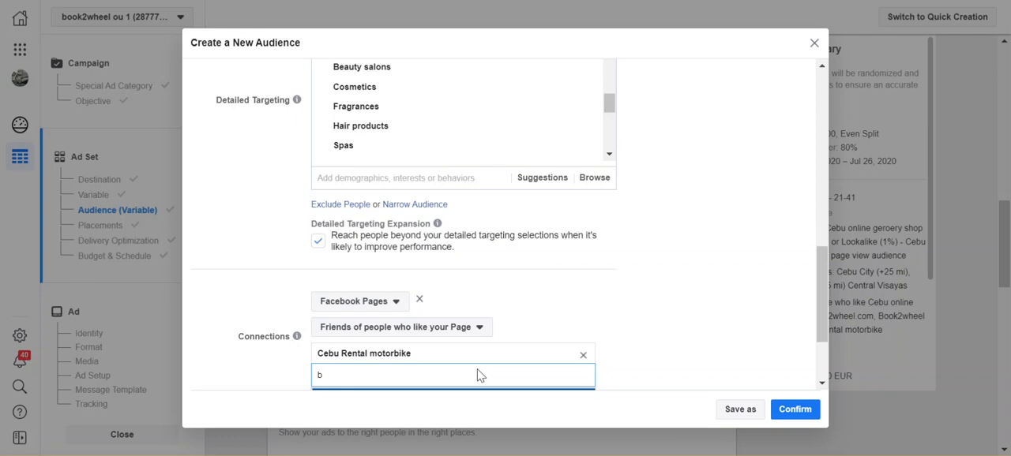
type("2wheel")
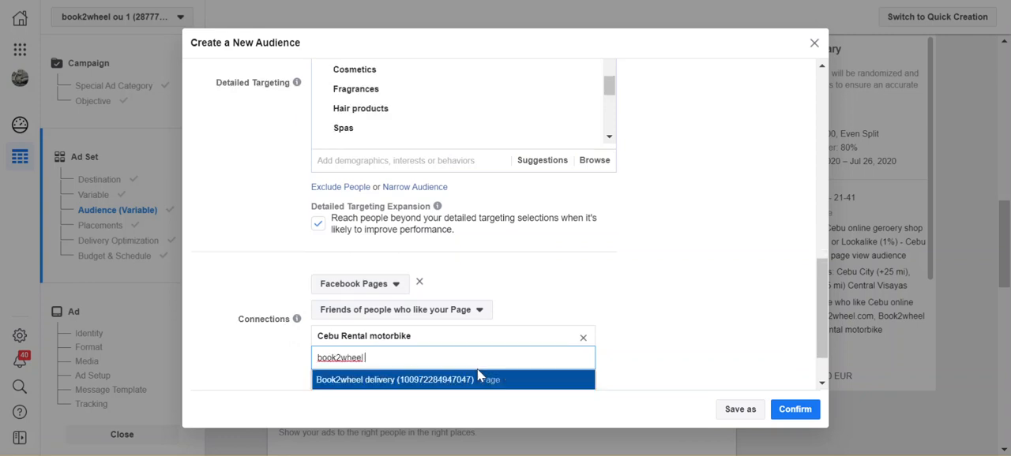
left_click(478, 384)
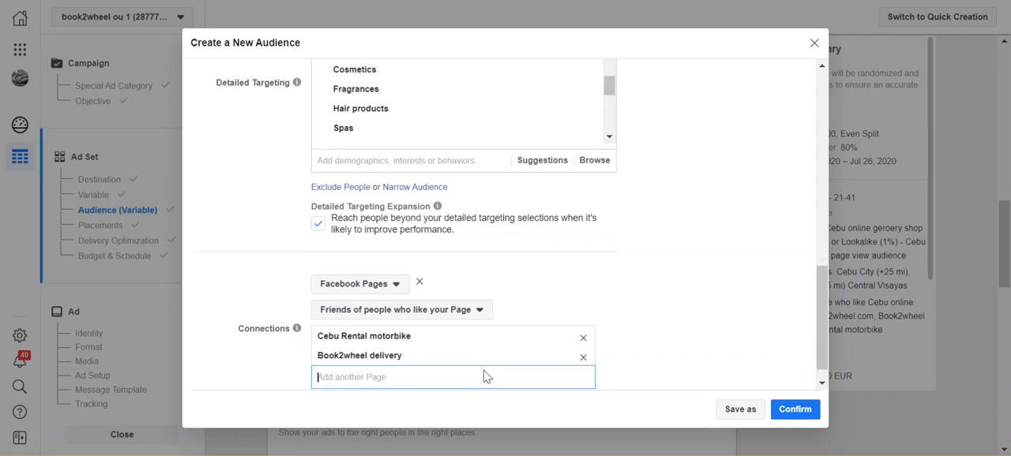
- Try to find a third Page for the connection by searching for "cebu online gero", and clear the search text
type("cebu")
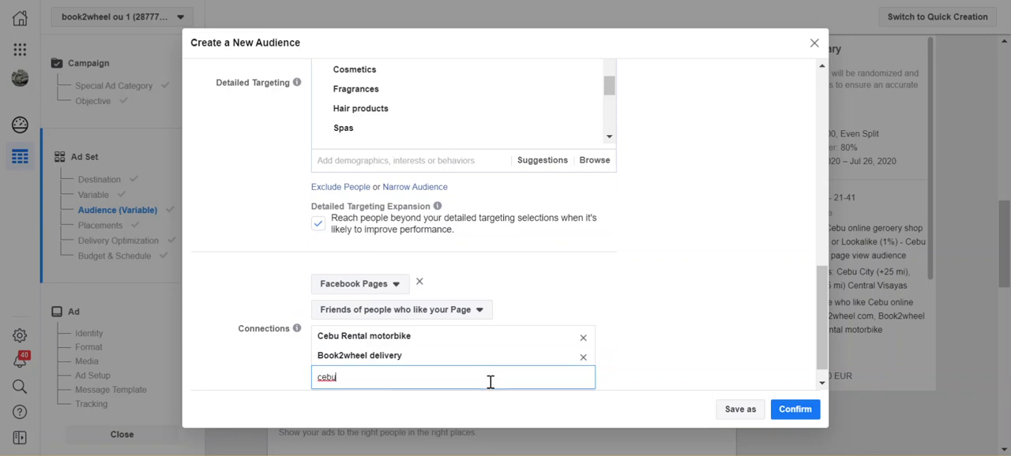
key("BackSpace")
key("BackSpace")
type("online gero")
key("BackSpace")
key("BackSpace")
key("BackSpace")
key("BackSpace")
key("BackSpace")
key("BackSpace")
type("cebu online gero")
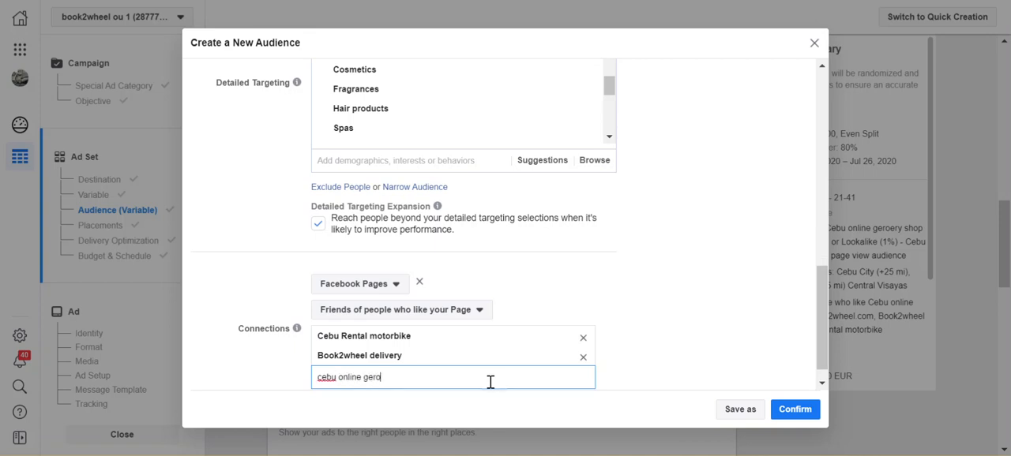
key("BackSpace")
key("BackSpace")
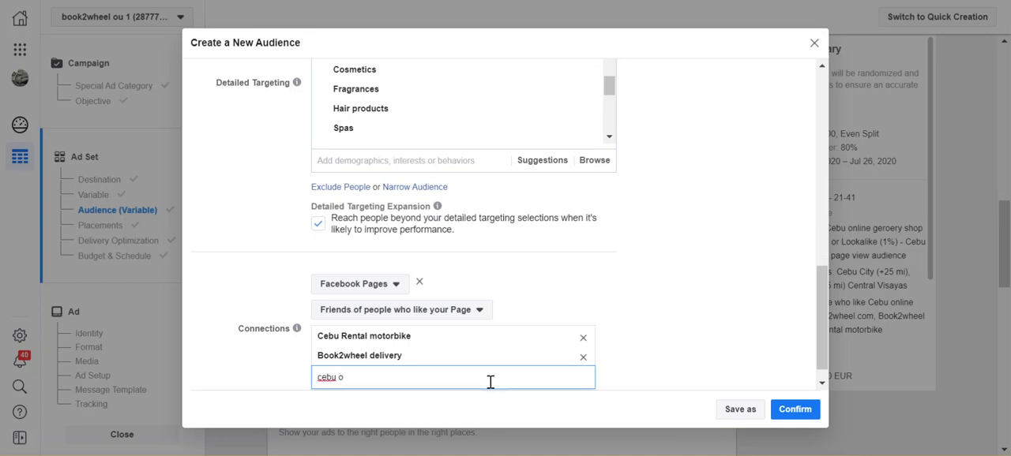
key("BackSpace")
key("BackSpace")
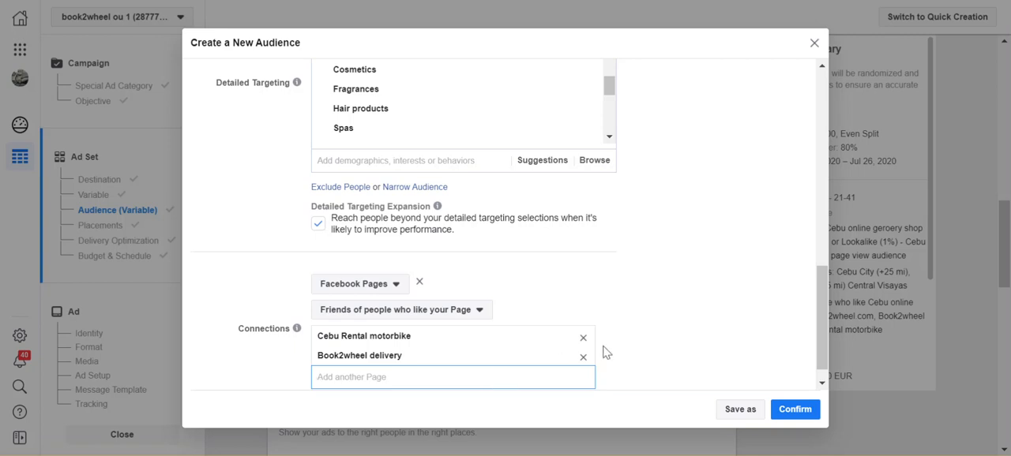
- Confirm the new audience for Ad Set B and review its summary in the Audience section
left_click(630, 359)
left_click(795, 416)
left_click(795, 412)
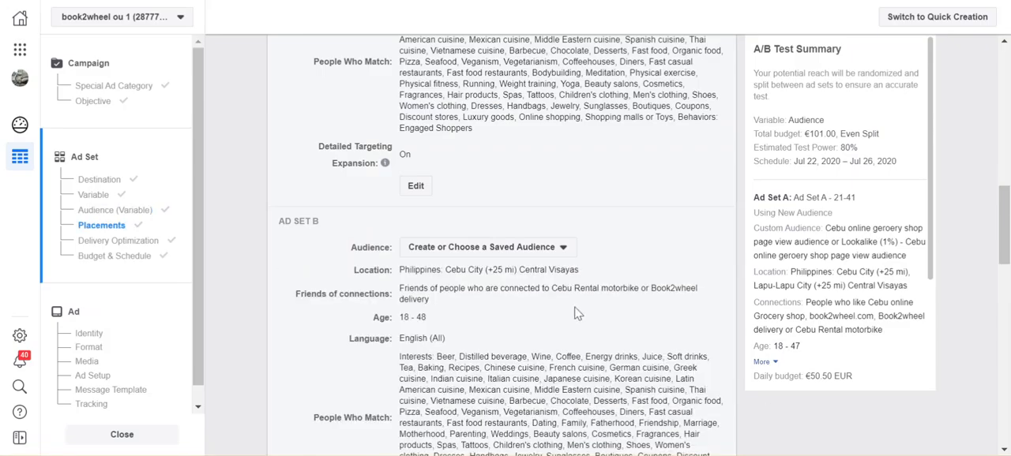
scroll(623, 226, "up", 3)
scroll(623, 222, "down", 2)
scroll(643, 265, "down", 1)
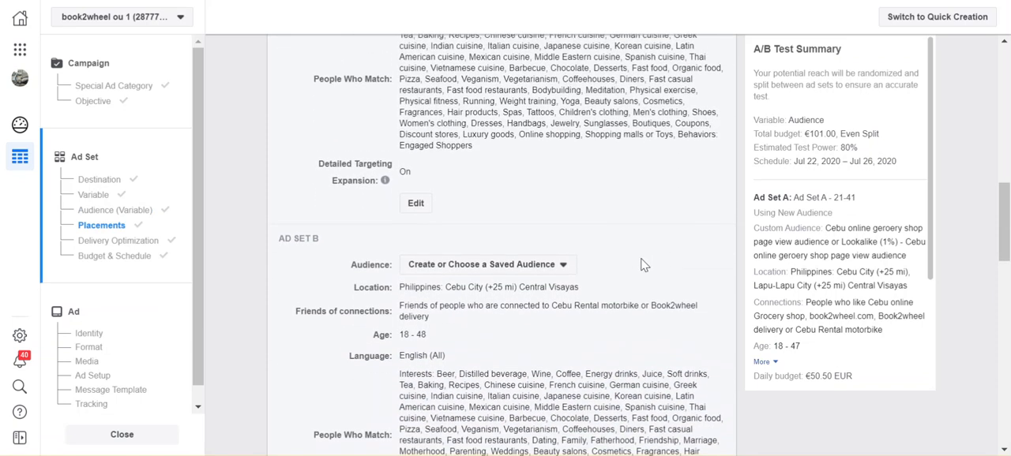
- Choose Conversations as the optimization for ad delivery
scroll(644, 265, "down", 2)
scroll(643, 265, "down", 1)
scroll(644, 266, "down", 1)
scroll(643, 265, "down", 1)
scroll(643, 266, "down", 1)
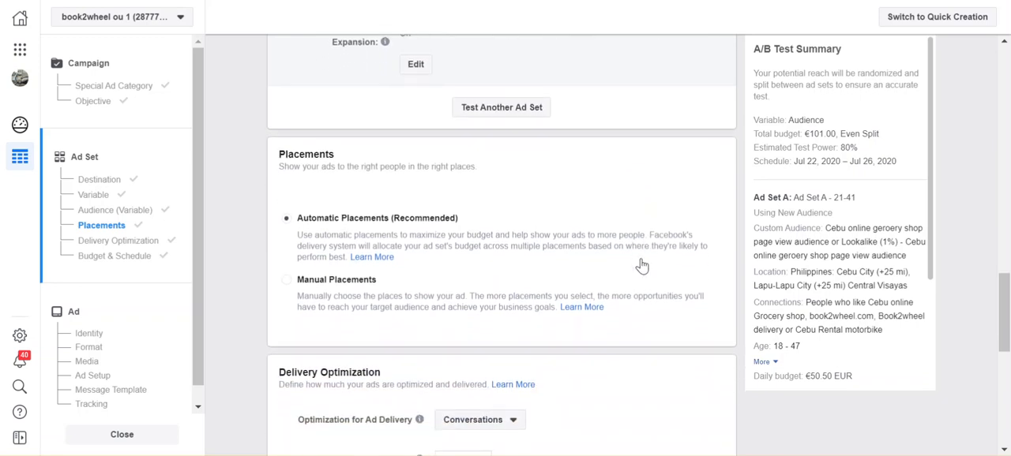
scroll(642, 264, "down", 1)
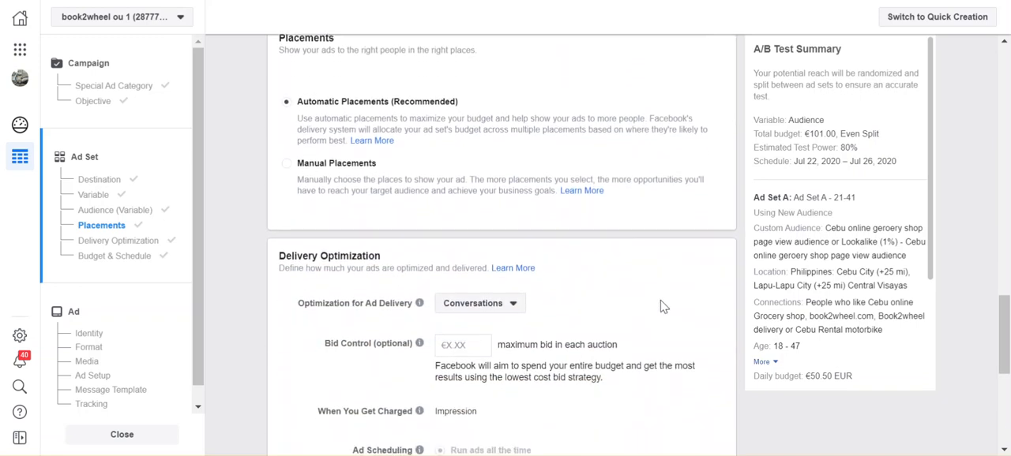
scroll(662, 308, "down", 1)
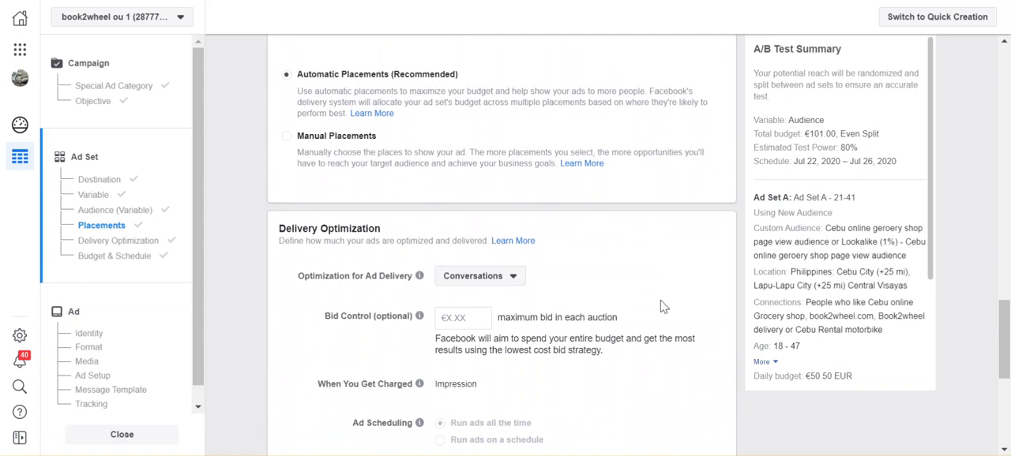
left_click(511, 281)
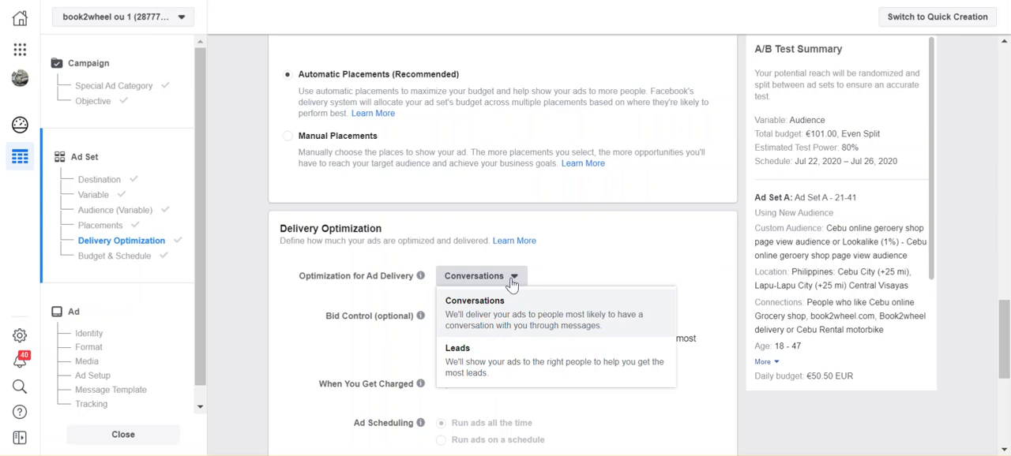
left_click(522, 330)
- Review the bid control, charging, ad scheduling and delivery type options under Delivery Optimization
scroll(579, 294, "down", 1)
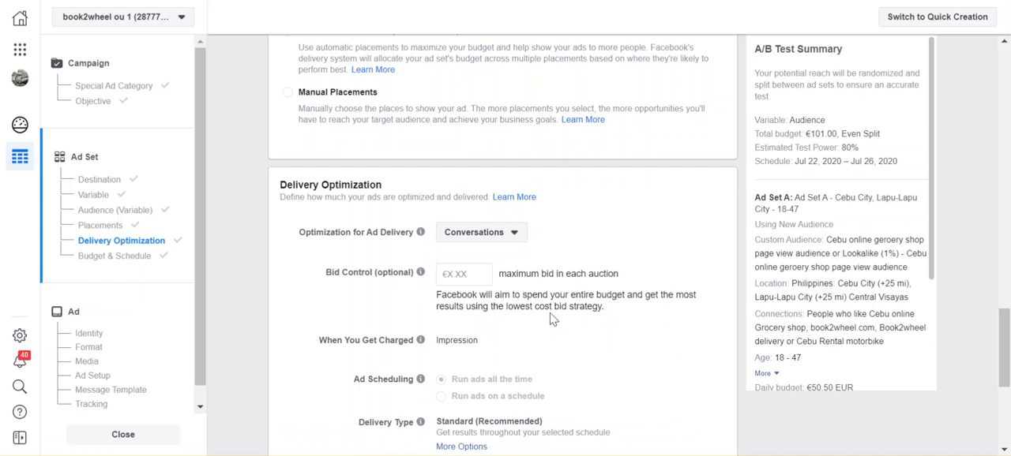
scroll(553, 319, "down", 1)
scroll(553, 319, "down", 2)
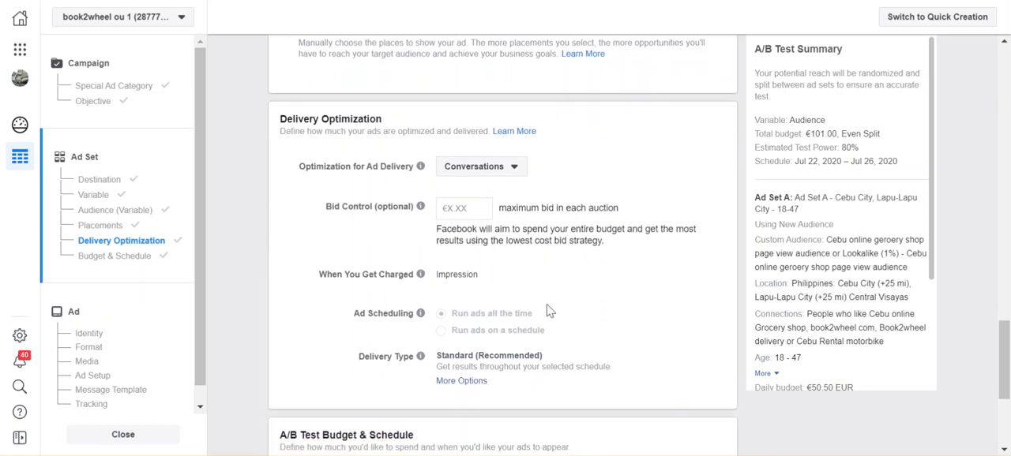
scroll(549, 309, "down", 2)
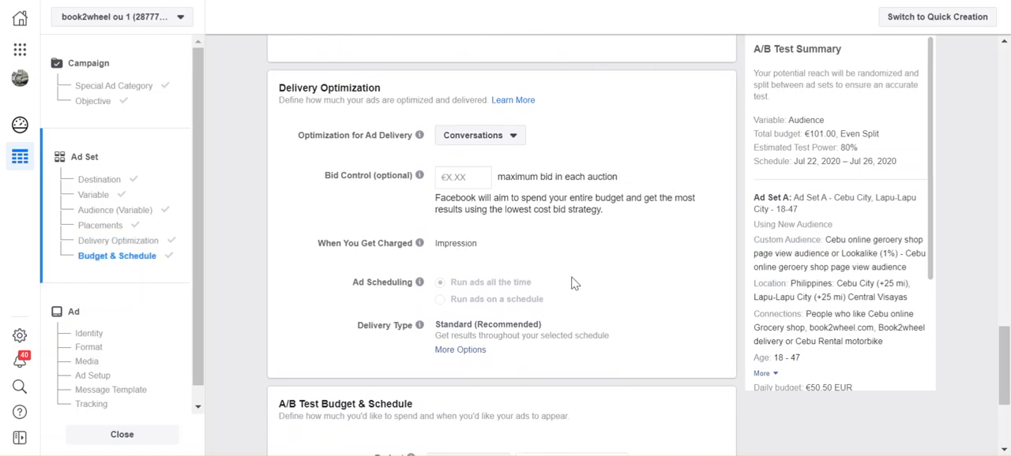
scroll(572, 283, "down", 1)
mouse_move(446, 288)
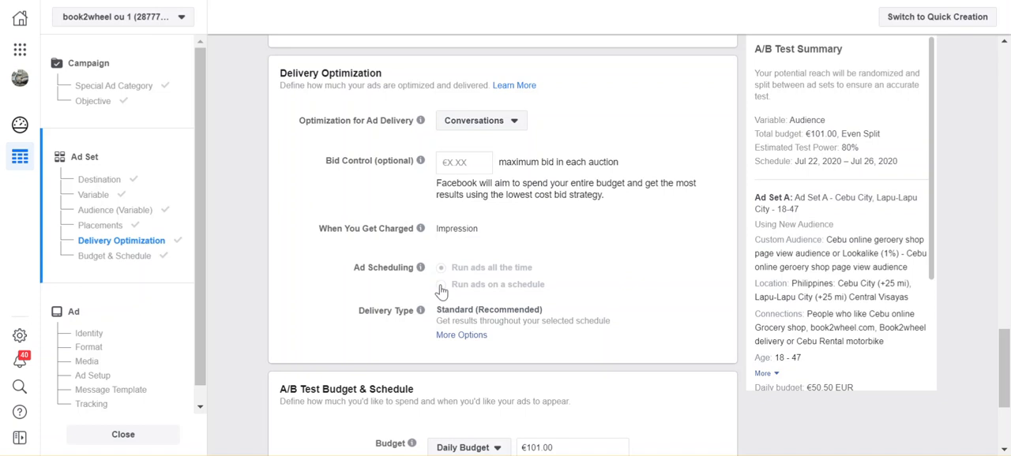
scroll(594, 306, "down", 2)
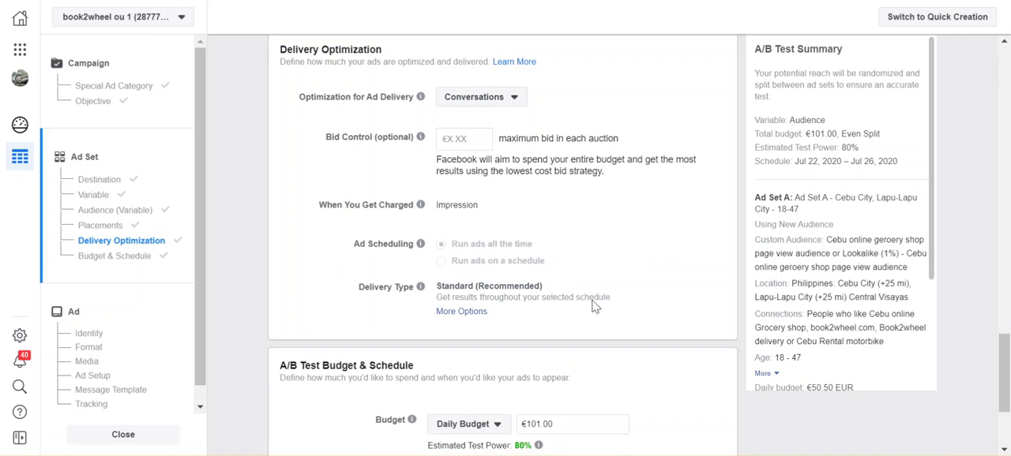
- Set the A/B test's duration to 8 days in the budget and schedule settings
scroll(594, 306, "down", 1)
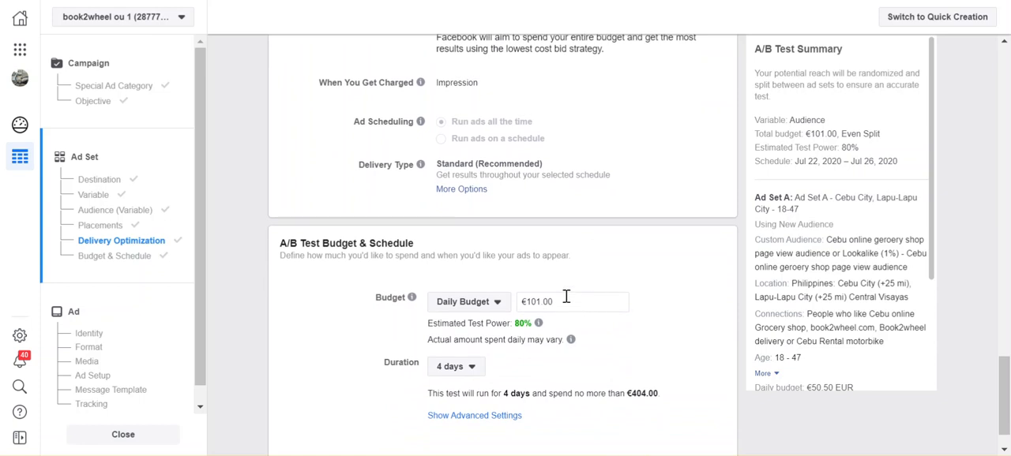
scroll(565, 297, "down", 1)
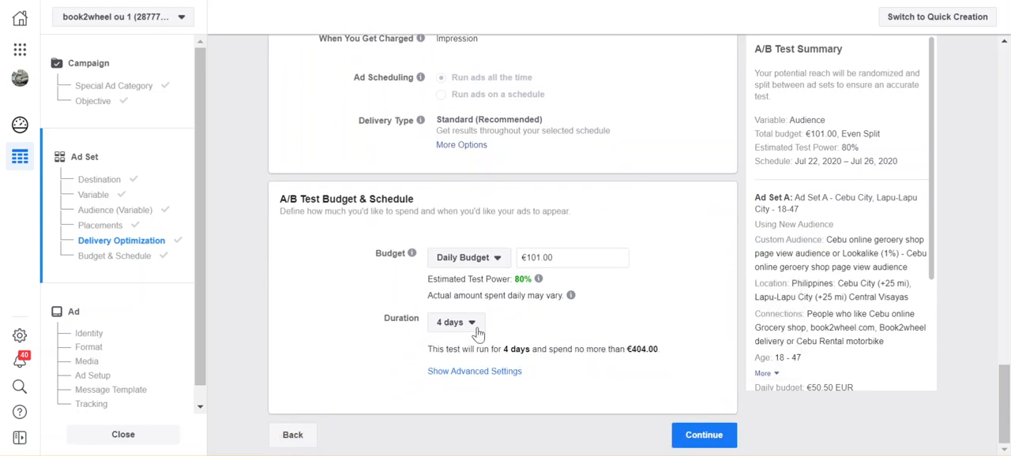
left_click(473, 324)
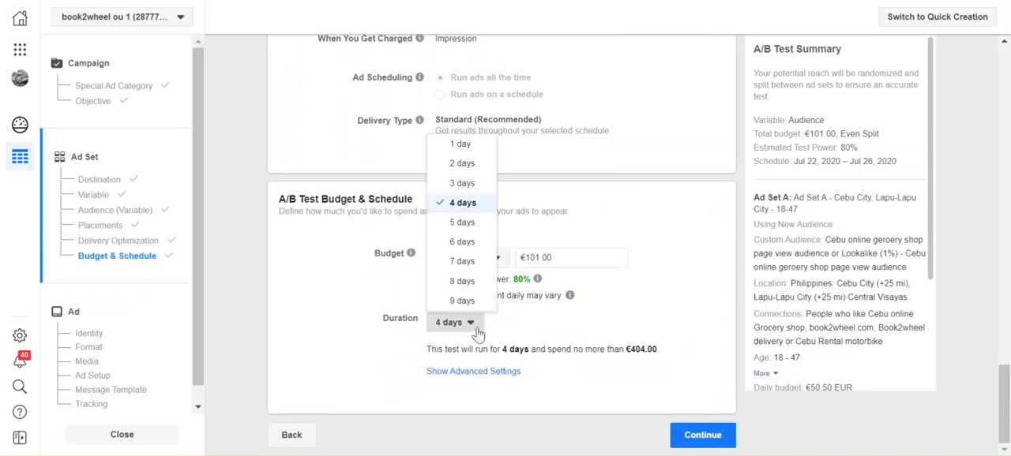
left_click(466, 286)
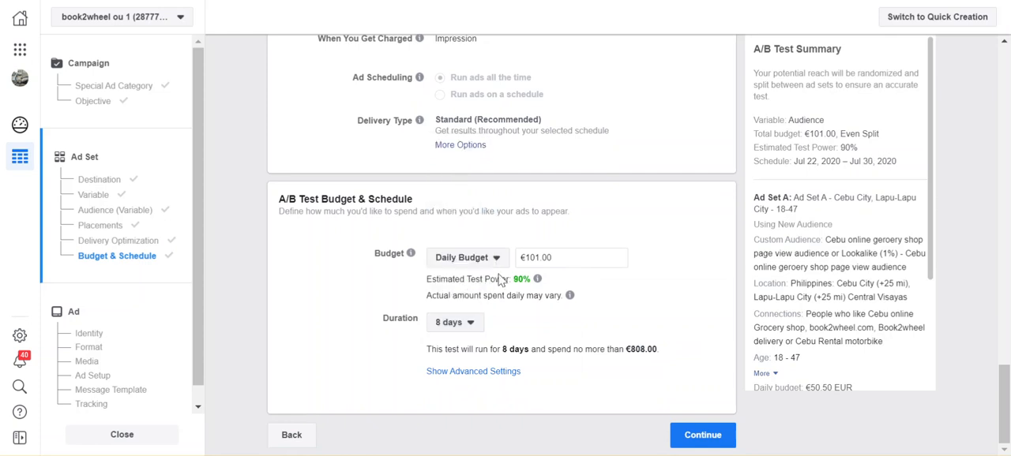
- Set the A/B test's daily budget to €5 and continue to the ad setup
left_click(552, 261)
key("BackSpace")
key("BackSpace")
key("BackSpace")
type("5")
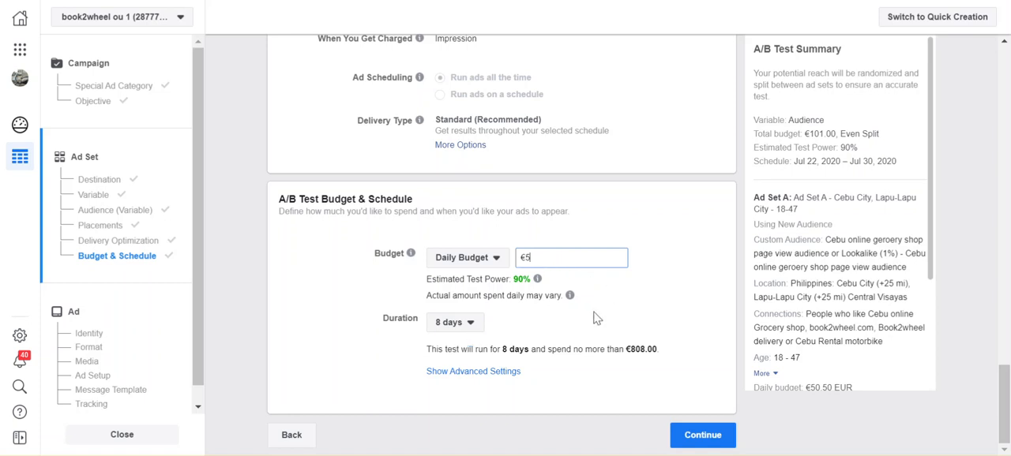
left_click(672, 317)
scroll(695, 333, "down", 1)
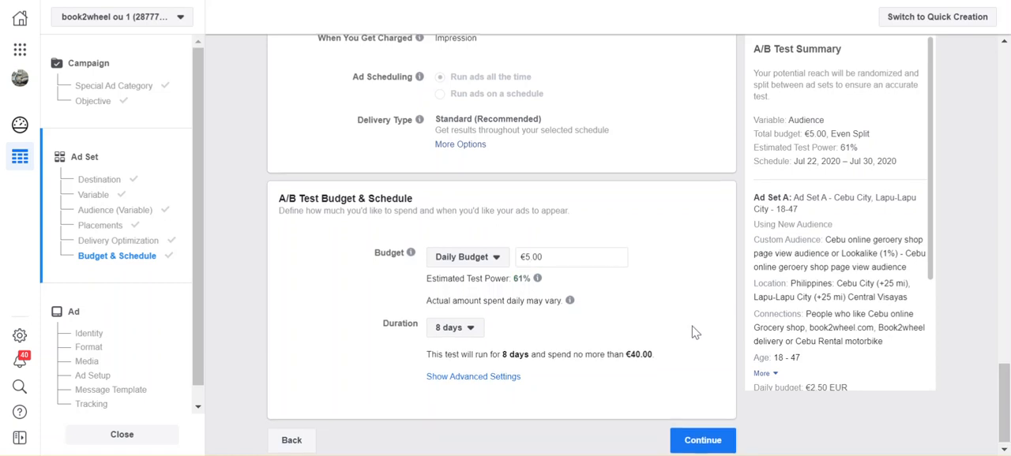
left_click(706, 440)
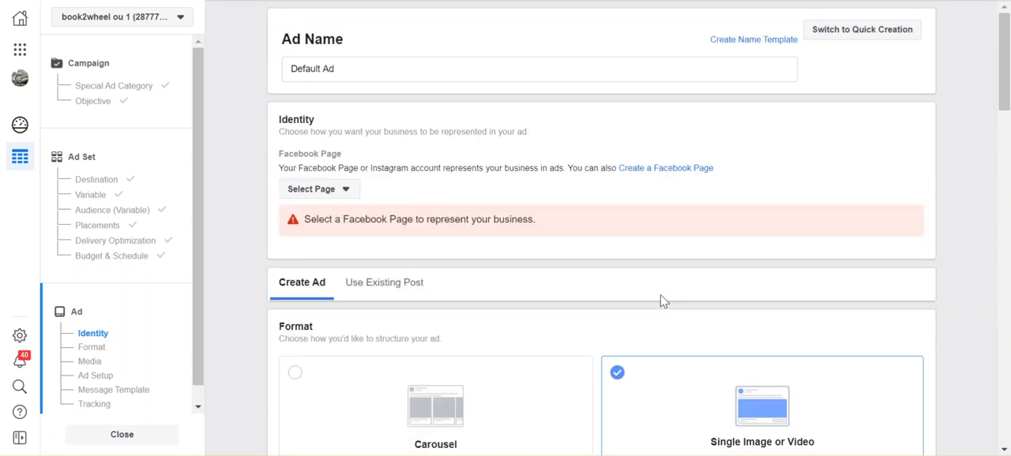
- Find the Book2wheel Page by searching for "book" and choose it as the ad's Facebook Page
left_click(344, 195)
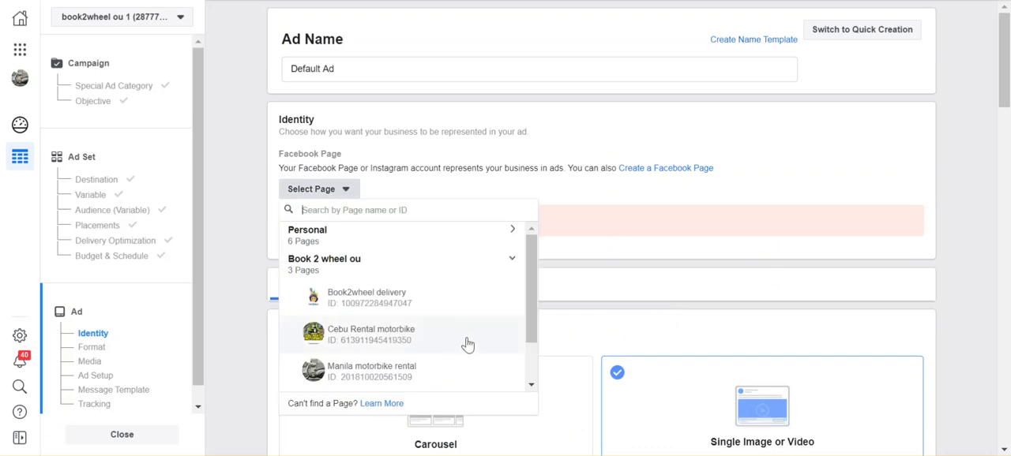
scroll(468, 345, "down", 2)
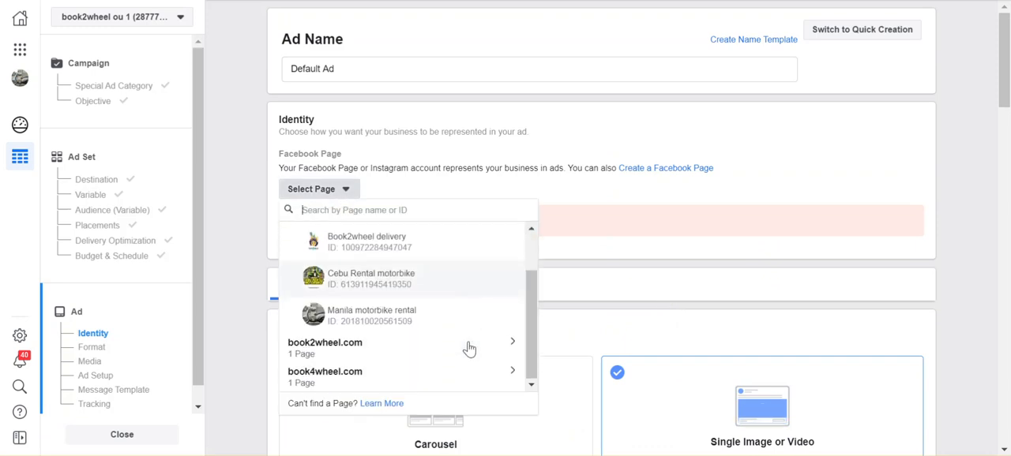
scroll(375, 233, "up", 2)
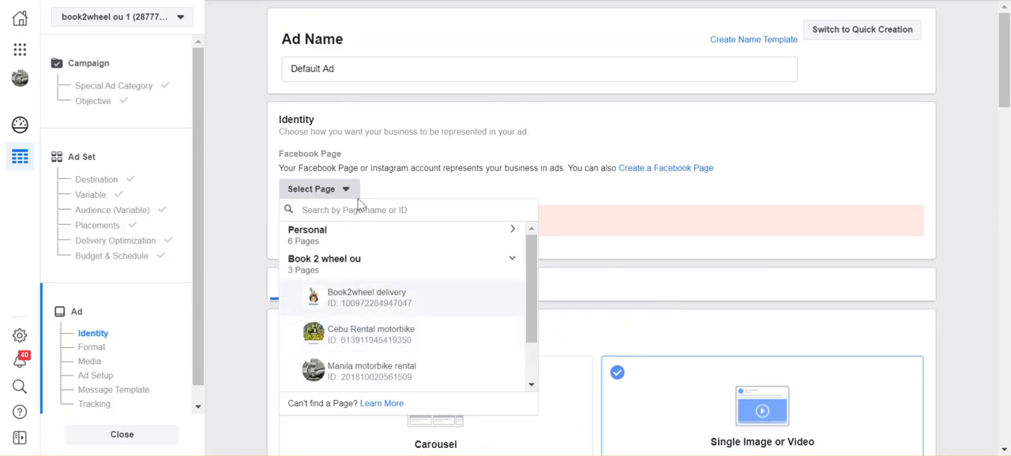
left_click(371, 209)
type("bo")
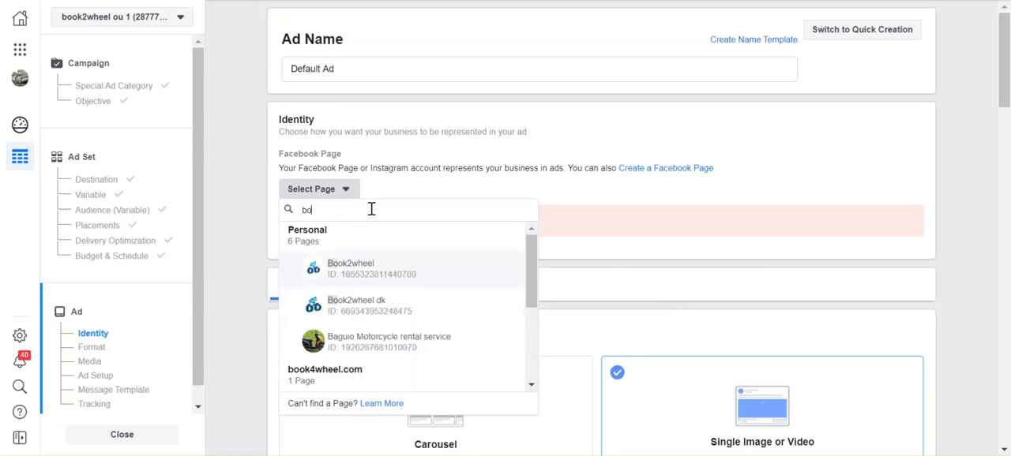
type("ok")
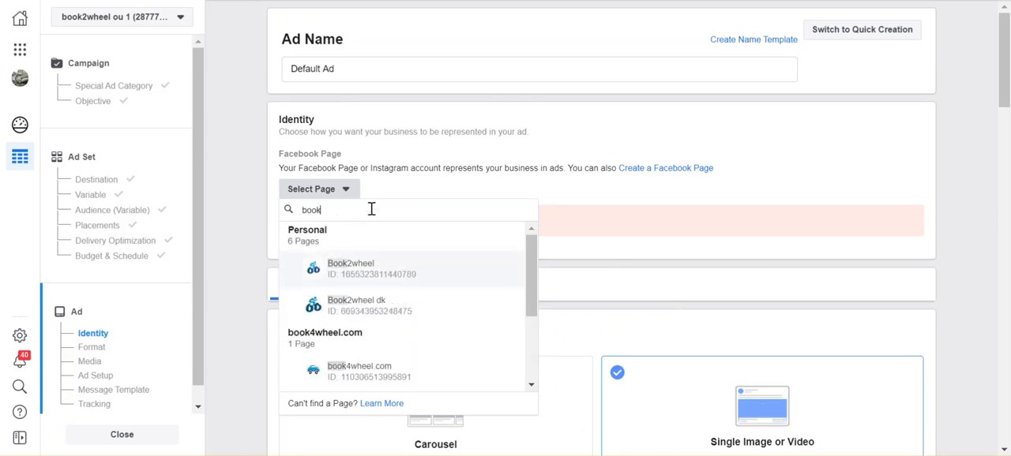
left_click(373, 273)
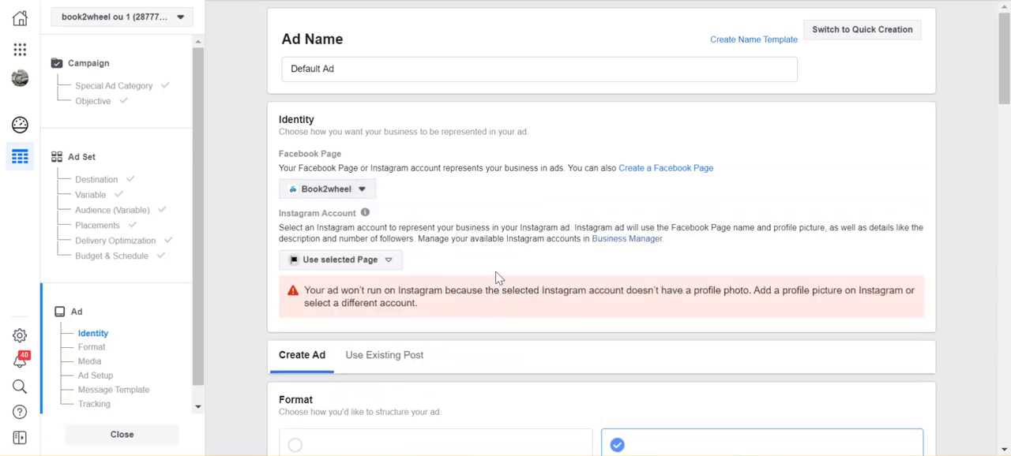
- Switch the ad from creating new content to using an existing post
scroll(535, 278, "down", 1)
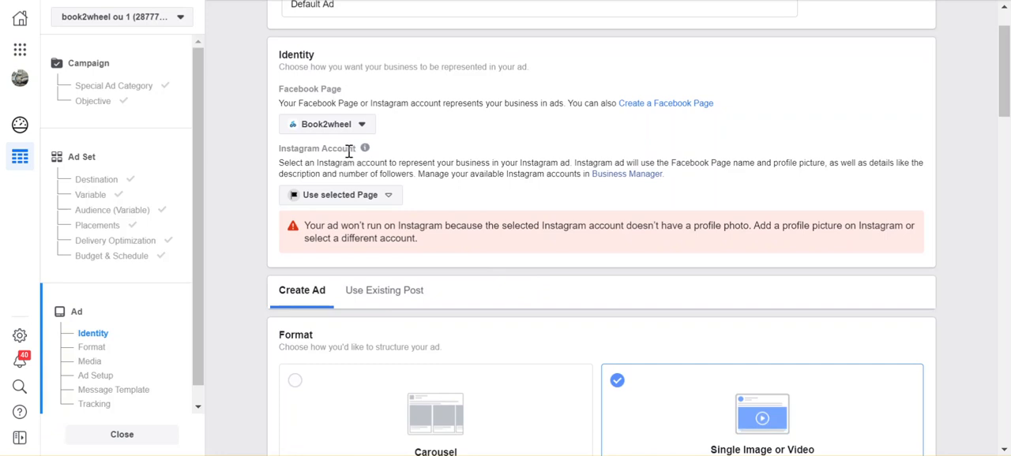
scroll(556, 290, "down", 1)
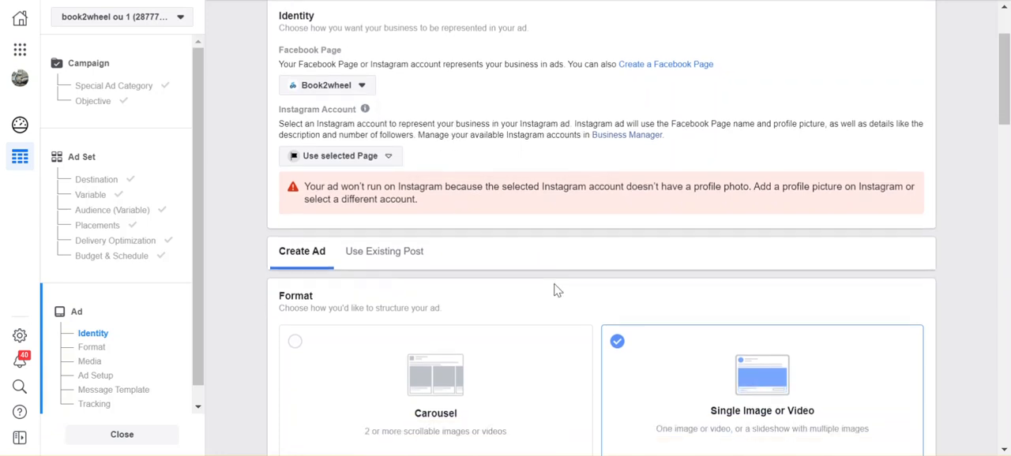
scroll(556, 290, "down", 1)
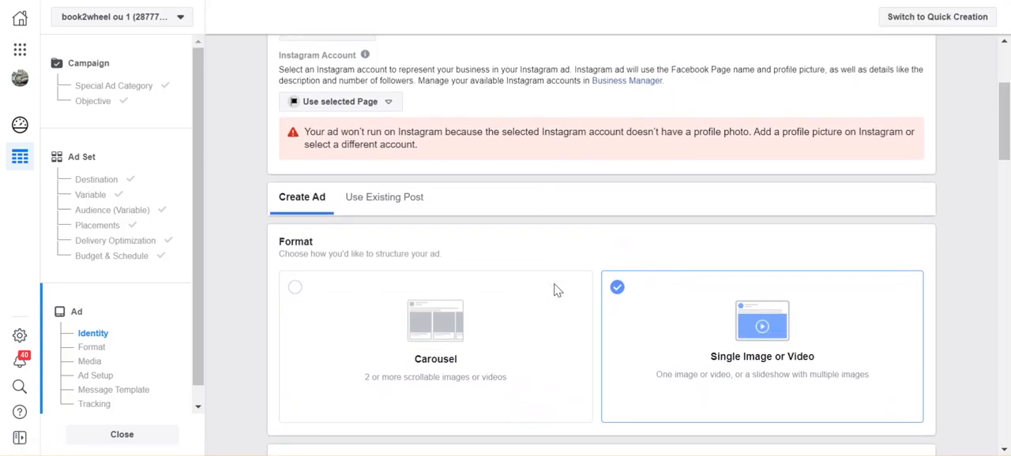
scroll(556, 290, "down", 1)
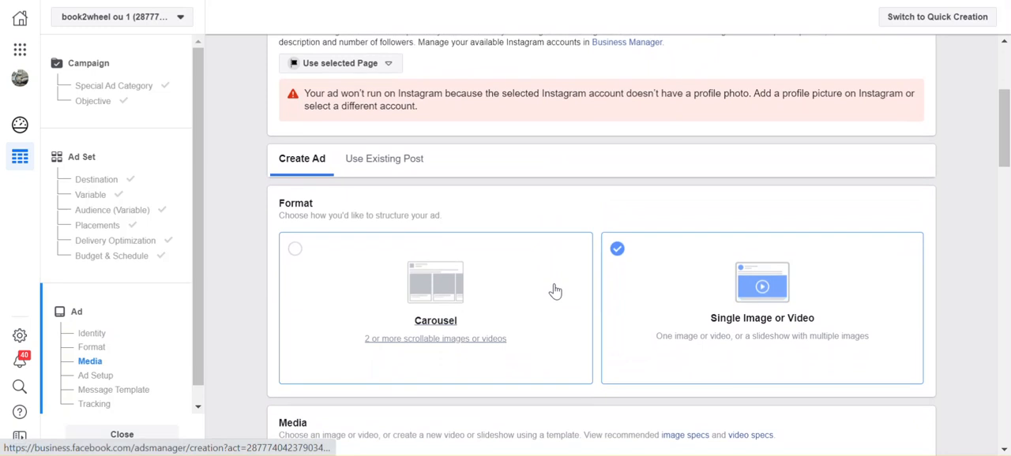
scroll(556, 292, "down", 1)
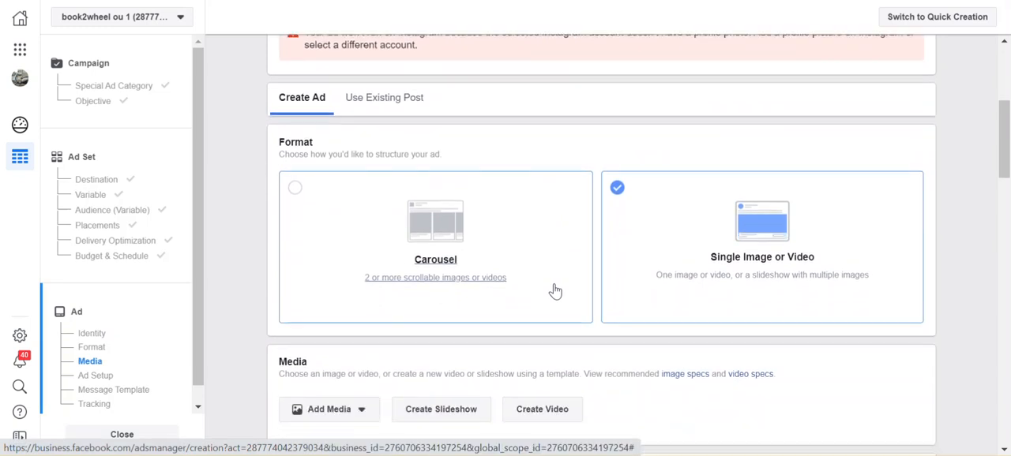
left_click(387, 100)
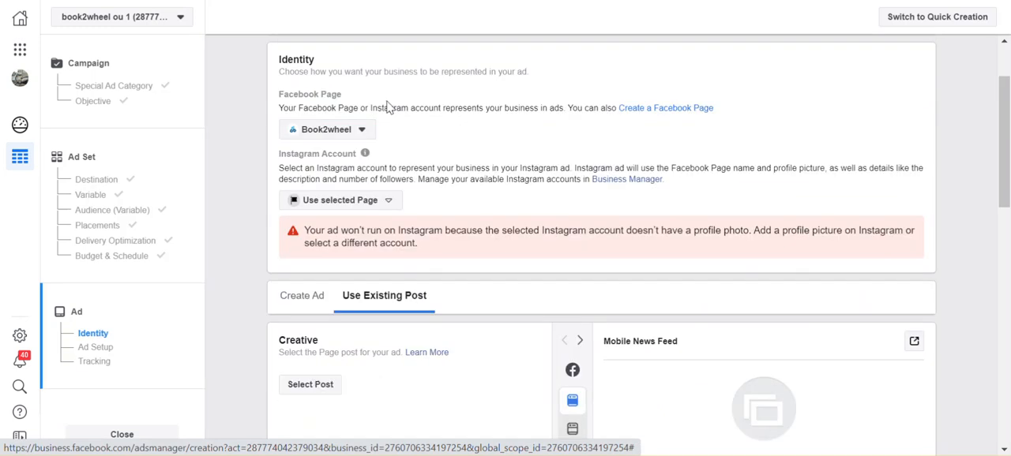
- Use the "Stay home and let us deliver" Facebook post with the blue delivery scooter image as the ad creative
scroll(527, 221, "down", 3)
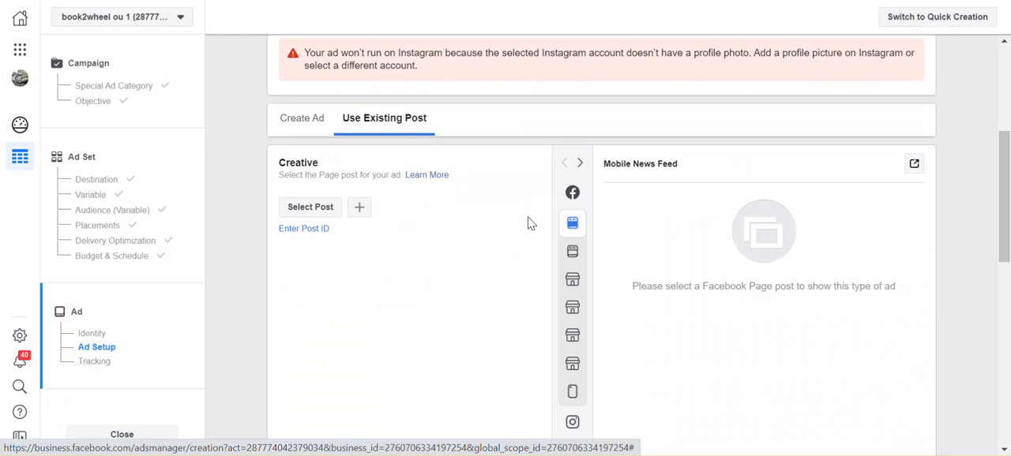
left_click(314, 209)
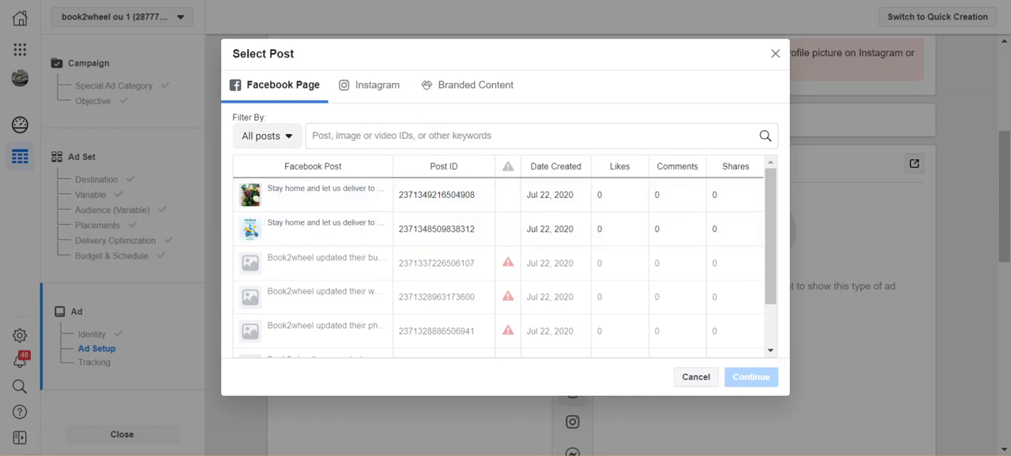
key("Escape")
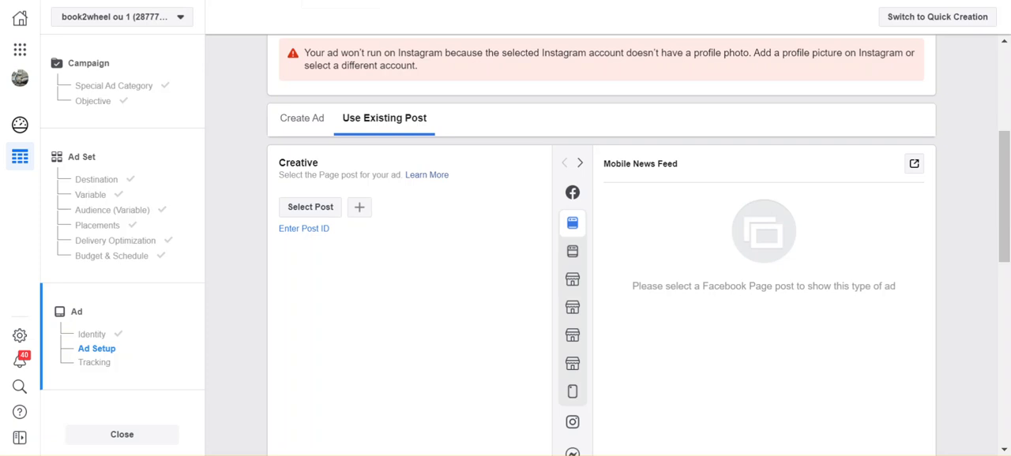
left_click(311, 211)
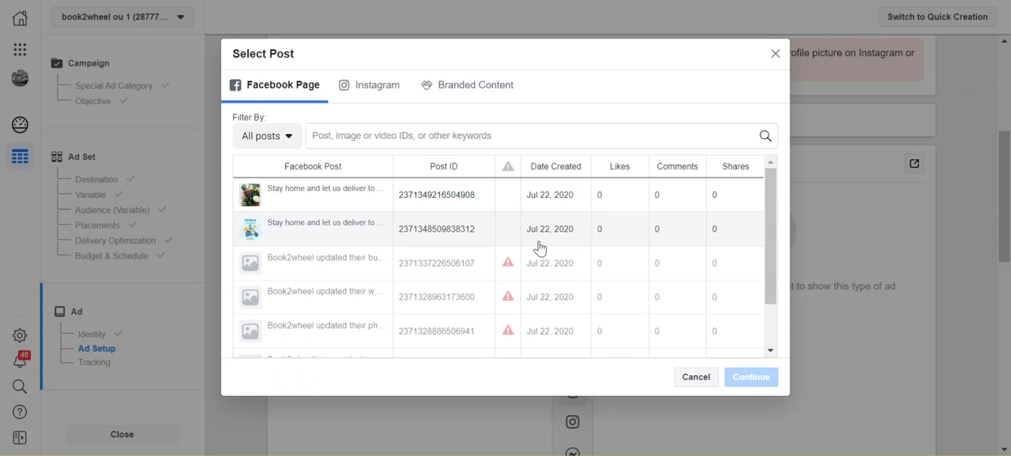
left_click(348, 235)
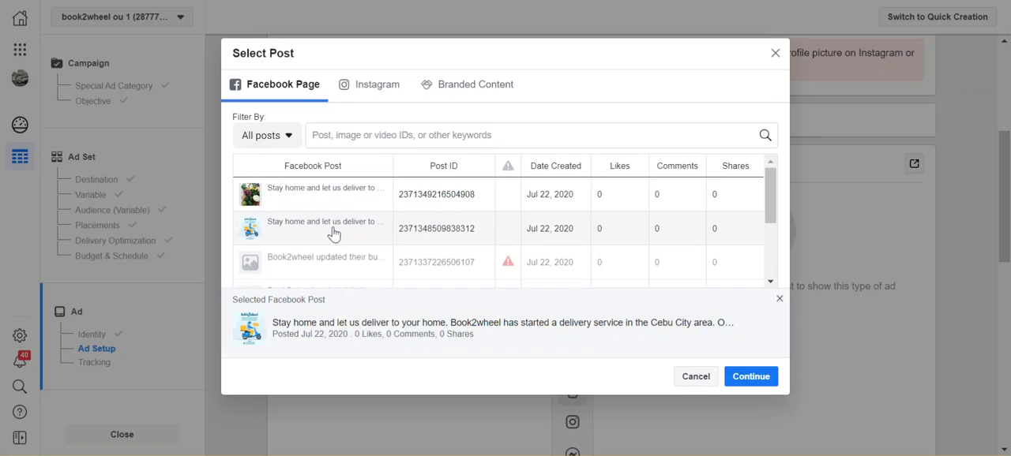
left_click(742, 383)
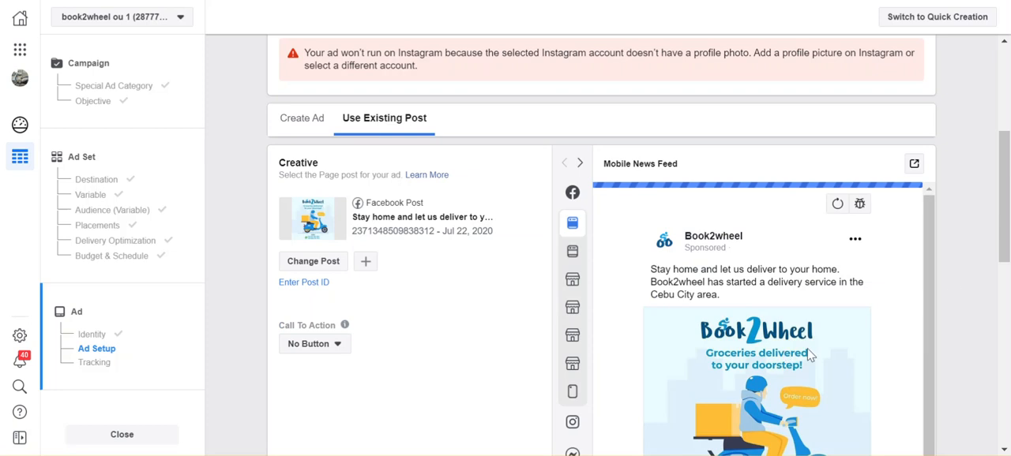
scroll(968, 315, "down", 2)
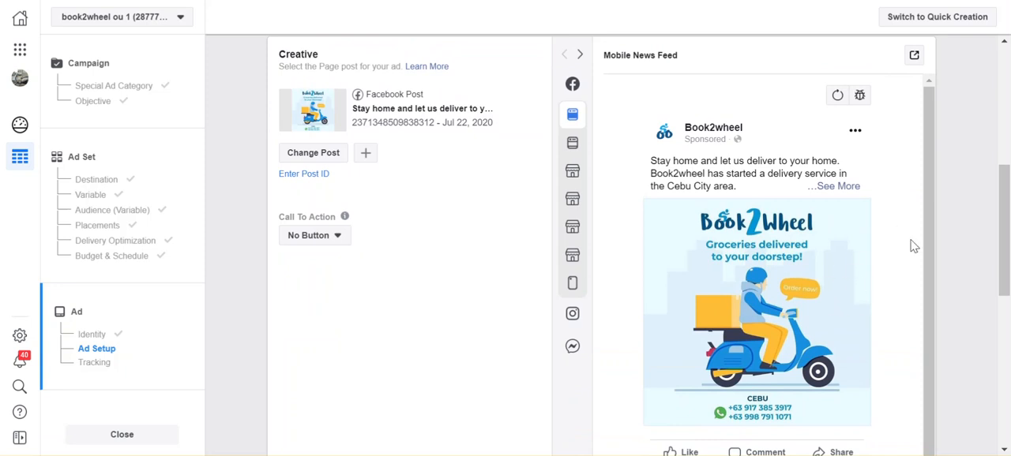
- Add a Send Message call-to-action to the selected scooter delivery post and update the post
scroll(932, 198, "up", 1)
scroll(961, 198, "up", 1)
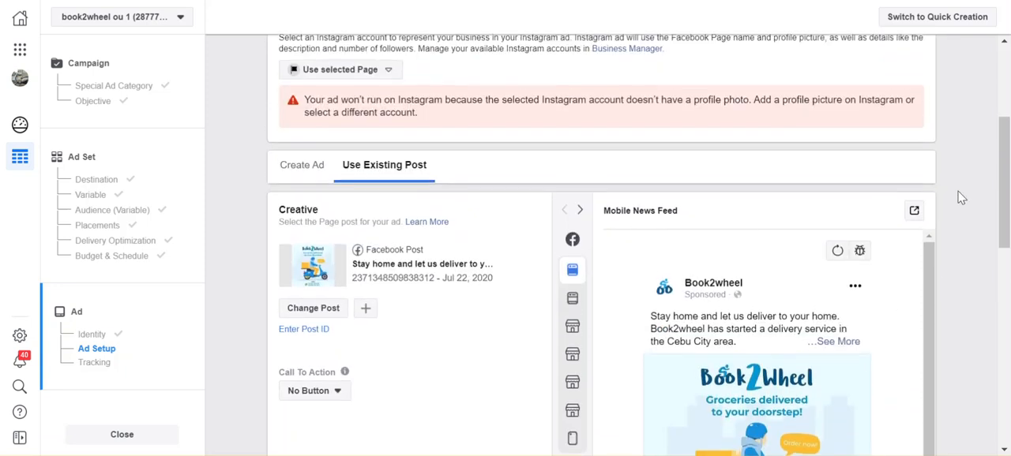
scroll(961, 198, "down", 2)
scroll(961, 197, "down", 2)
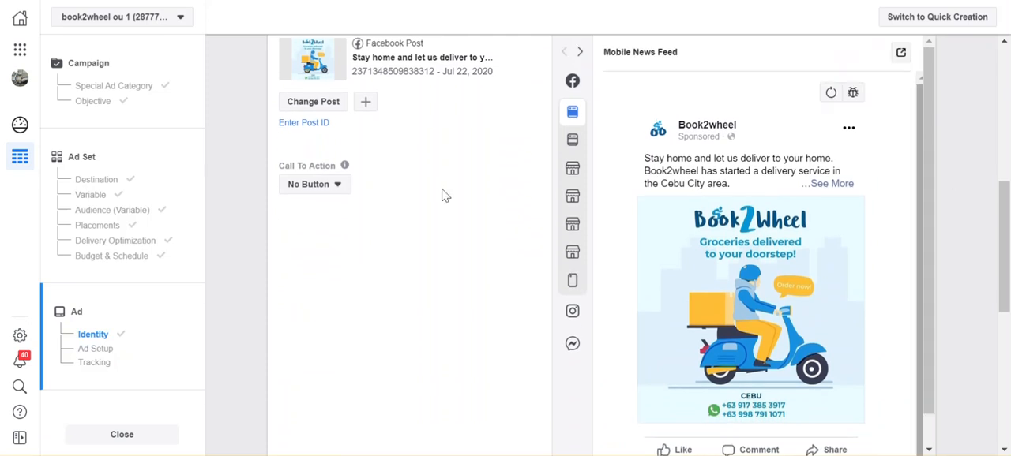
left_click(338, 187)
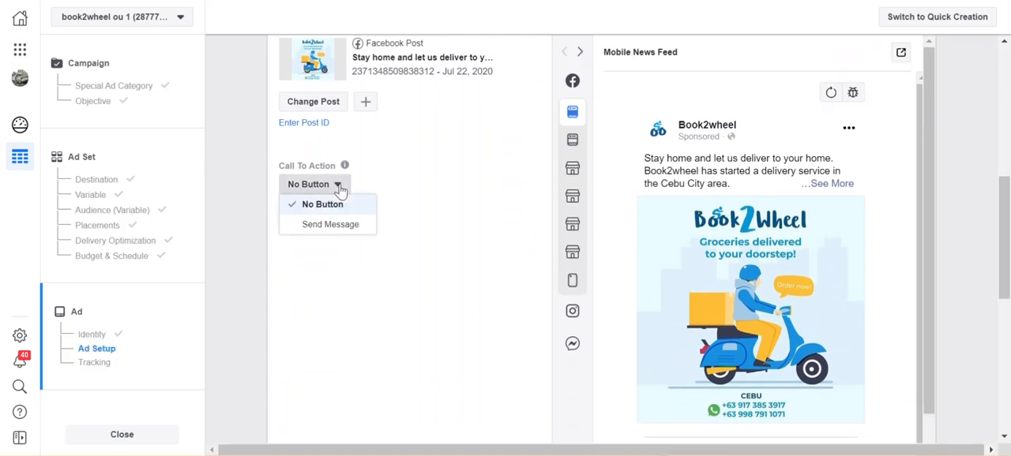
left_click(332, 227)
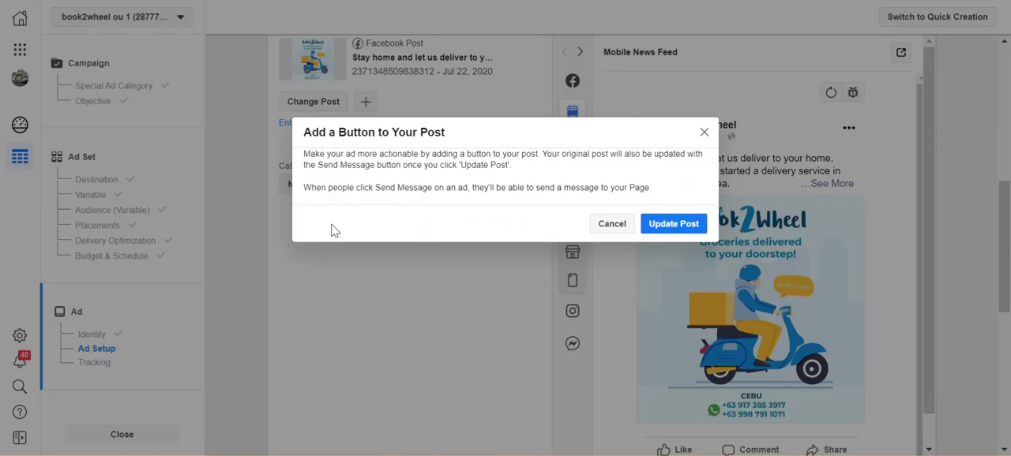
left_click(677, 224)
- Preview the ad in the Desktop News Feed and Mobile Marketplace Feed placements, examining its text, image and Send Message link
mouse_move(576, 152)
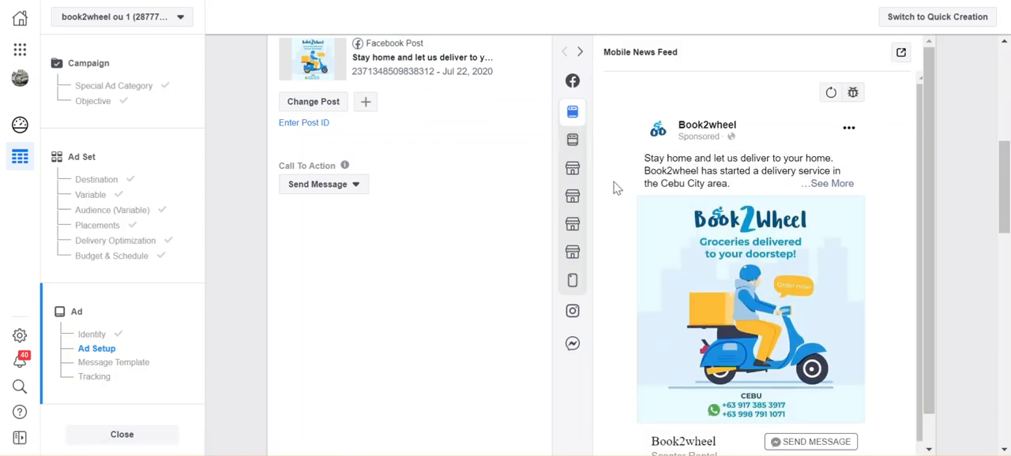
left_click(574, 149)
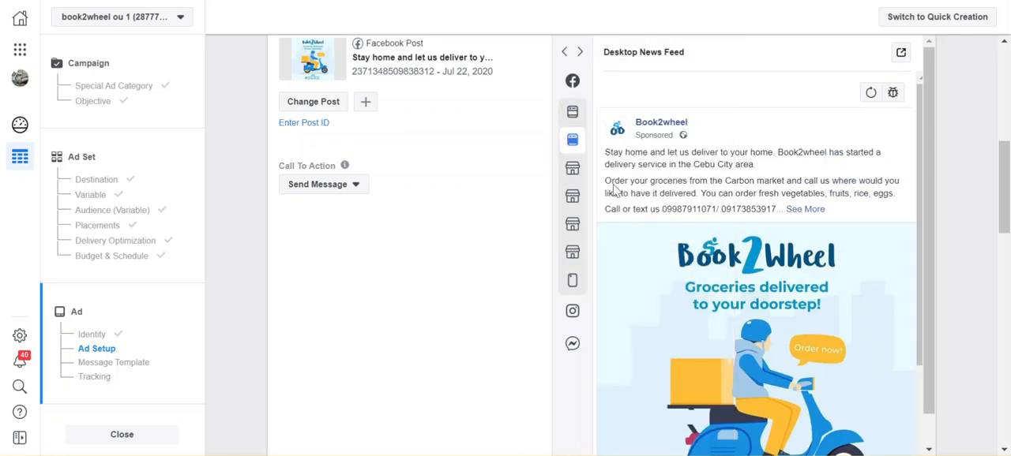
mouse_move(573, 174)
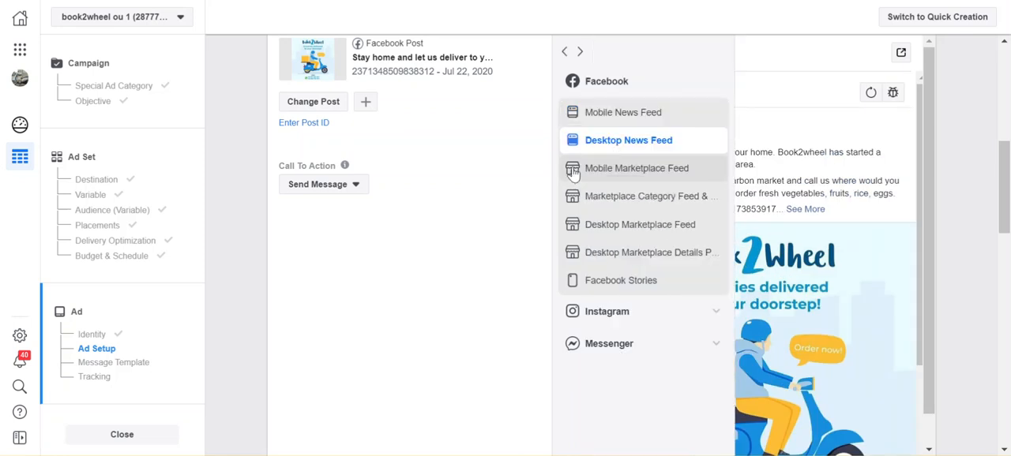
left_click(573, 171)
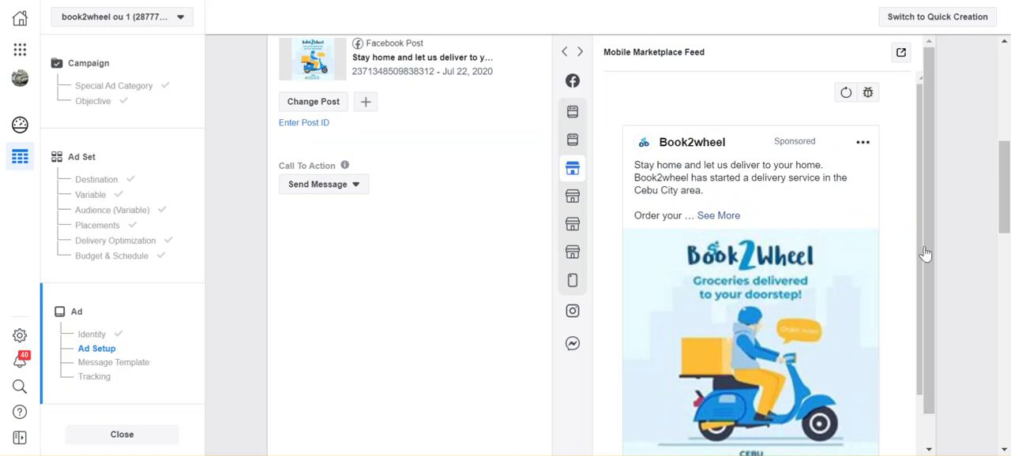
scroll(880, 284, "down", 2)
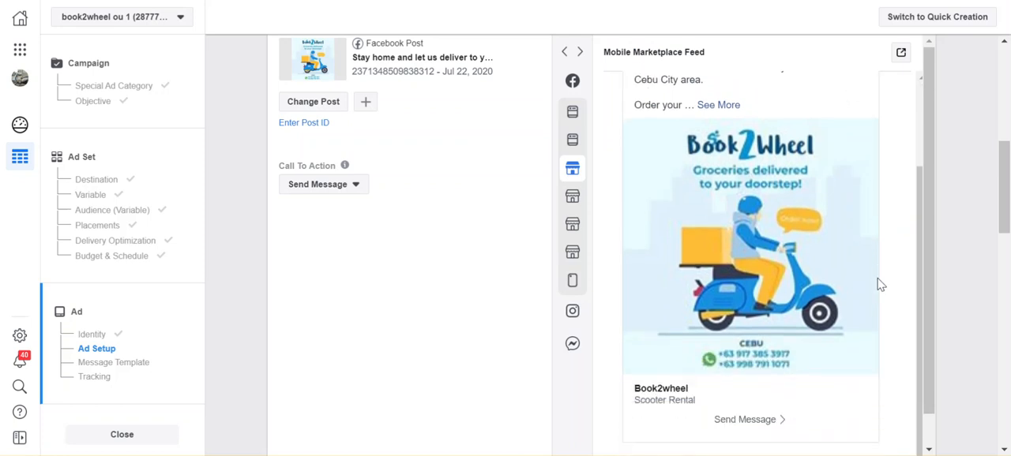
scroll(880, 285, "down", 3)
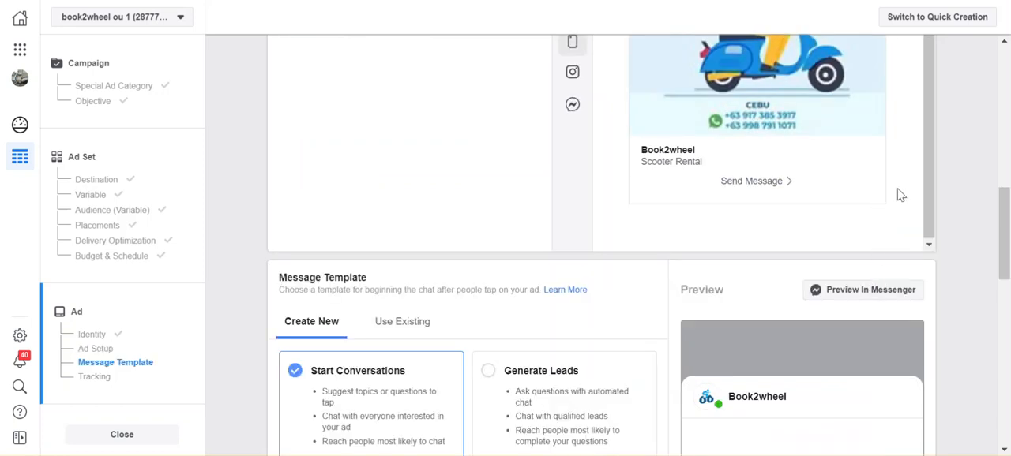
scroll(900, 195, "up", 2)
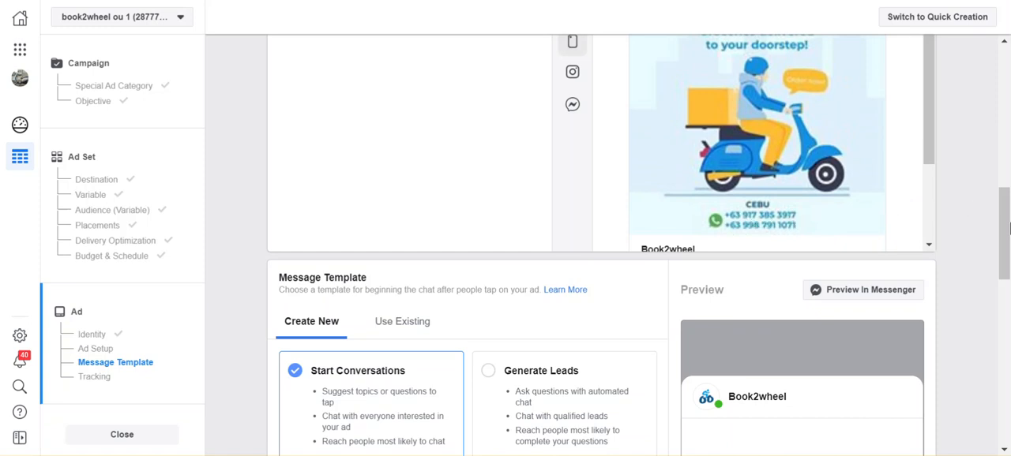
scroll(1007, 229, "up", 2)
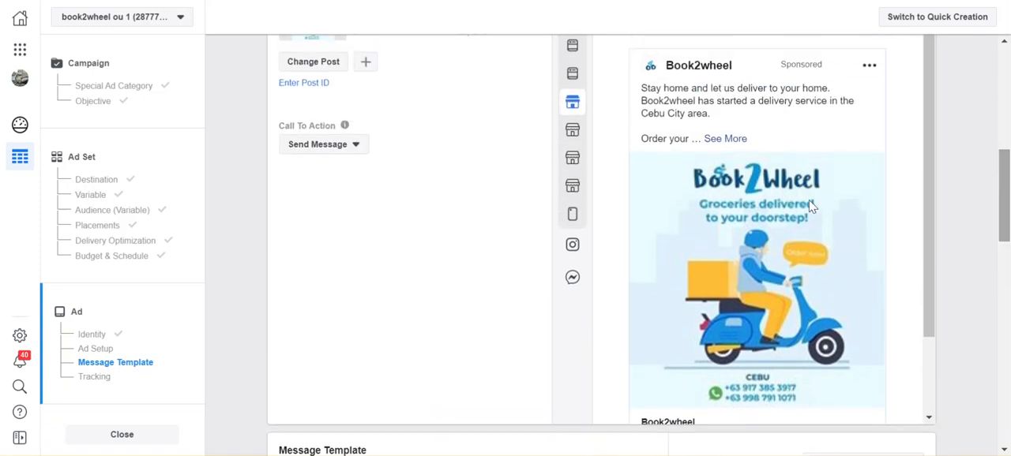
scroll(796, 226, "down", 2)
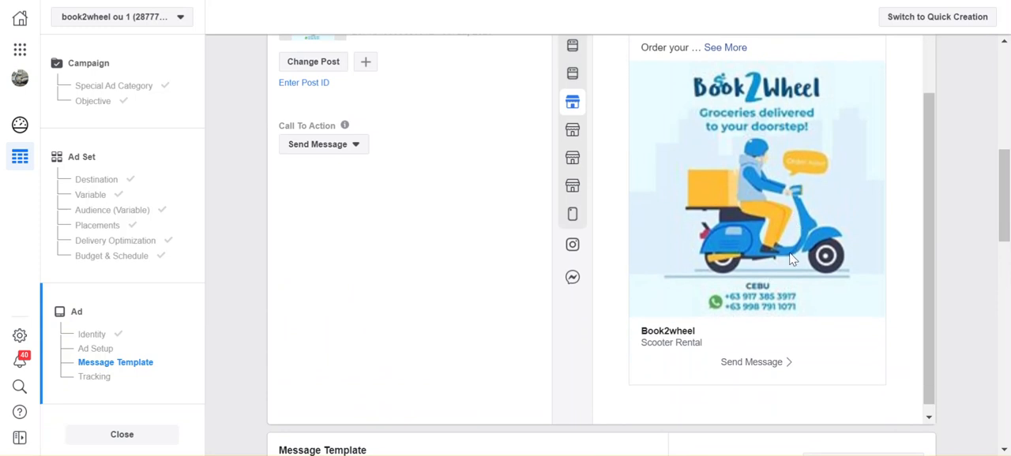
scroll(793, 233, "up", 1)
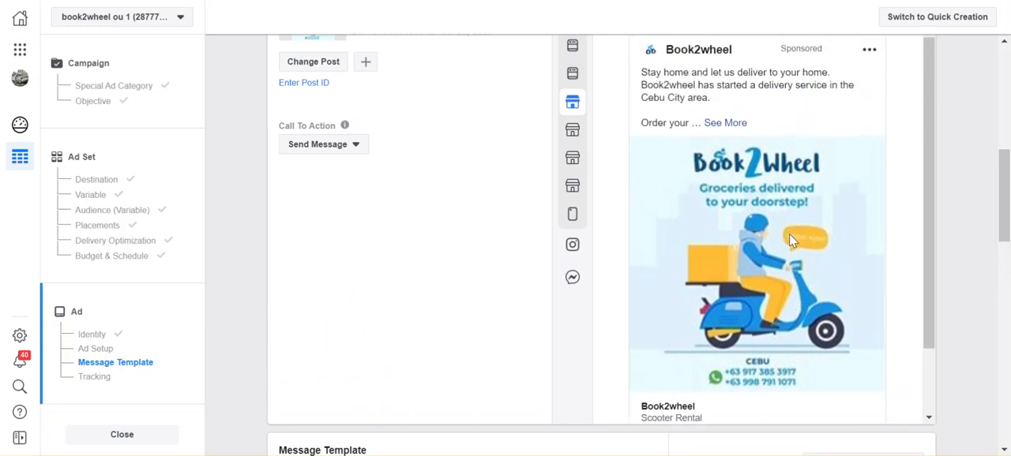
scroll(791, 239, "up", 1)
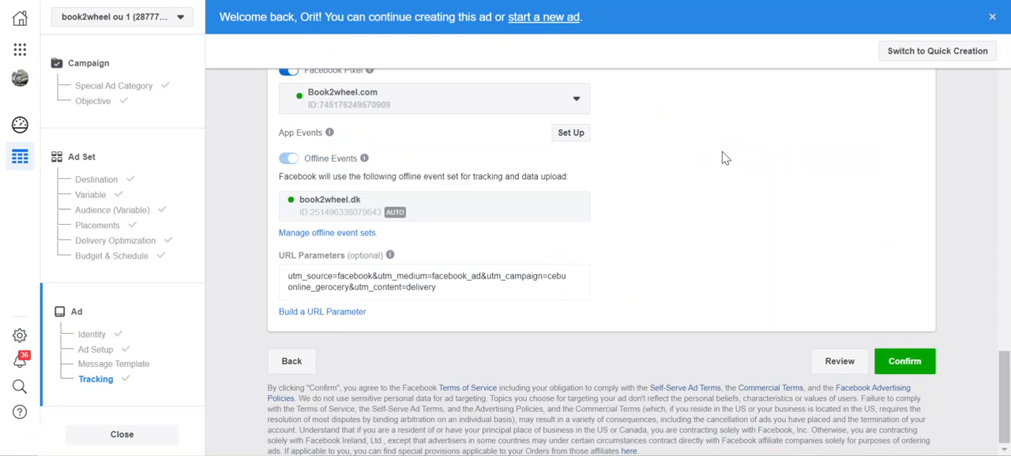
- Check the ad's identity, creative, message template, and tracking settings including the Facebook Pixel and URL parameters
scroll(725, 158, "up", 10)
scroll(722, 158, "up", 10)
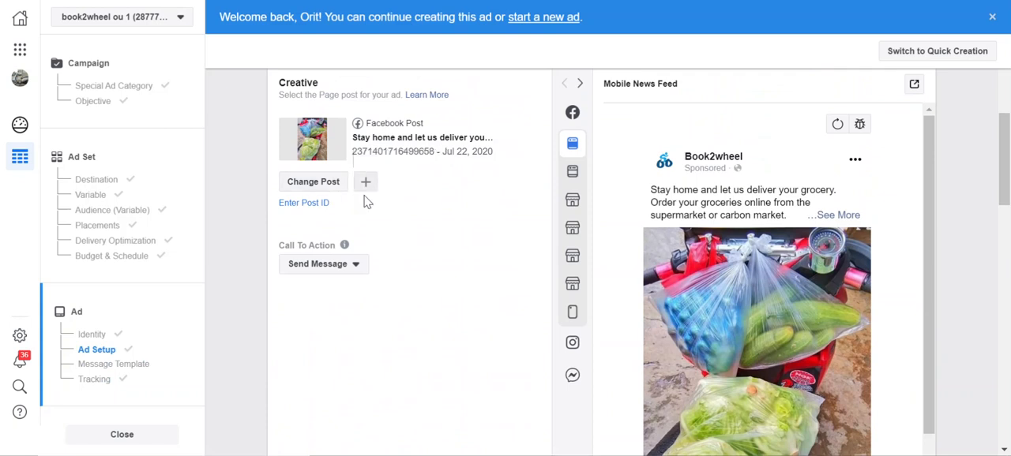
scroll(517, 221, "up", 2)
scroll(517, 221, "up", 1)
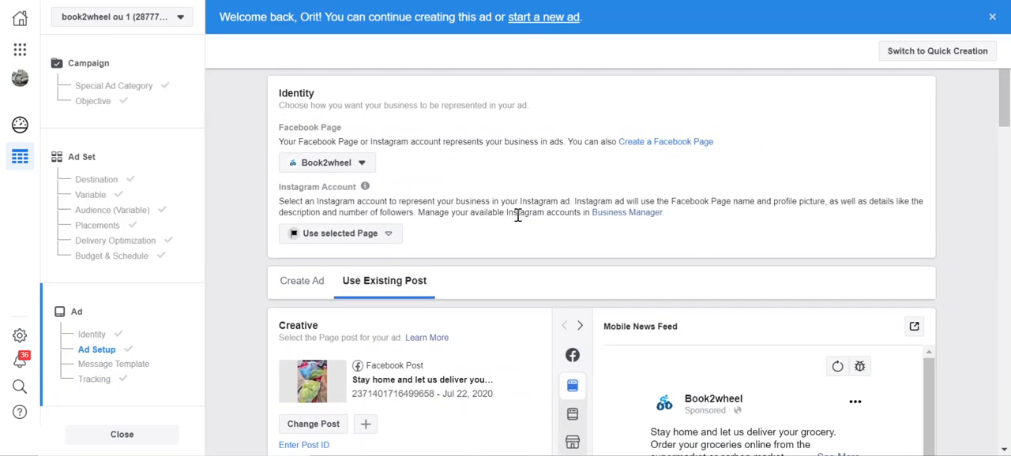
mouse_move(365, 187)
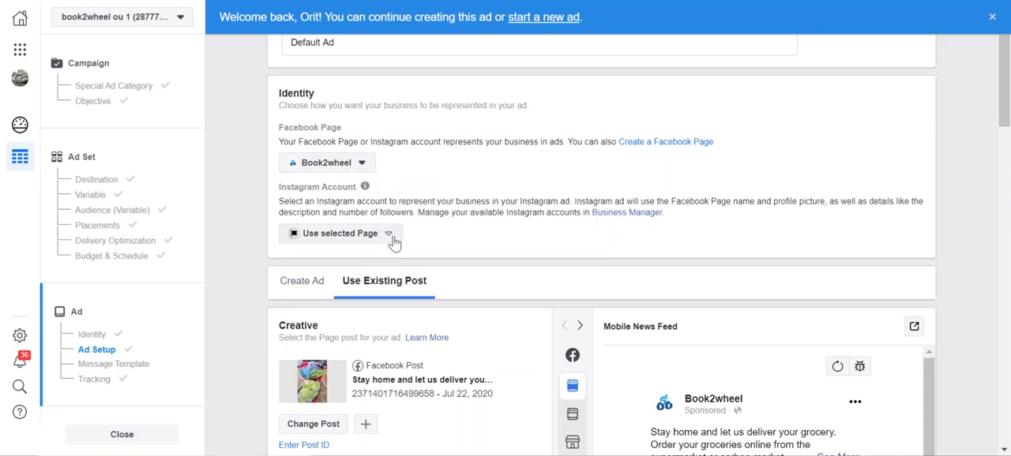
scroll(586, 268, "down", 5)
scroll(587, 269, "down", 4)
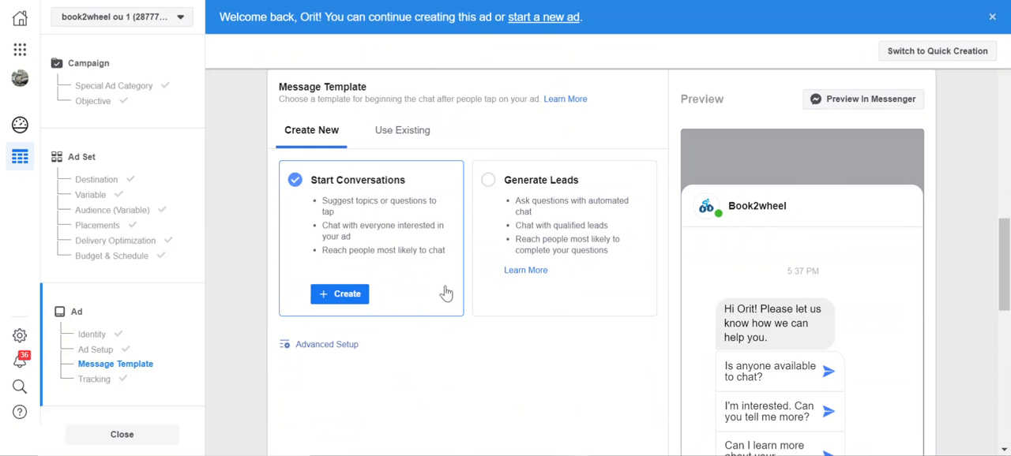
scroll(482, 308, "down", 2)
scroll(485, 309, "down", 2)
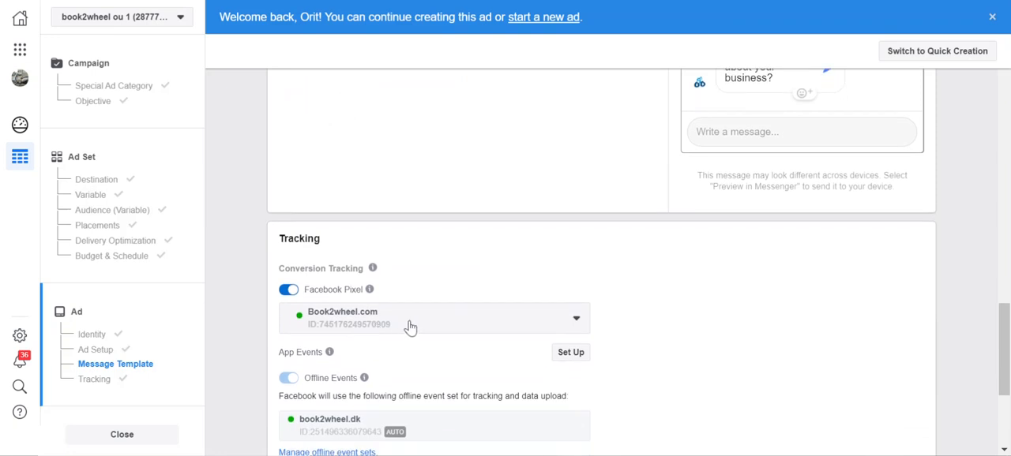
scroll(705, 351, "down", 2)
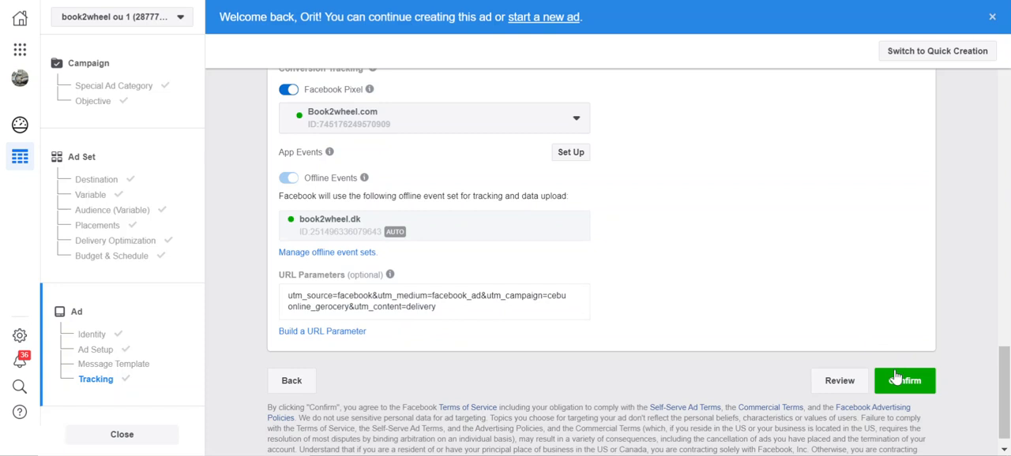
- Open the campaign review before confirming and check the objective, placements, daily budget, schedule and ad name
left_click(840, 381)
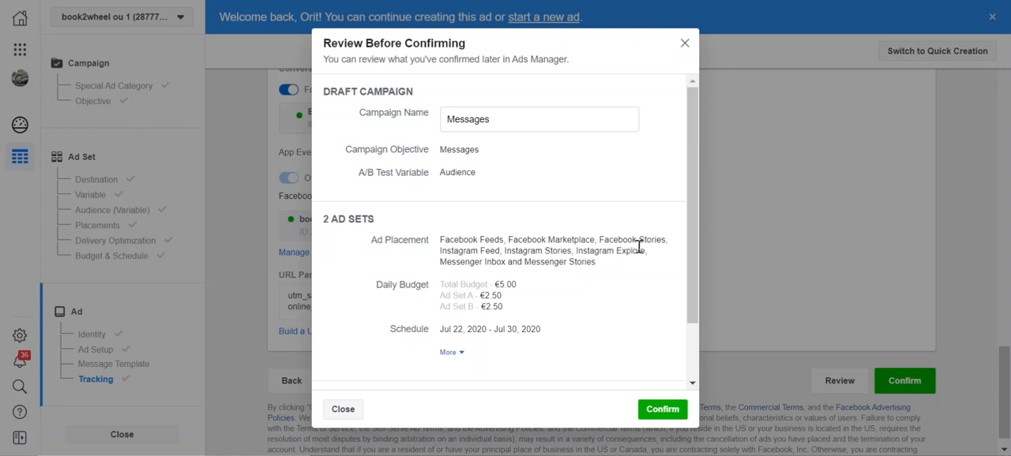
scroll(631, 230, "down", 1)
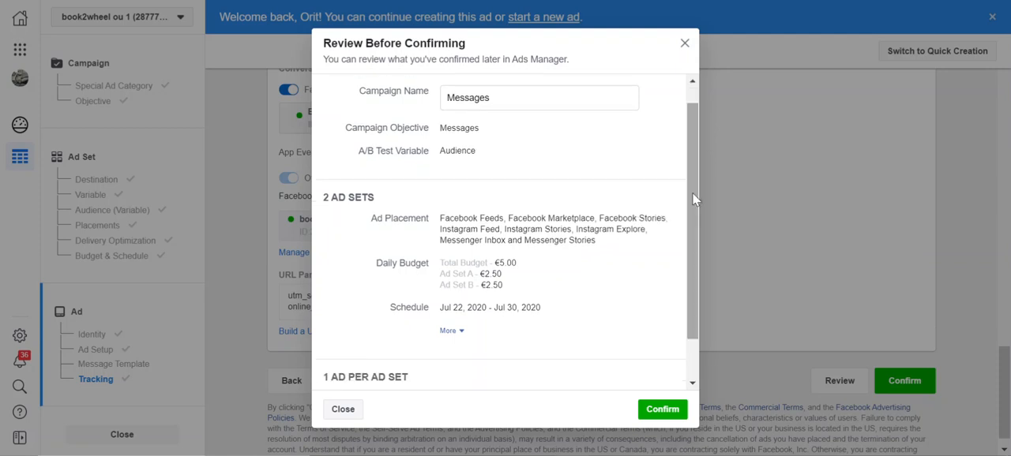
scroll(693, 205, "down", 2)
scroll(696, 227, "down", 3)
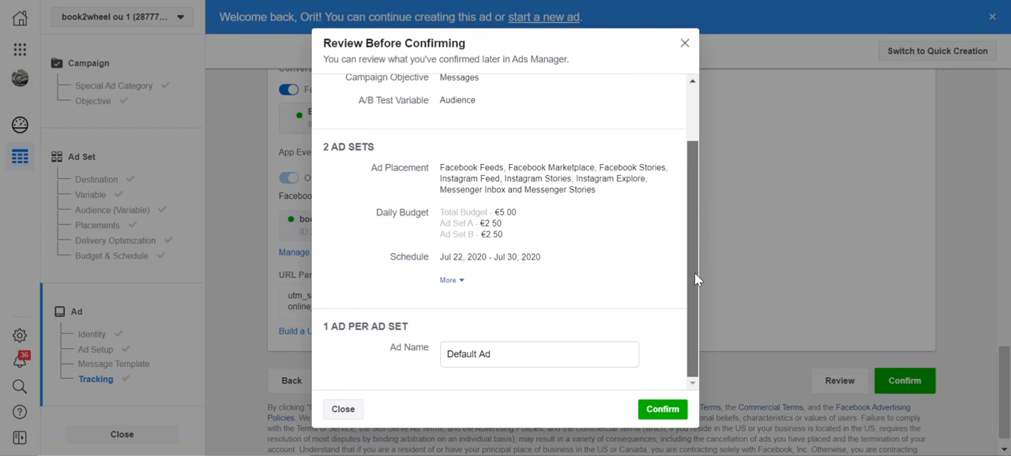
left_click_drag(695, 274, 701, 323)
- Rename the ad as "AB TEST FIRST ADD" and confirm the campaign
left_click(533, 363)
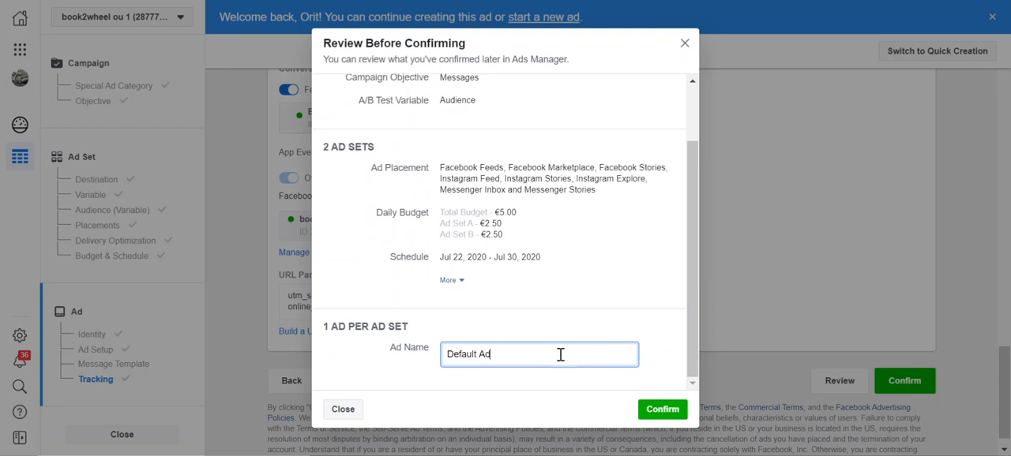
key("ctrl+z")
key("BackSpace")
key("Caps_Lock")
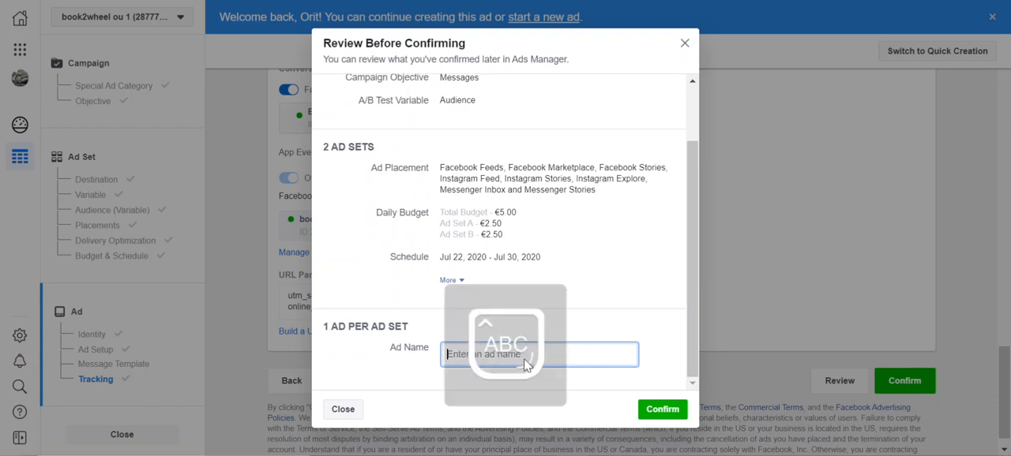
type("A")
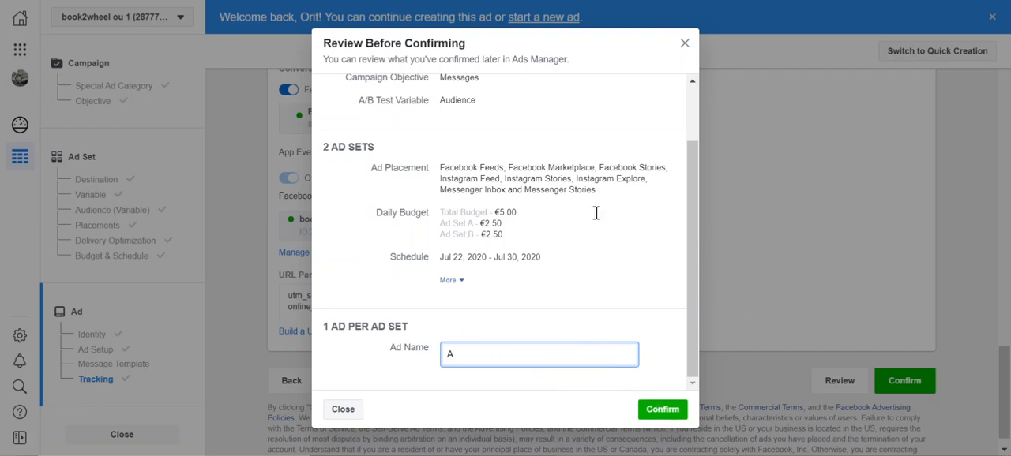
type("B TEST FIRST ADD")
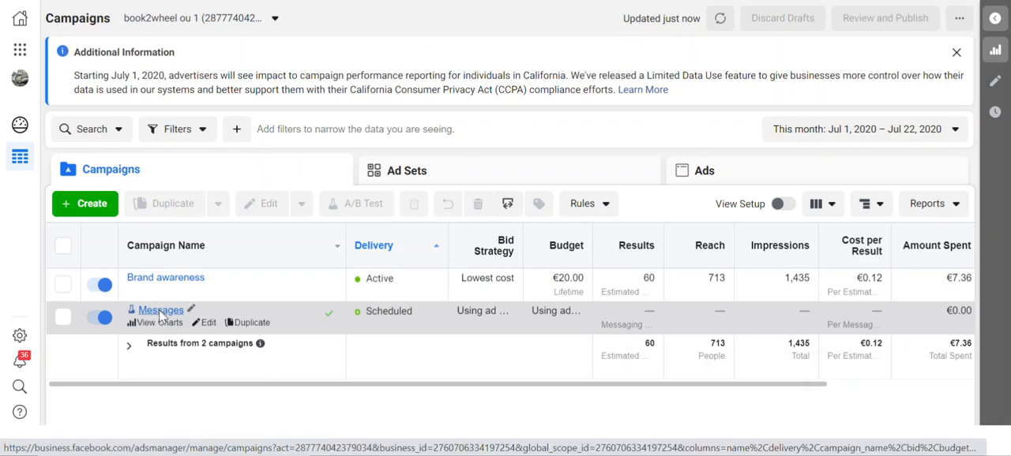
- Open the Messages campaign and look over the delivery and budget of its two ad sets
left_click(159, 312)
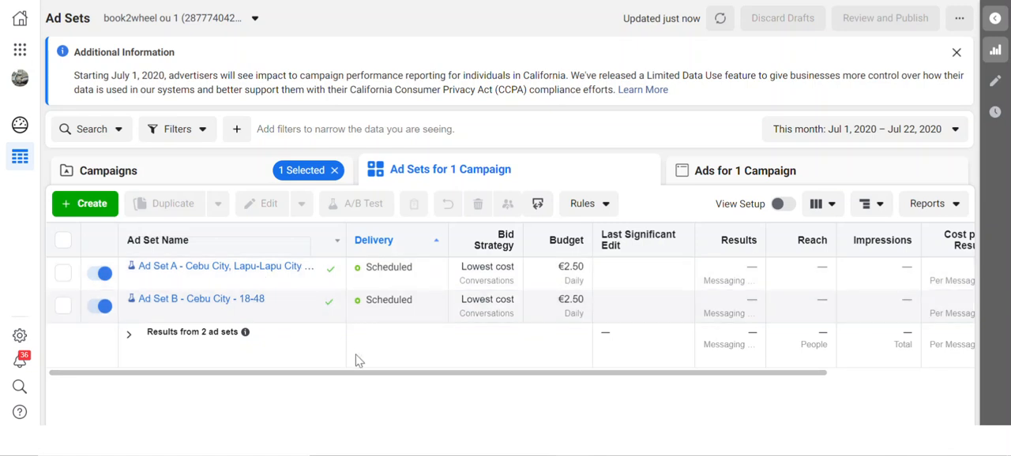
left_click_drag(355, 373, 474, 372)
left_click_drag(355, 403, 207, 365)
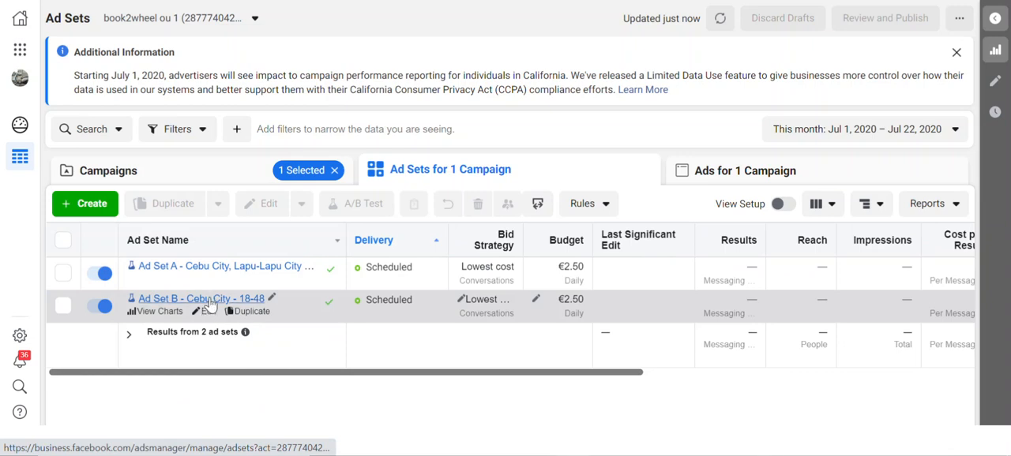
- View the ad inside Ad Set B for Cebu City, ages 18-48, and return to the ad sets
left_click(210, 300)
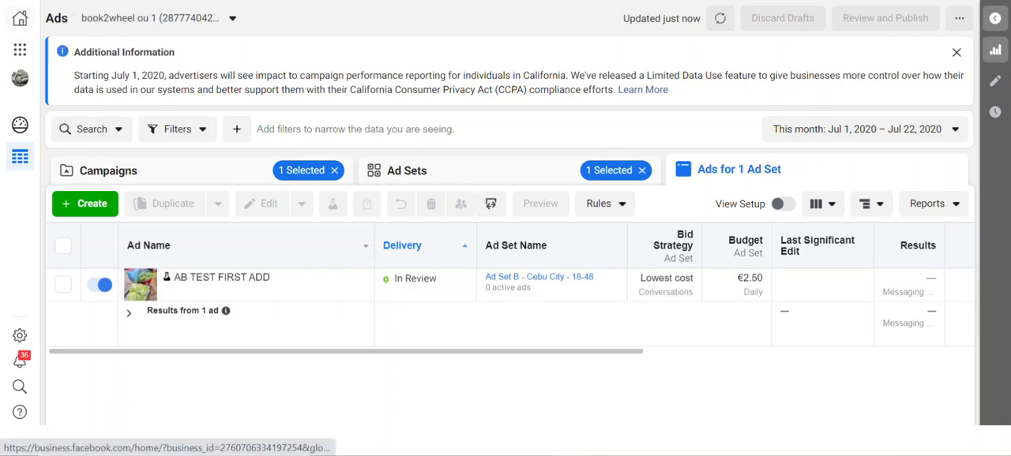
key("alt+Left")
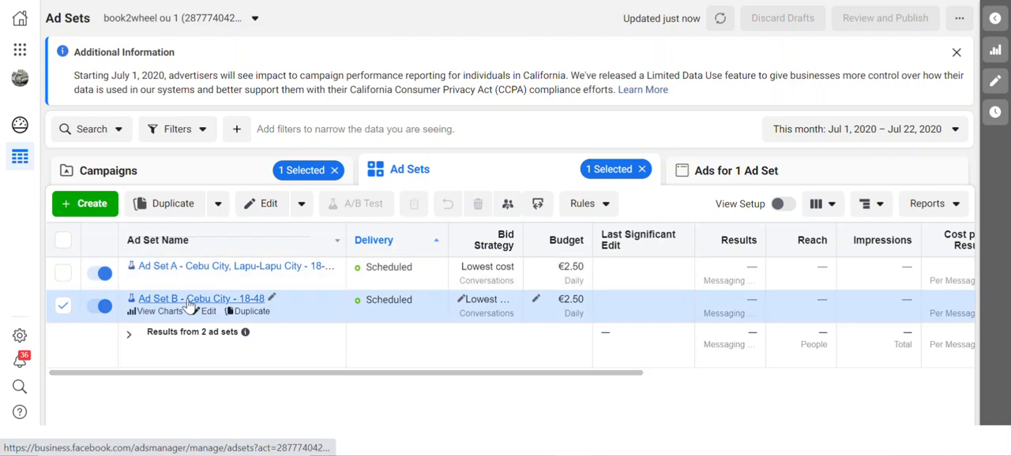
left_click(189, 301)
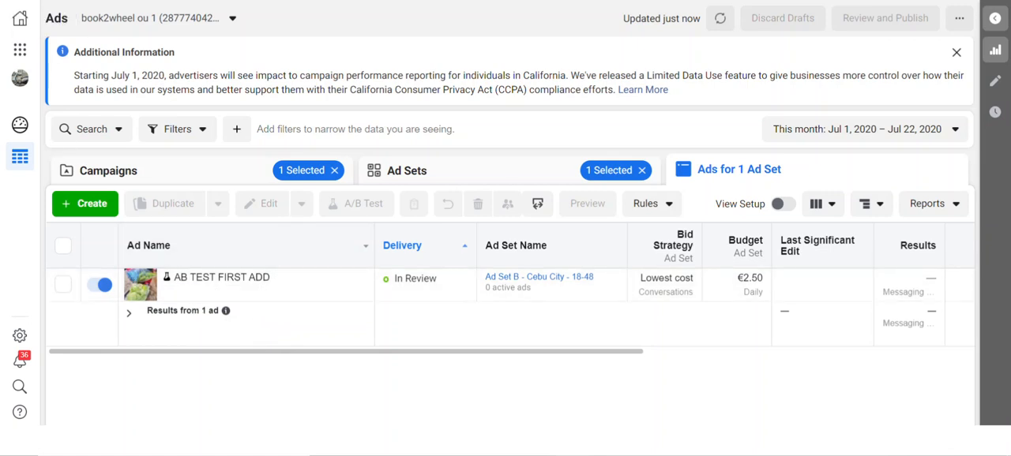
key("alt+Left")
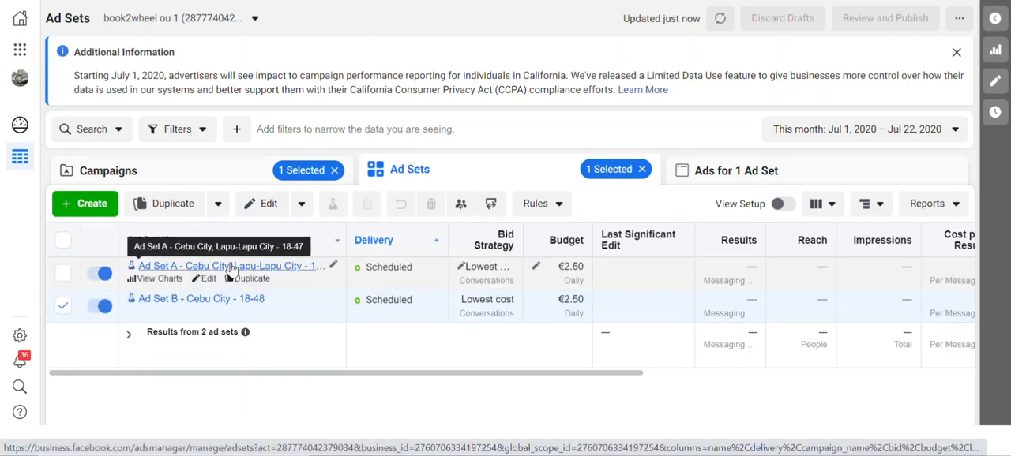
- Open the ad inside Ad Set A for Cebu City and Lapu-Lapu City and examine its performance columns
left_click(230, 268)
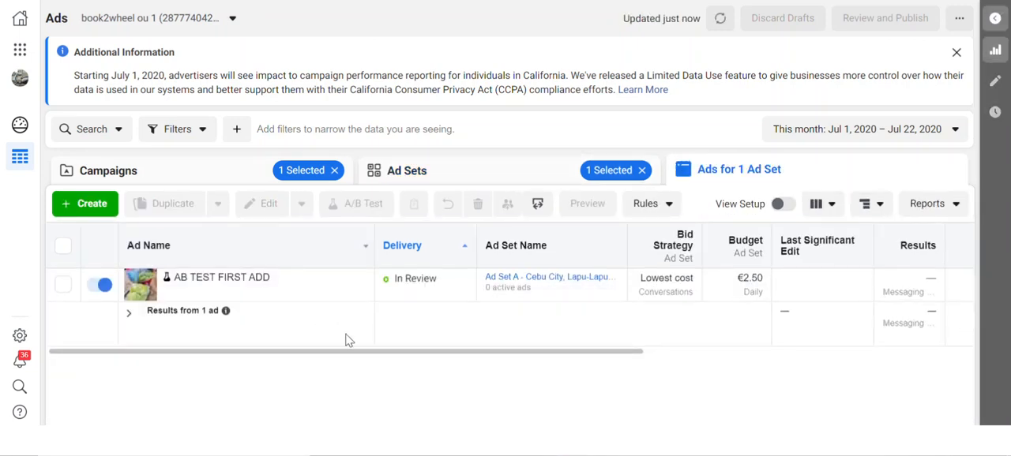
left_click_drag(371, 353, 565, 354)
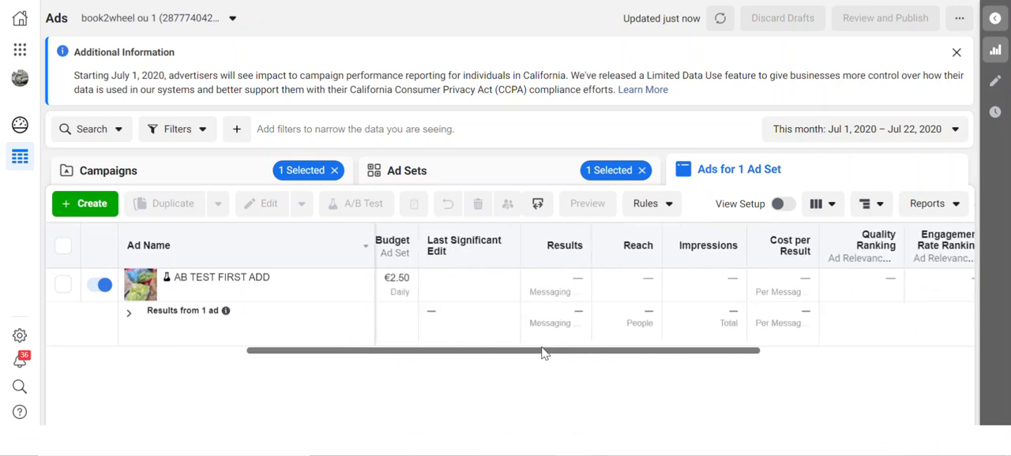
left_click_drag(542, 356, 487, 385)
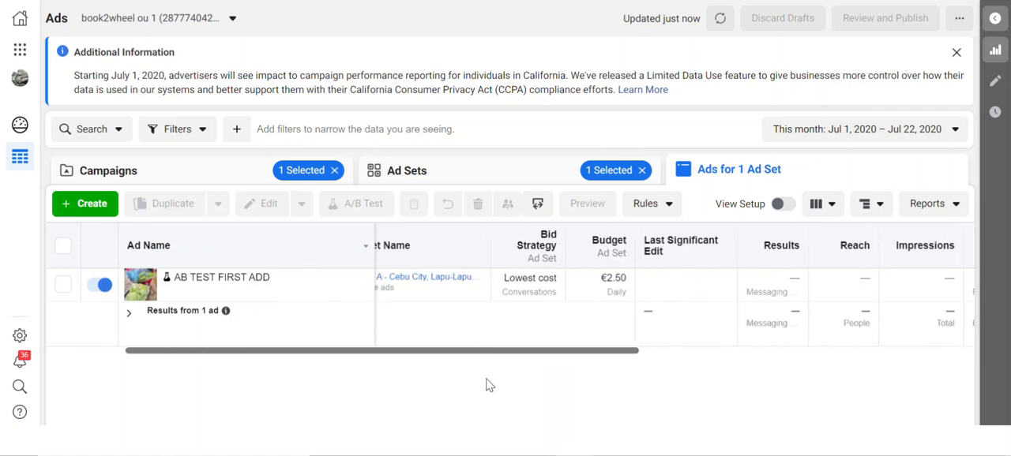